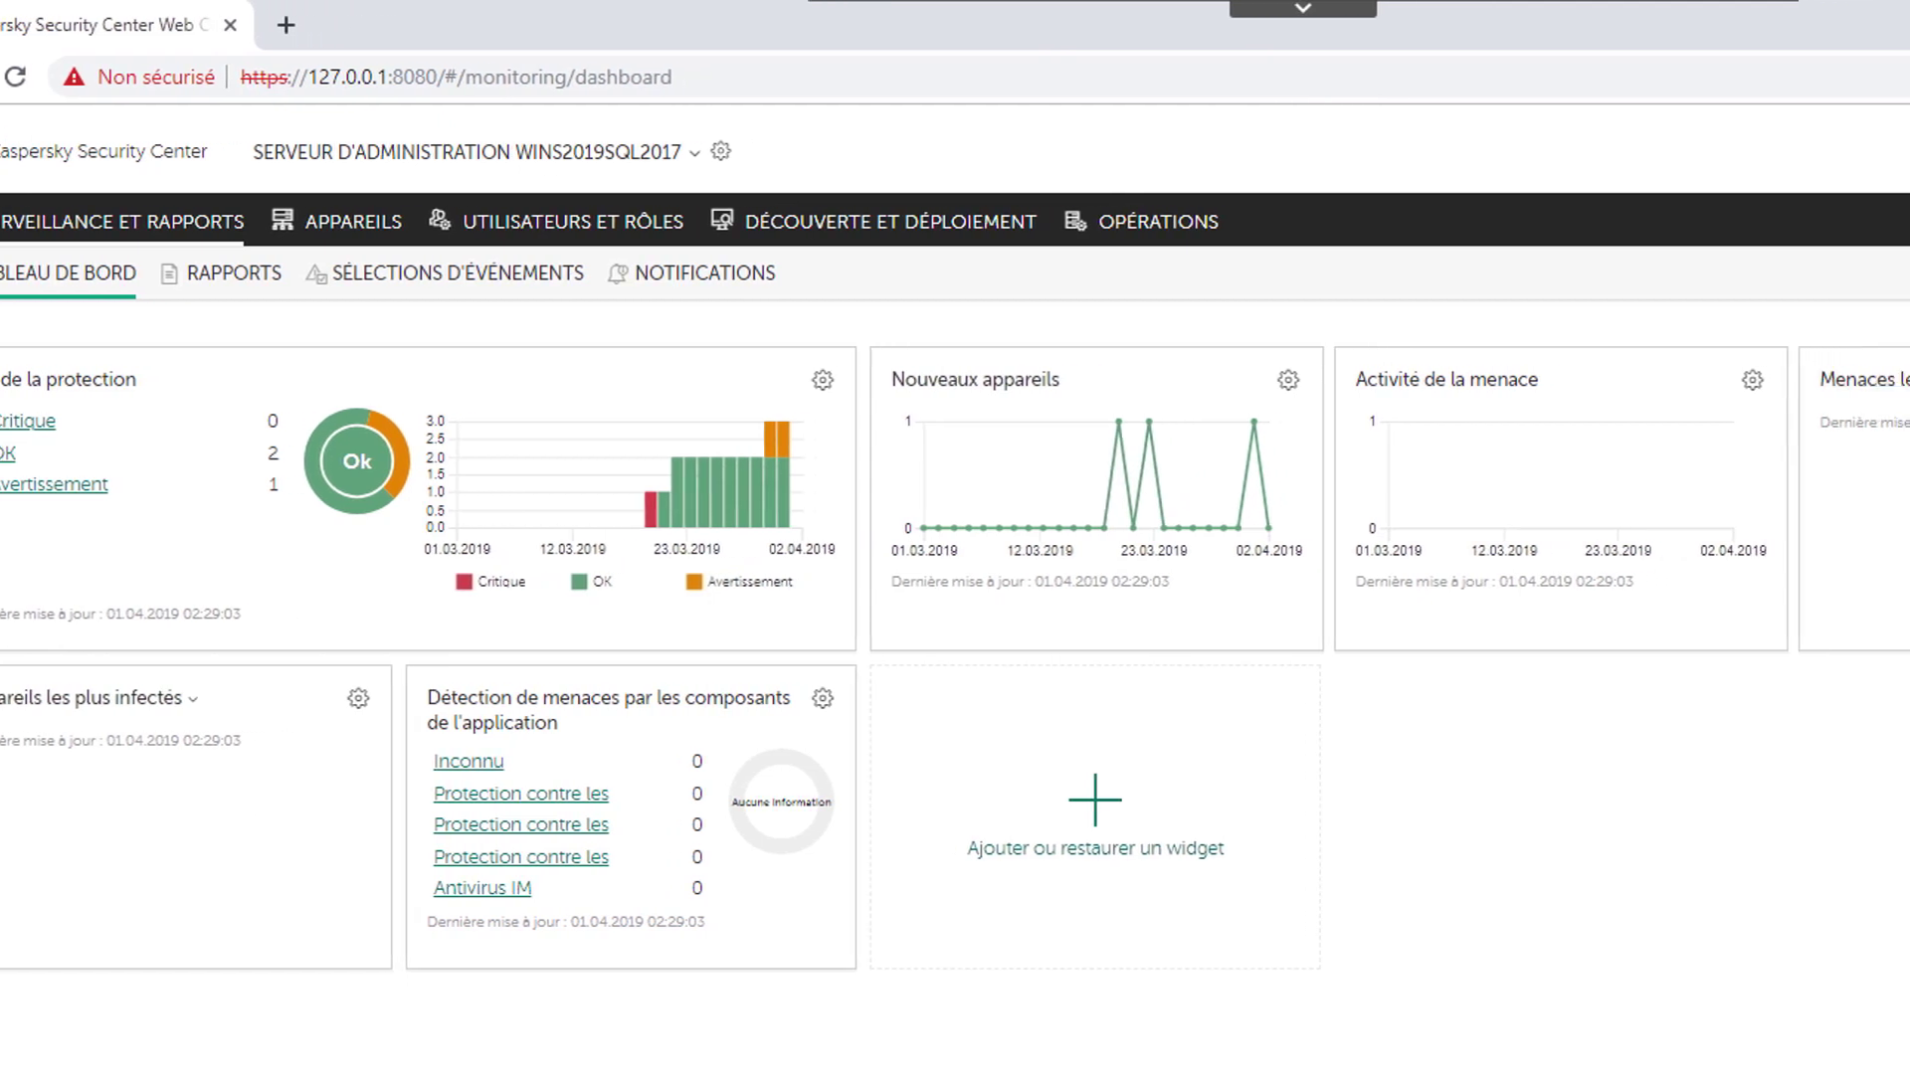
Review the available interface languages and themes in the account's user settings, keeping the existing choices
left_click(1909, 152)
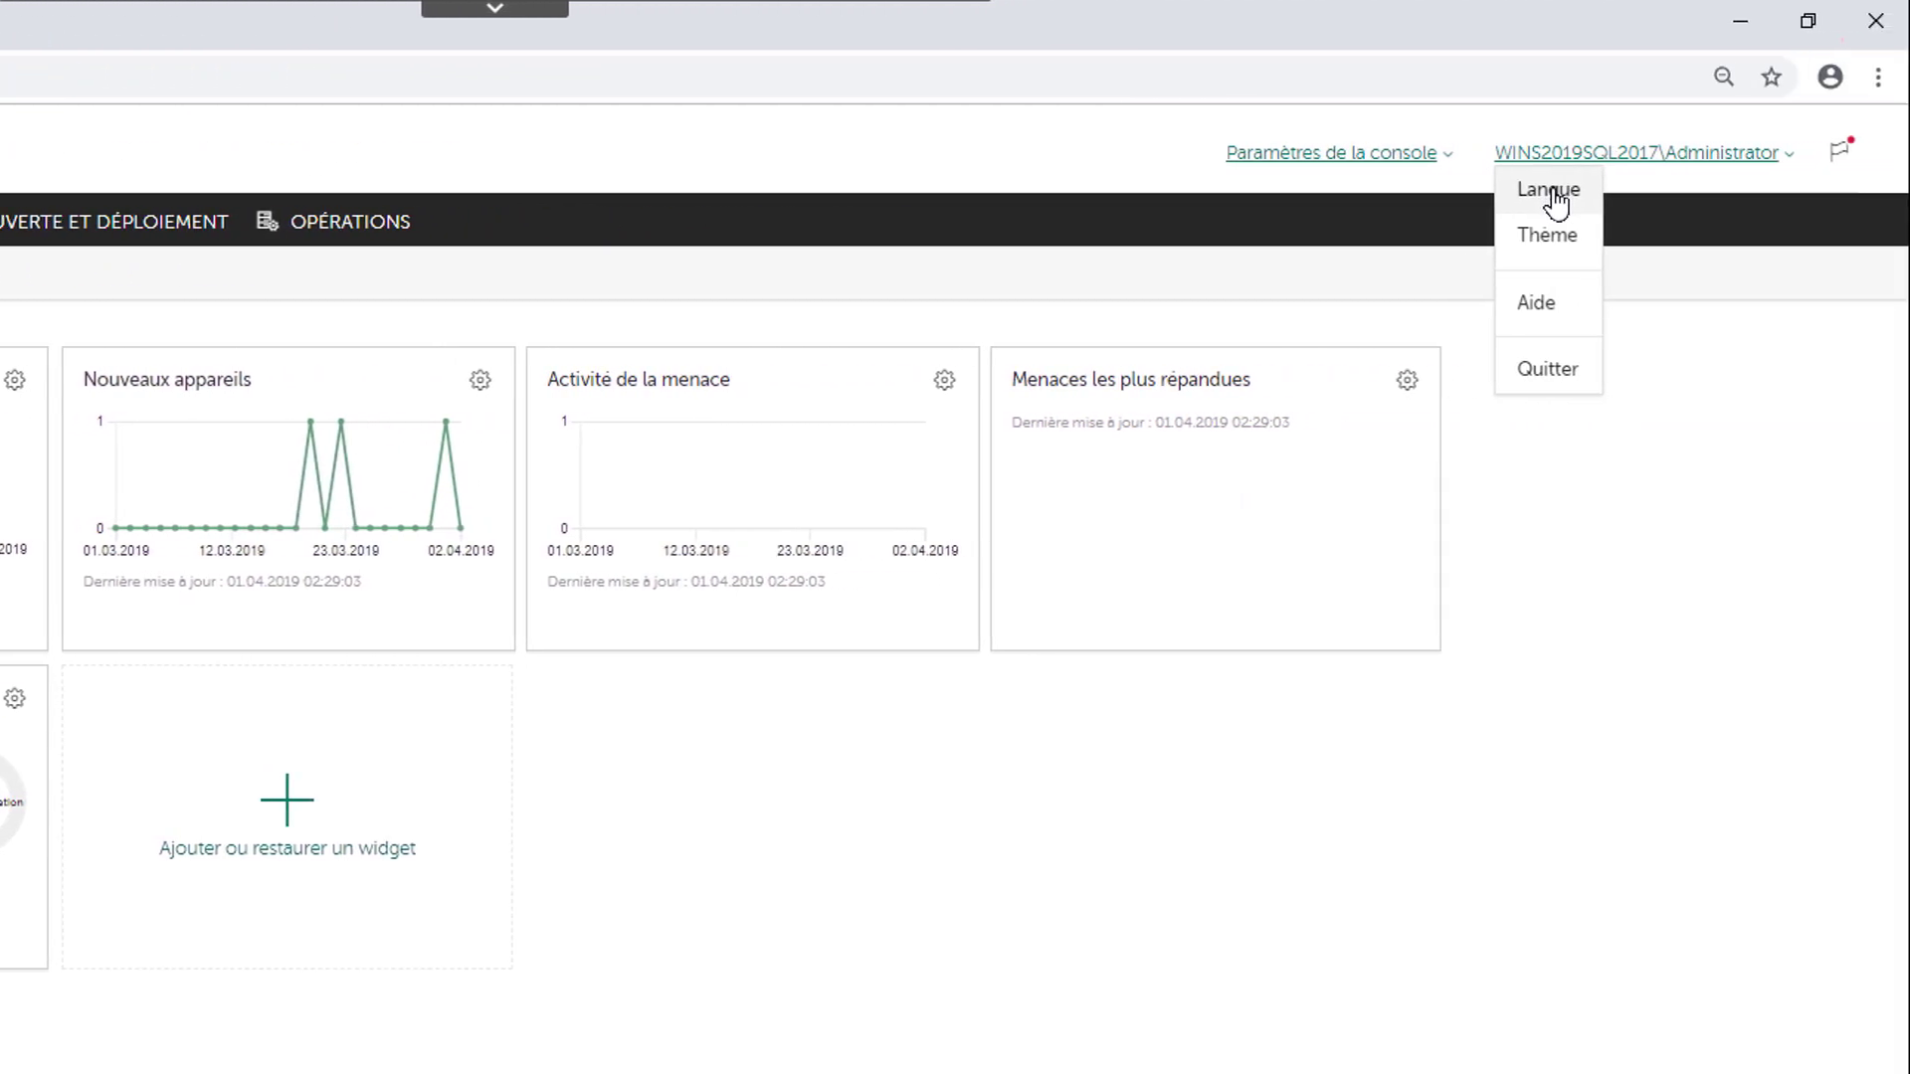
left_click(1739, 195)
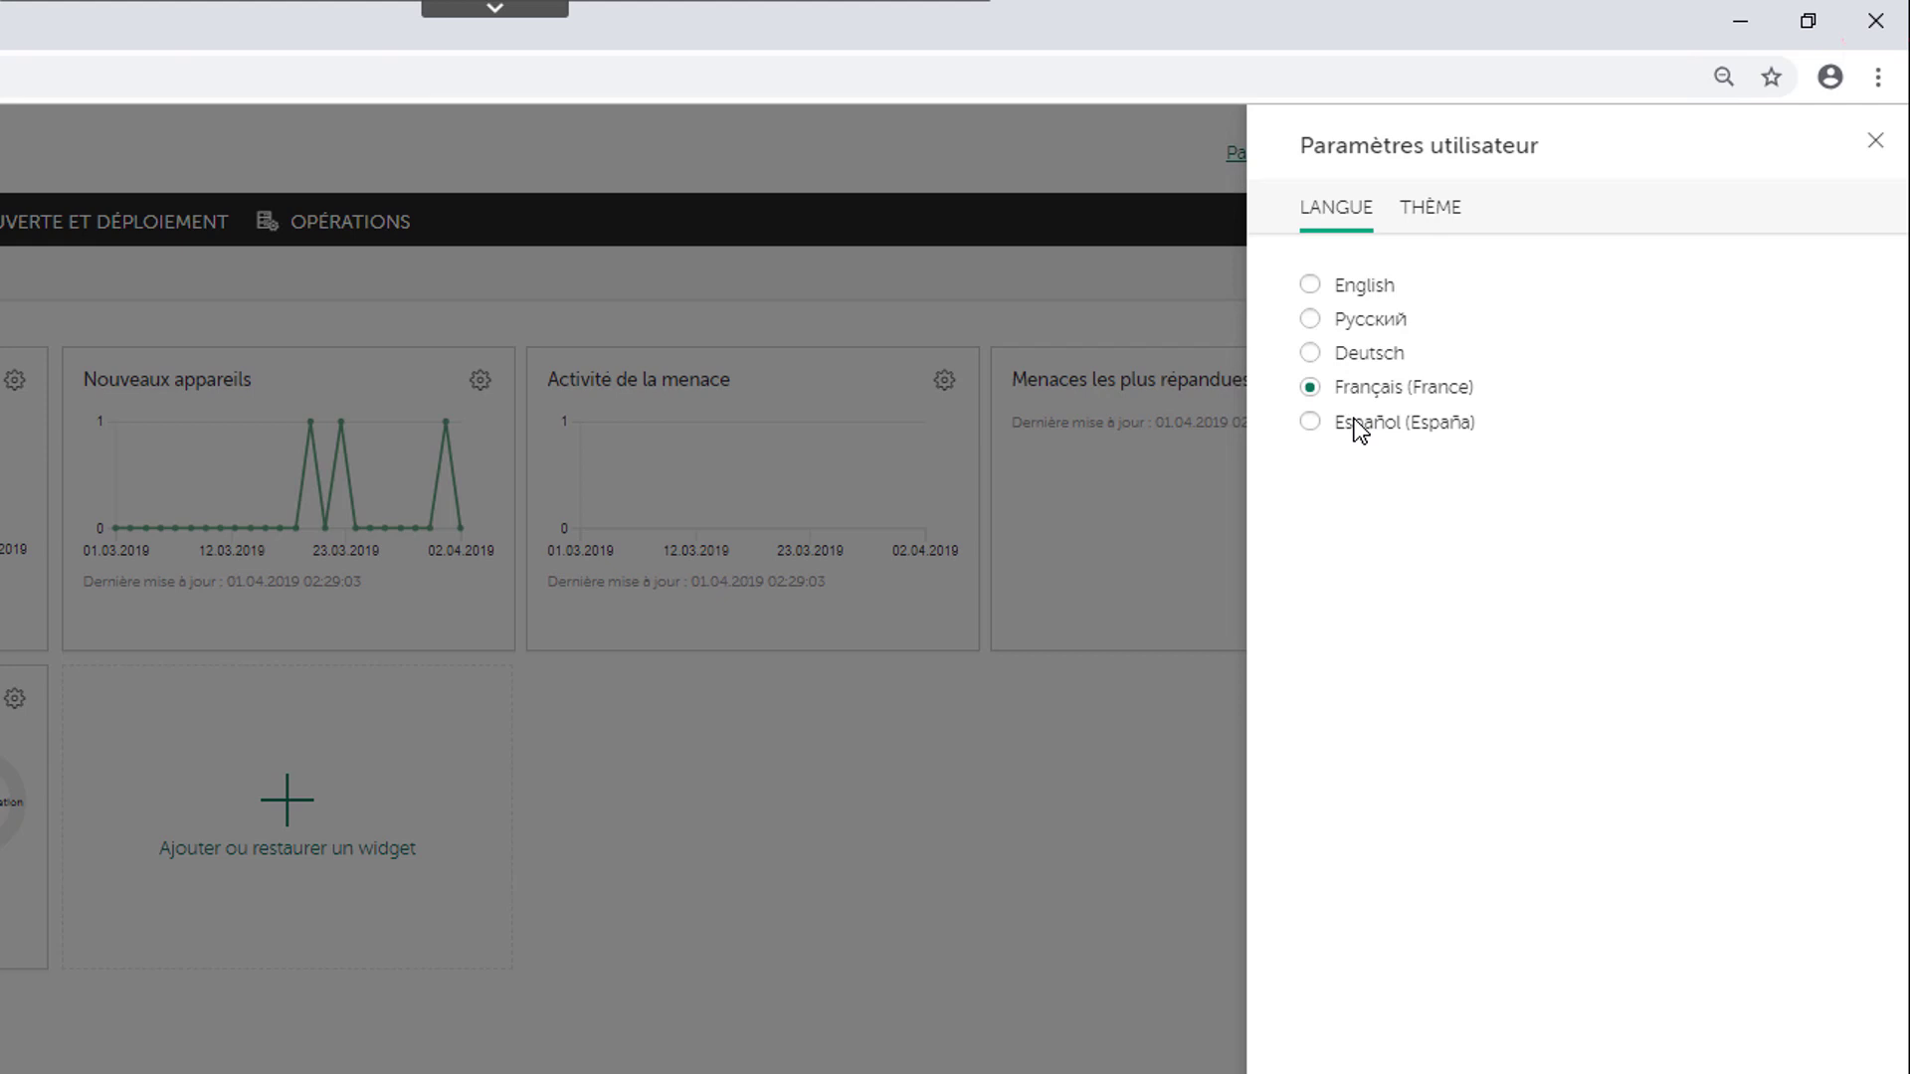
left_click(1452, 223)
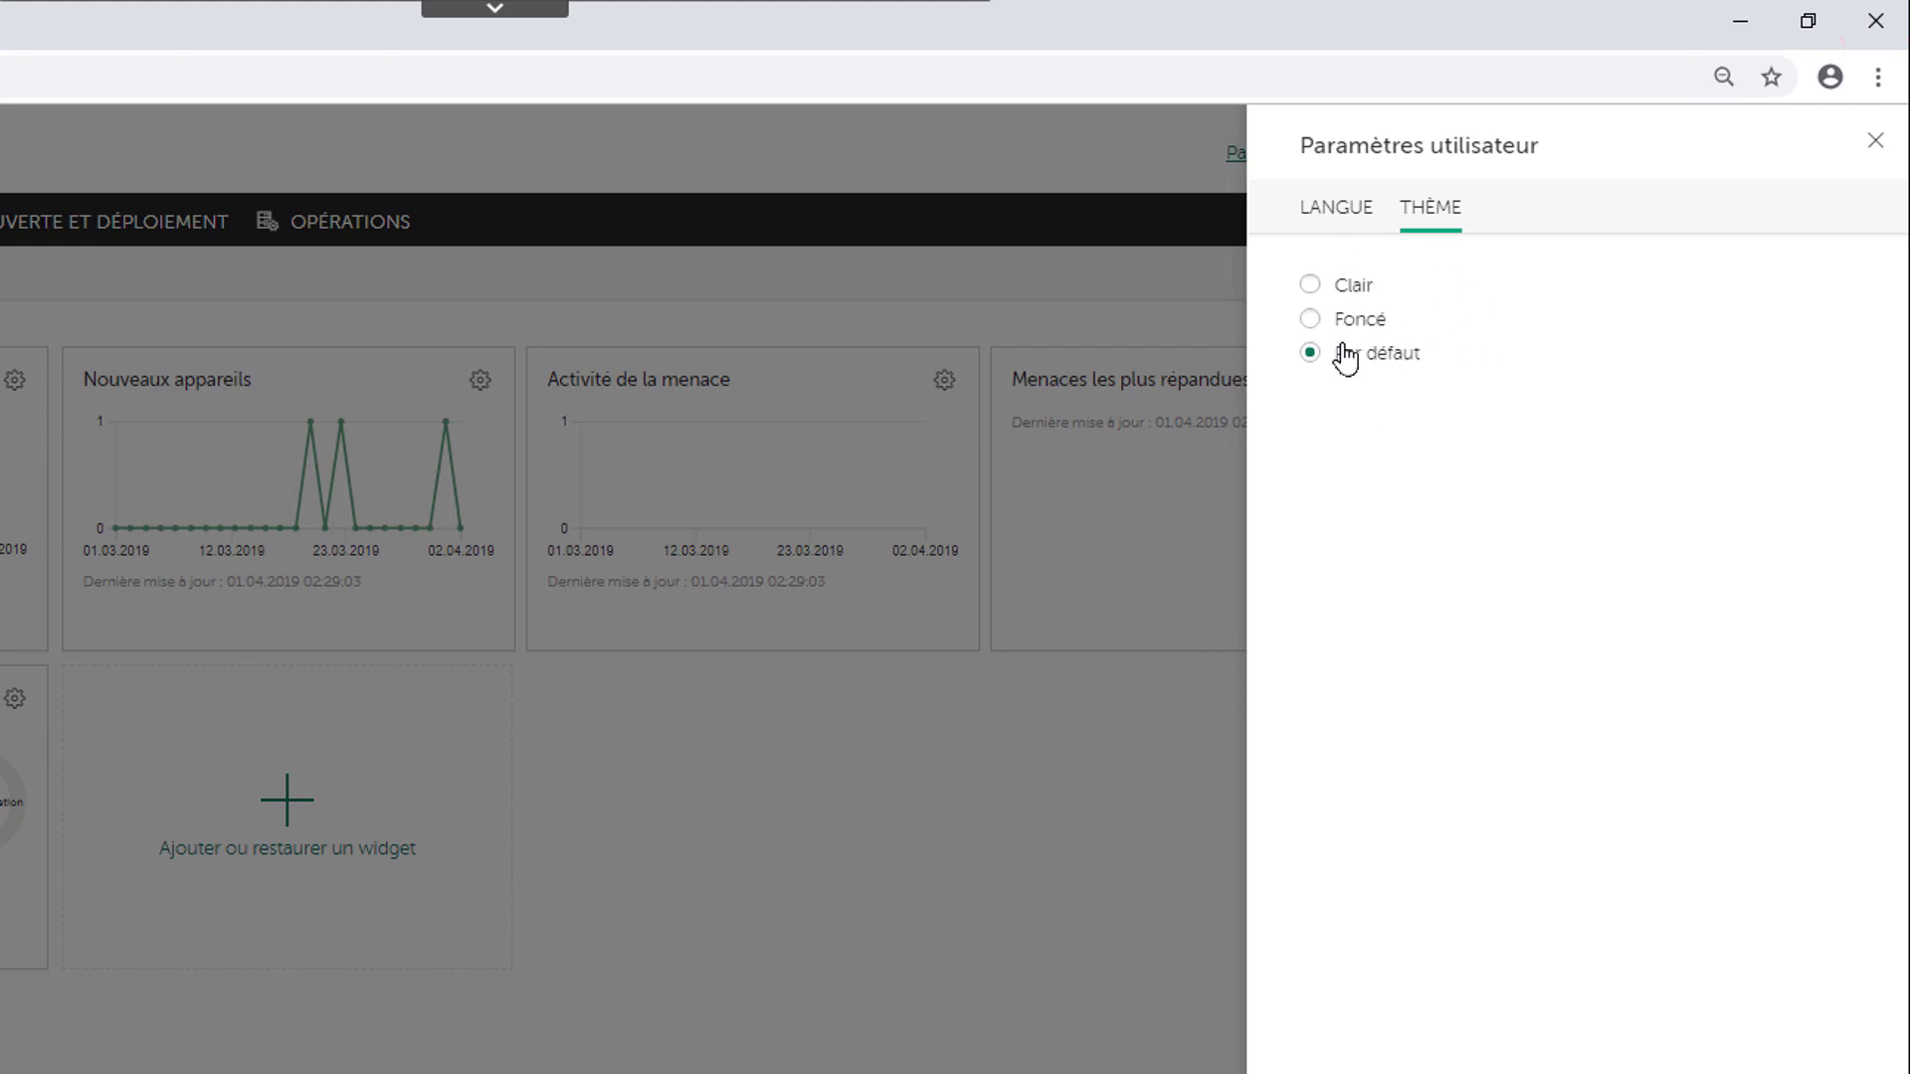
left_click(1876, 145)
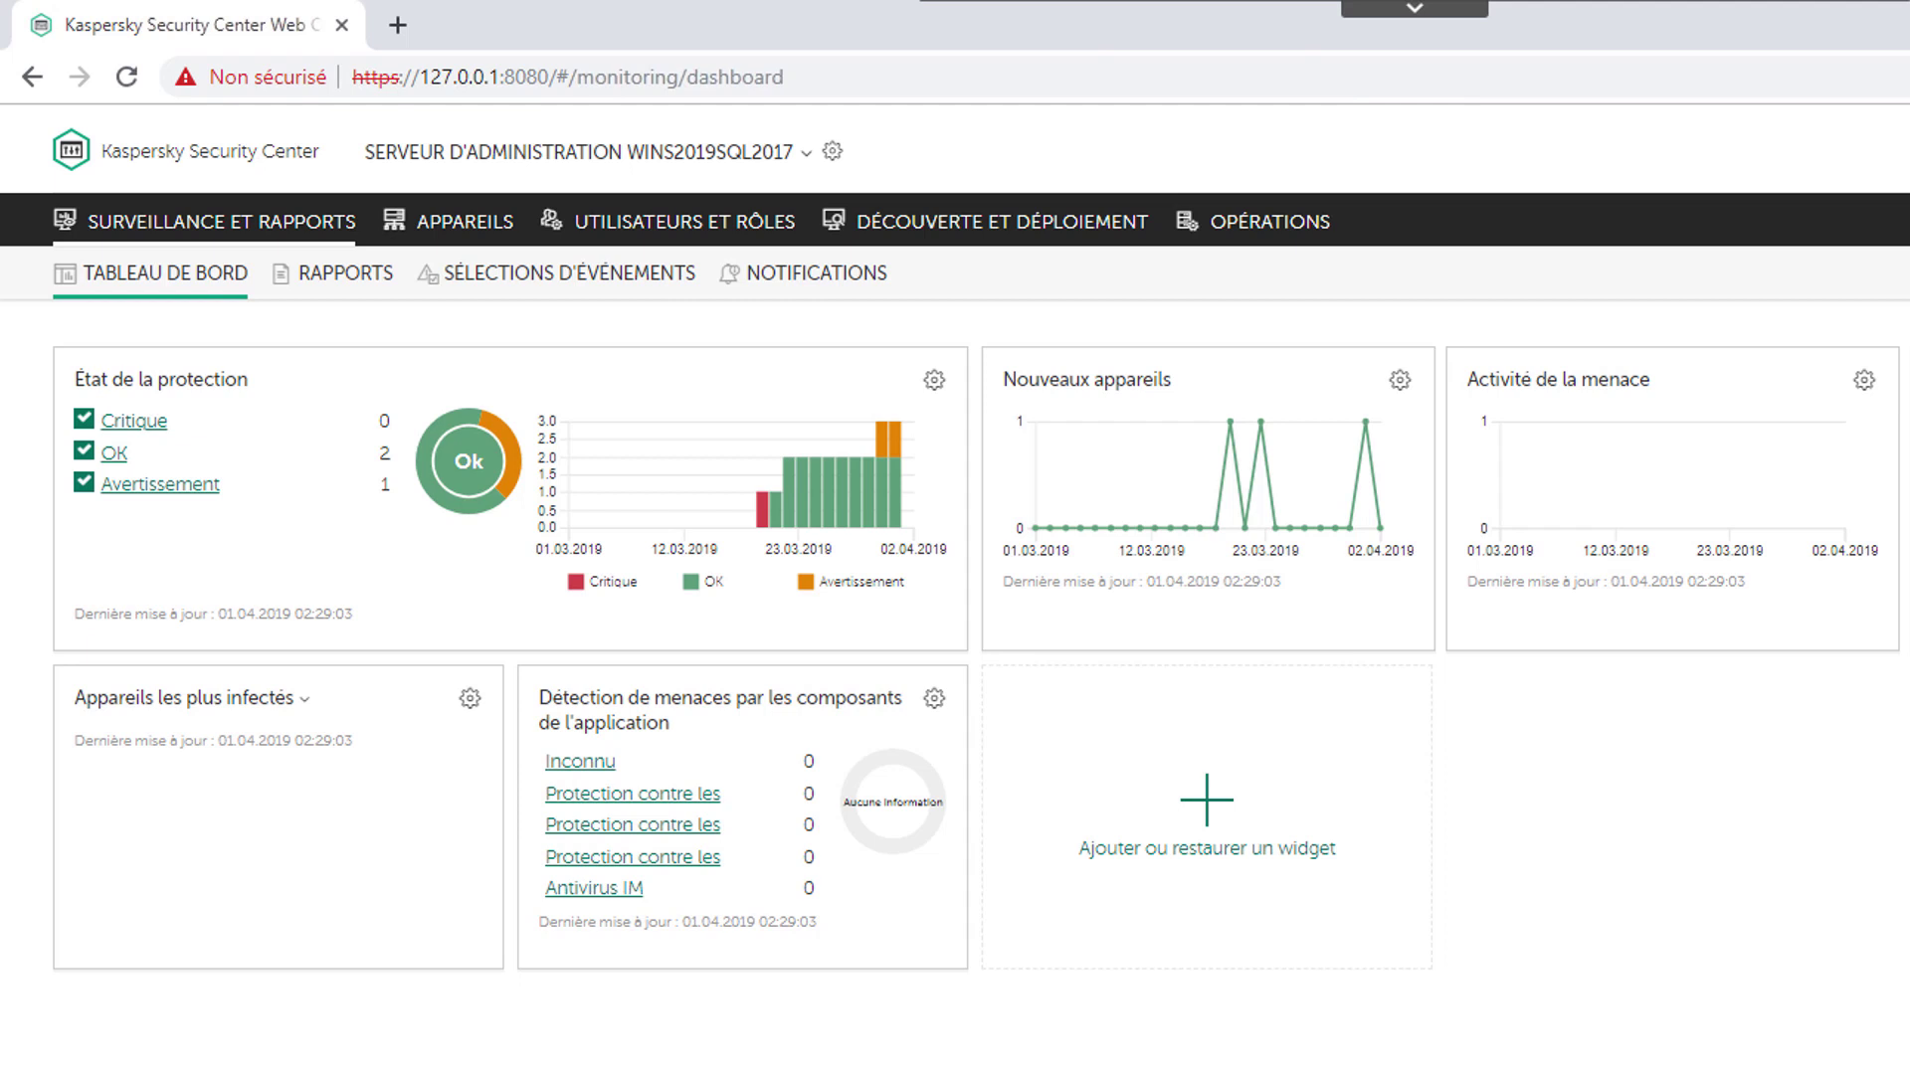
Examine the Administration Server properties in the web console, covering connection ports, additional ports, certificates, virus attack, KSN proxy and web server settings
left_click(832, 153)
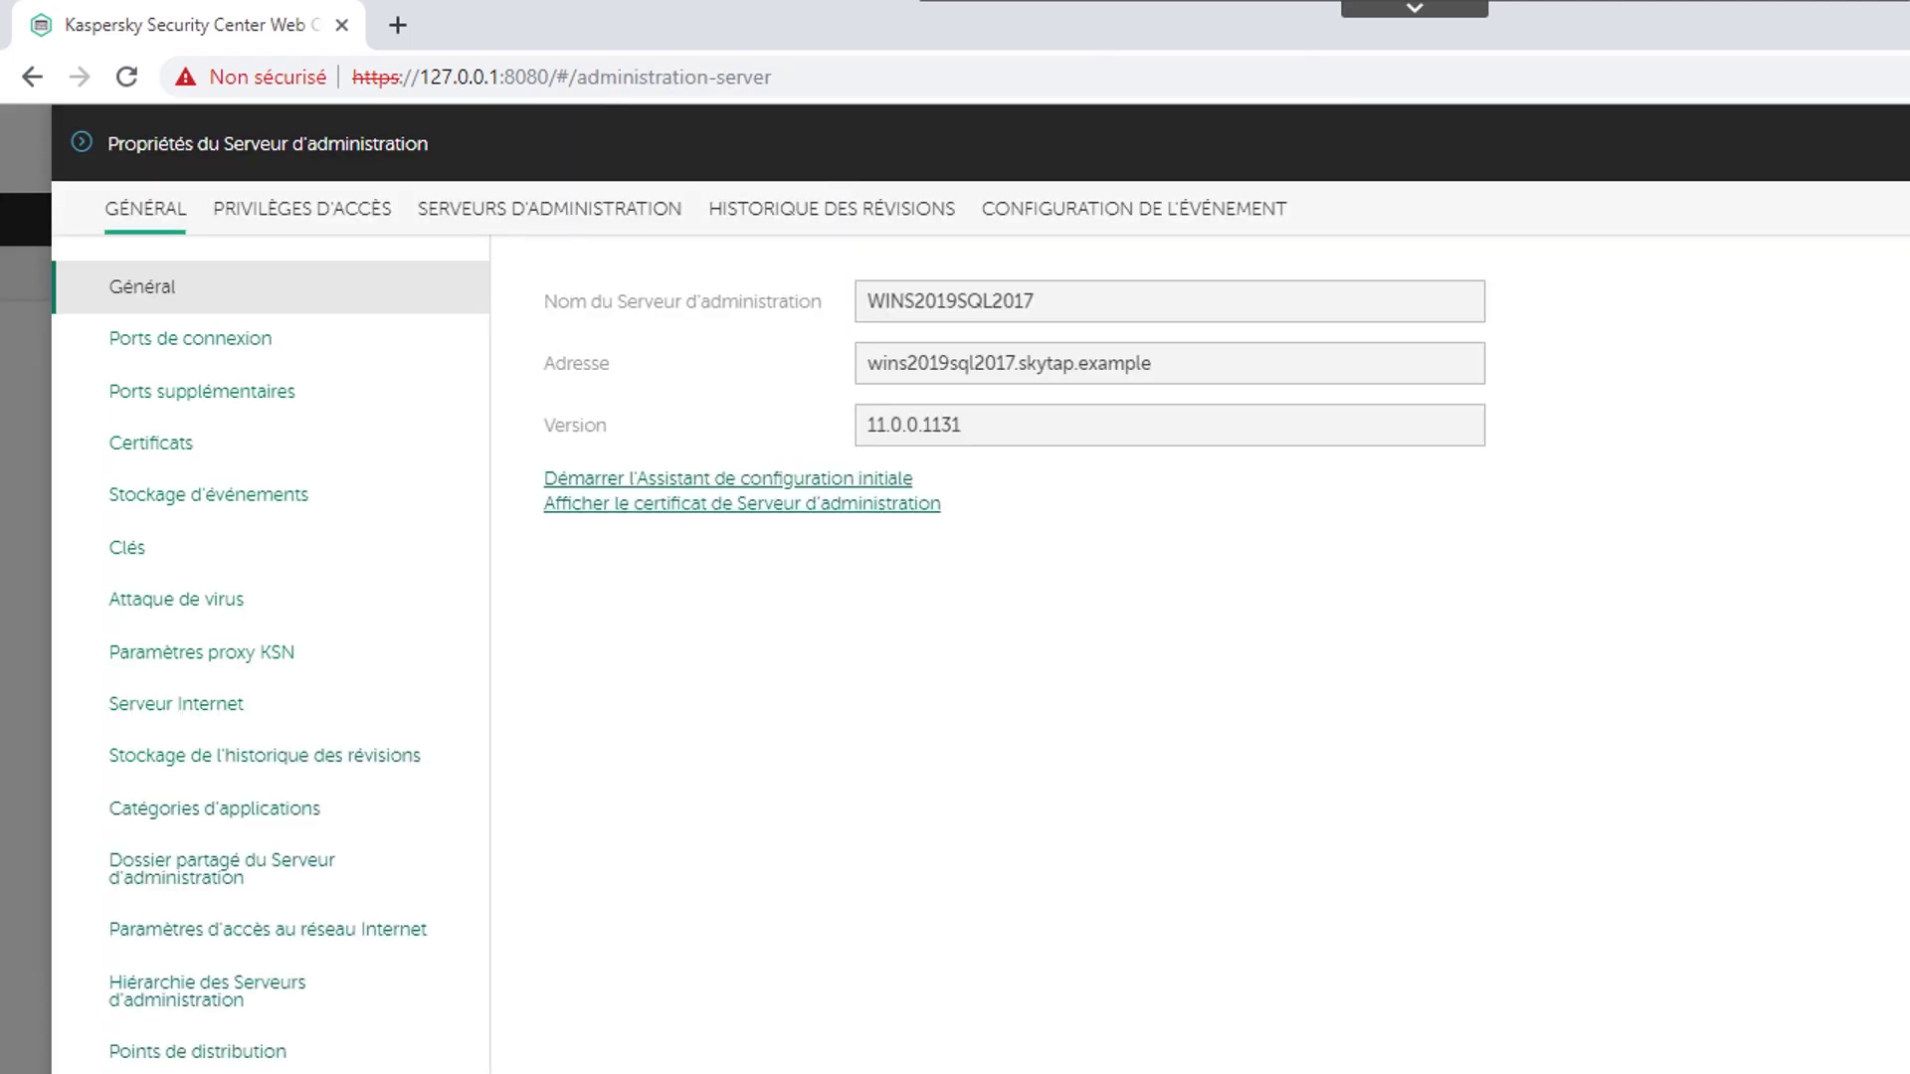
left_click(171, 338)
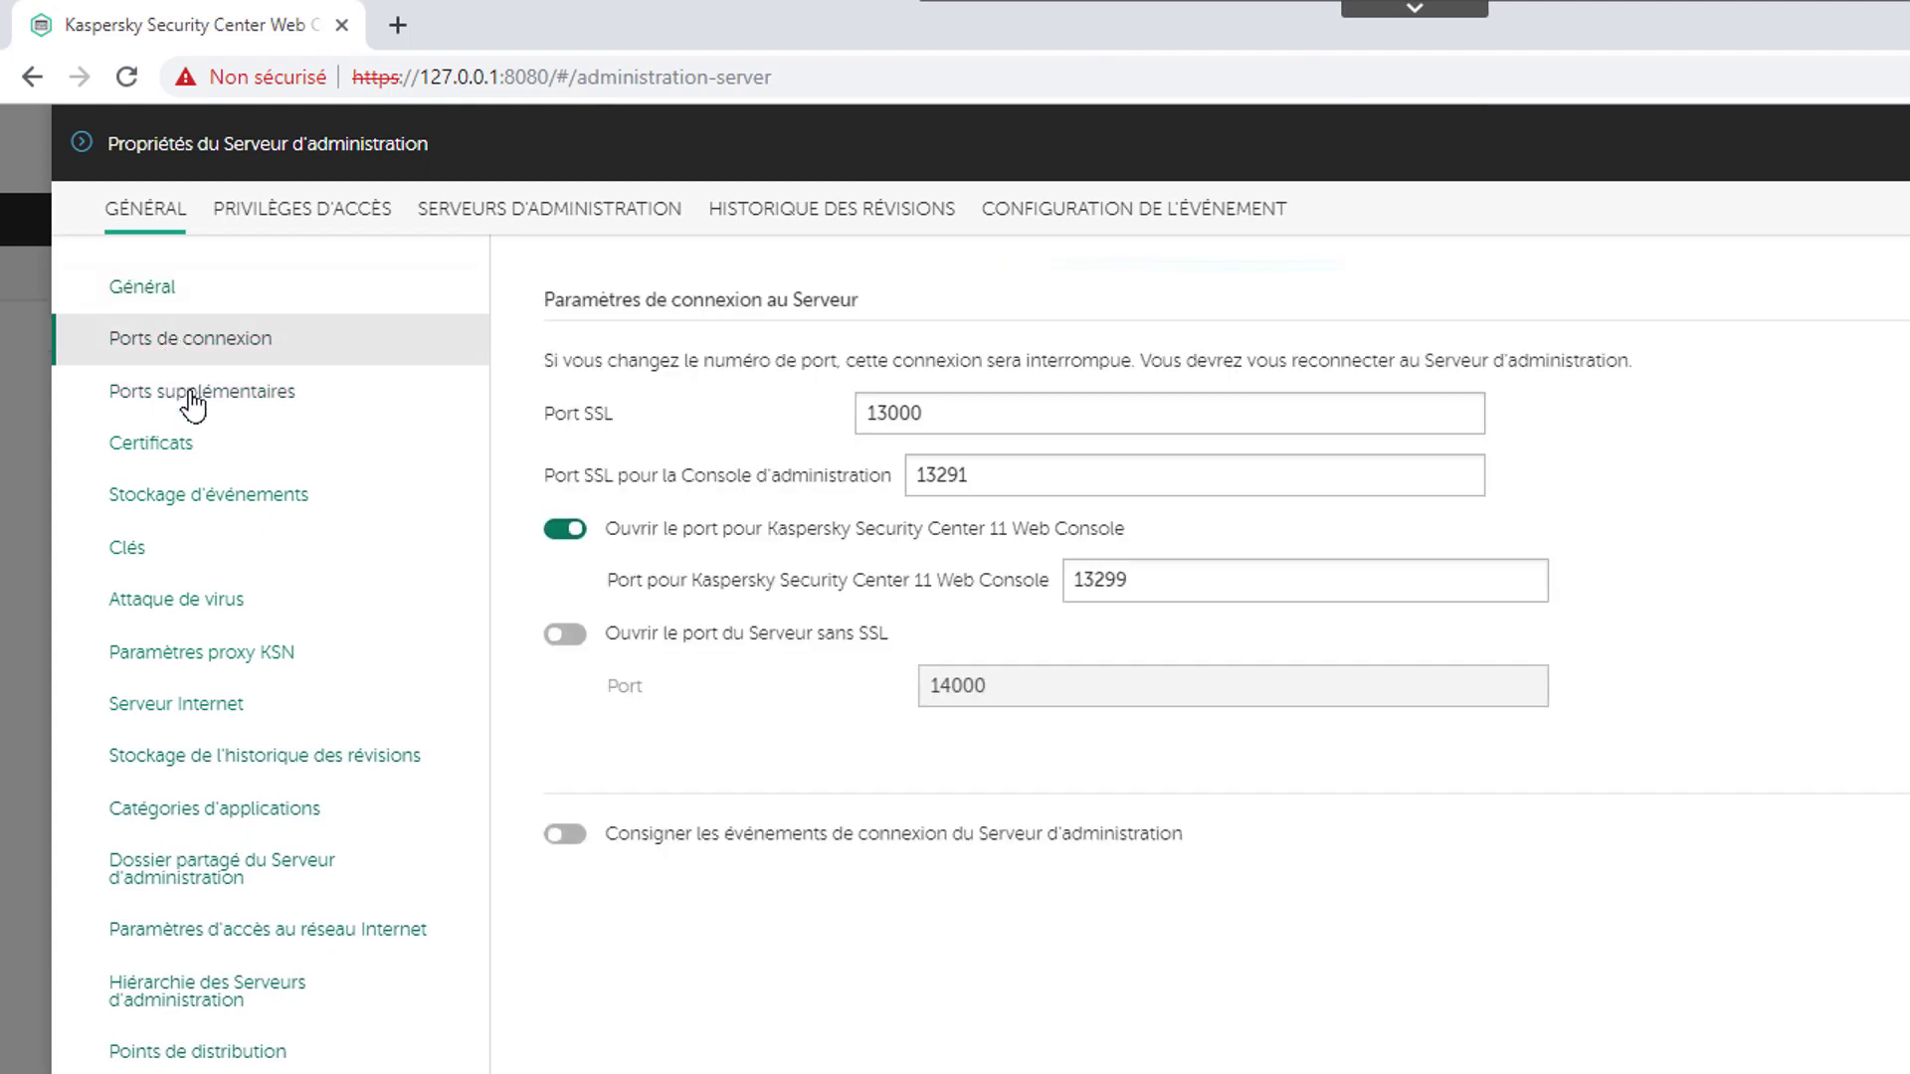
left_click(188, 398)
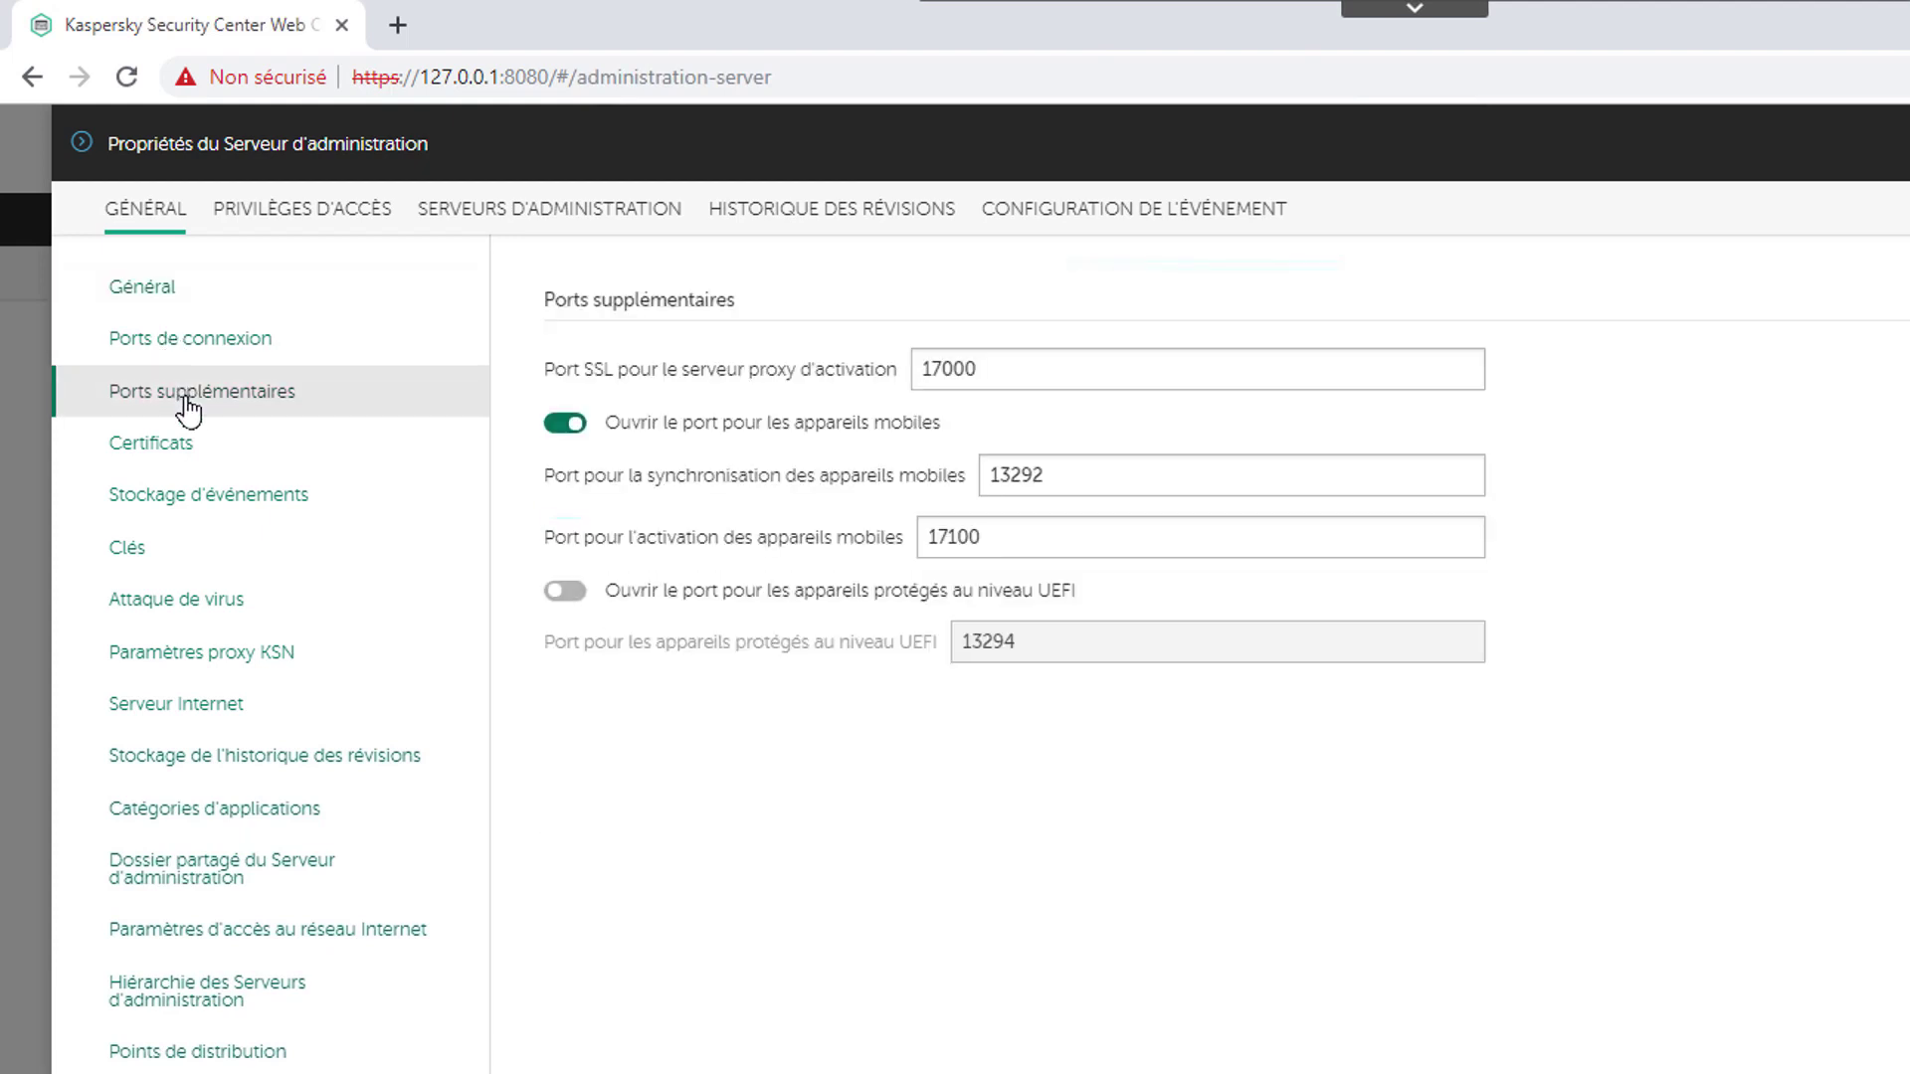
left_click(168, 448)
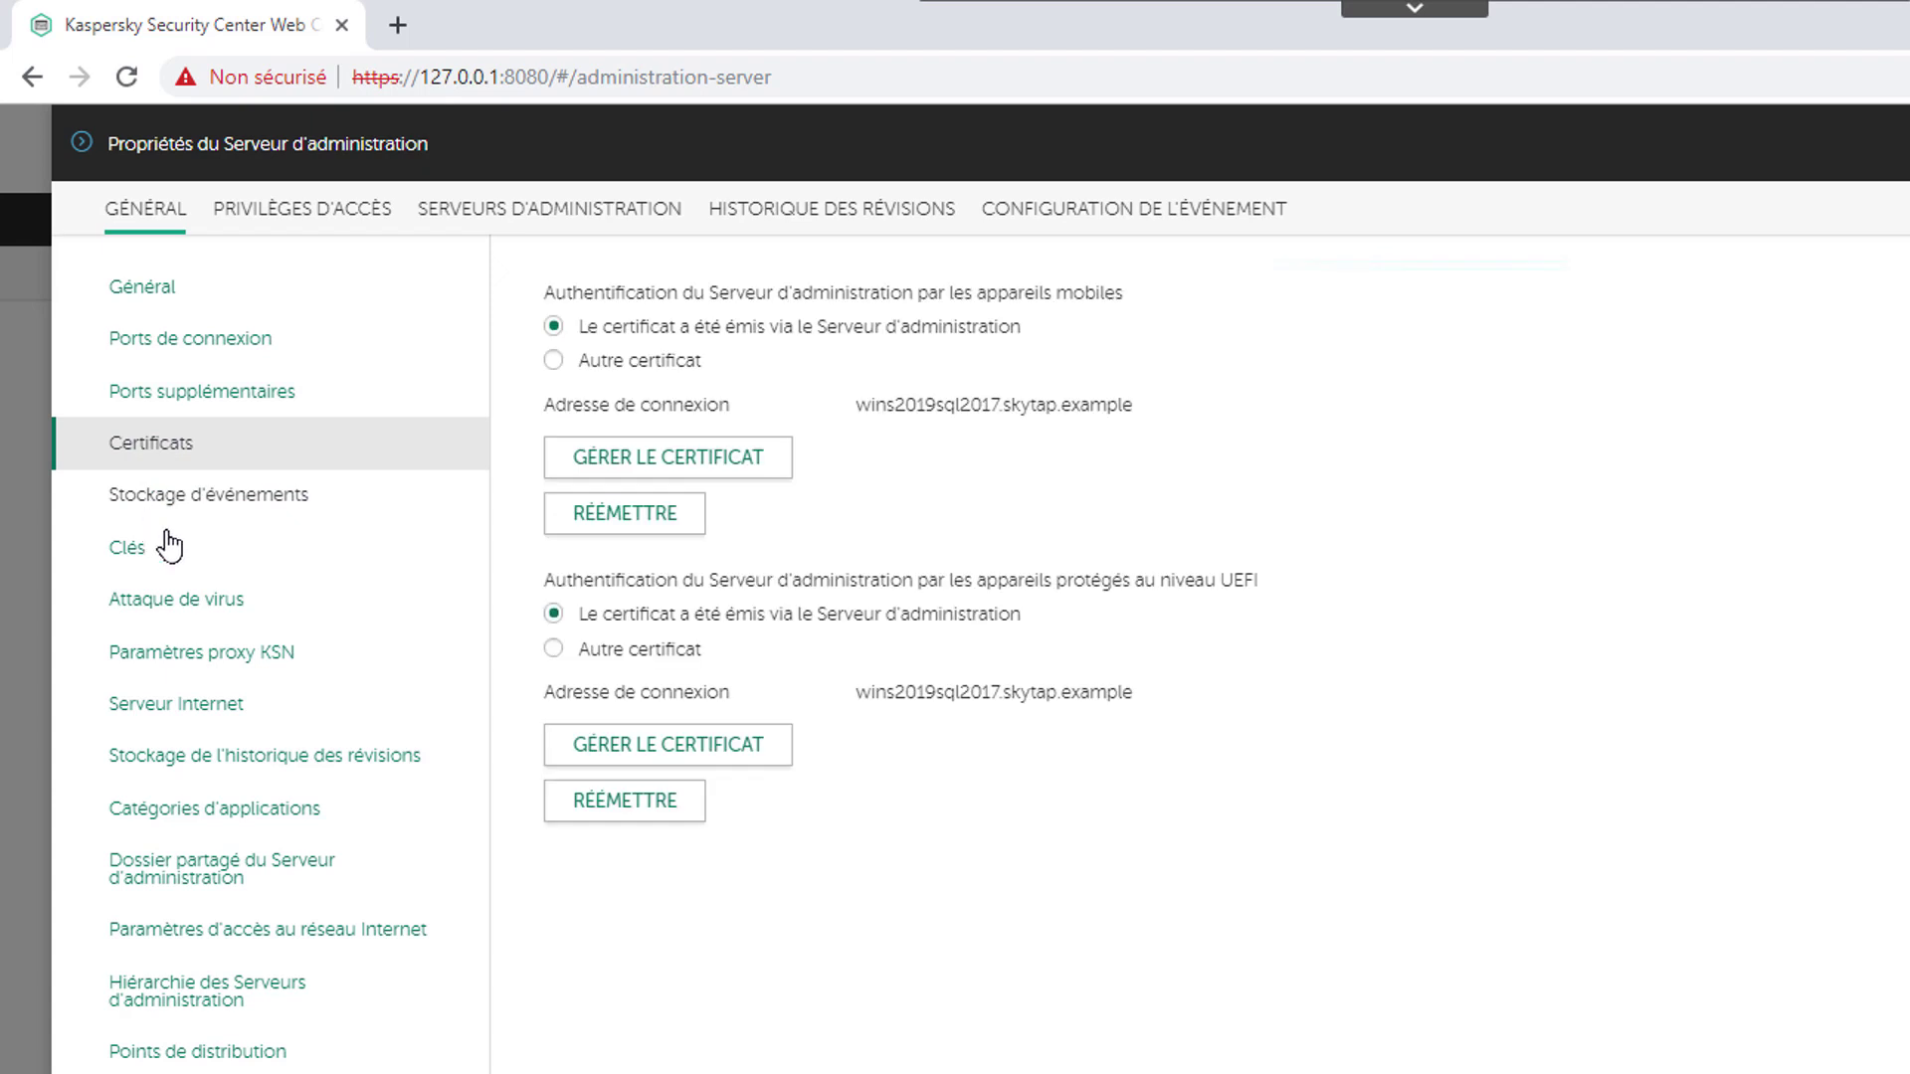
left_click(171, 603)
left_click(175, 660)
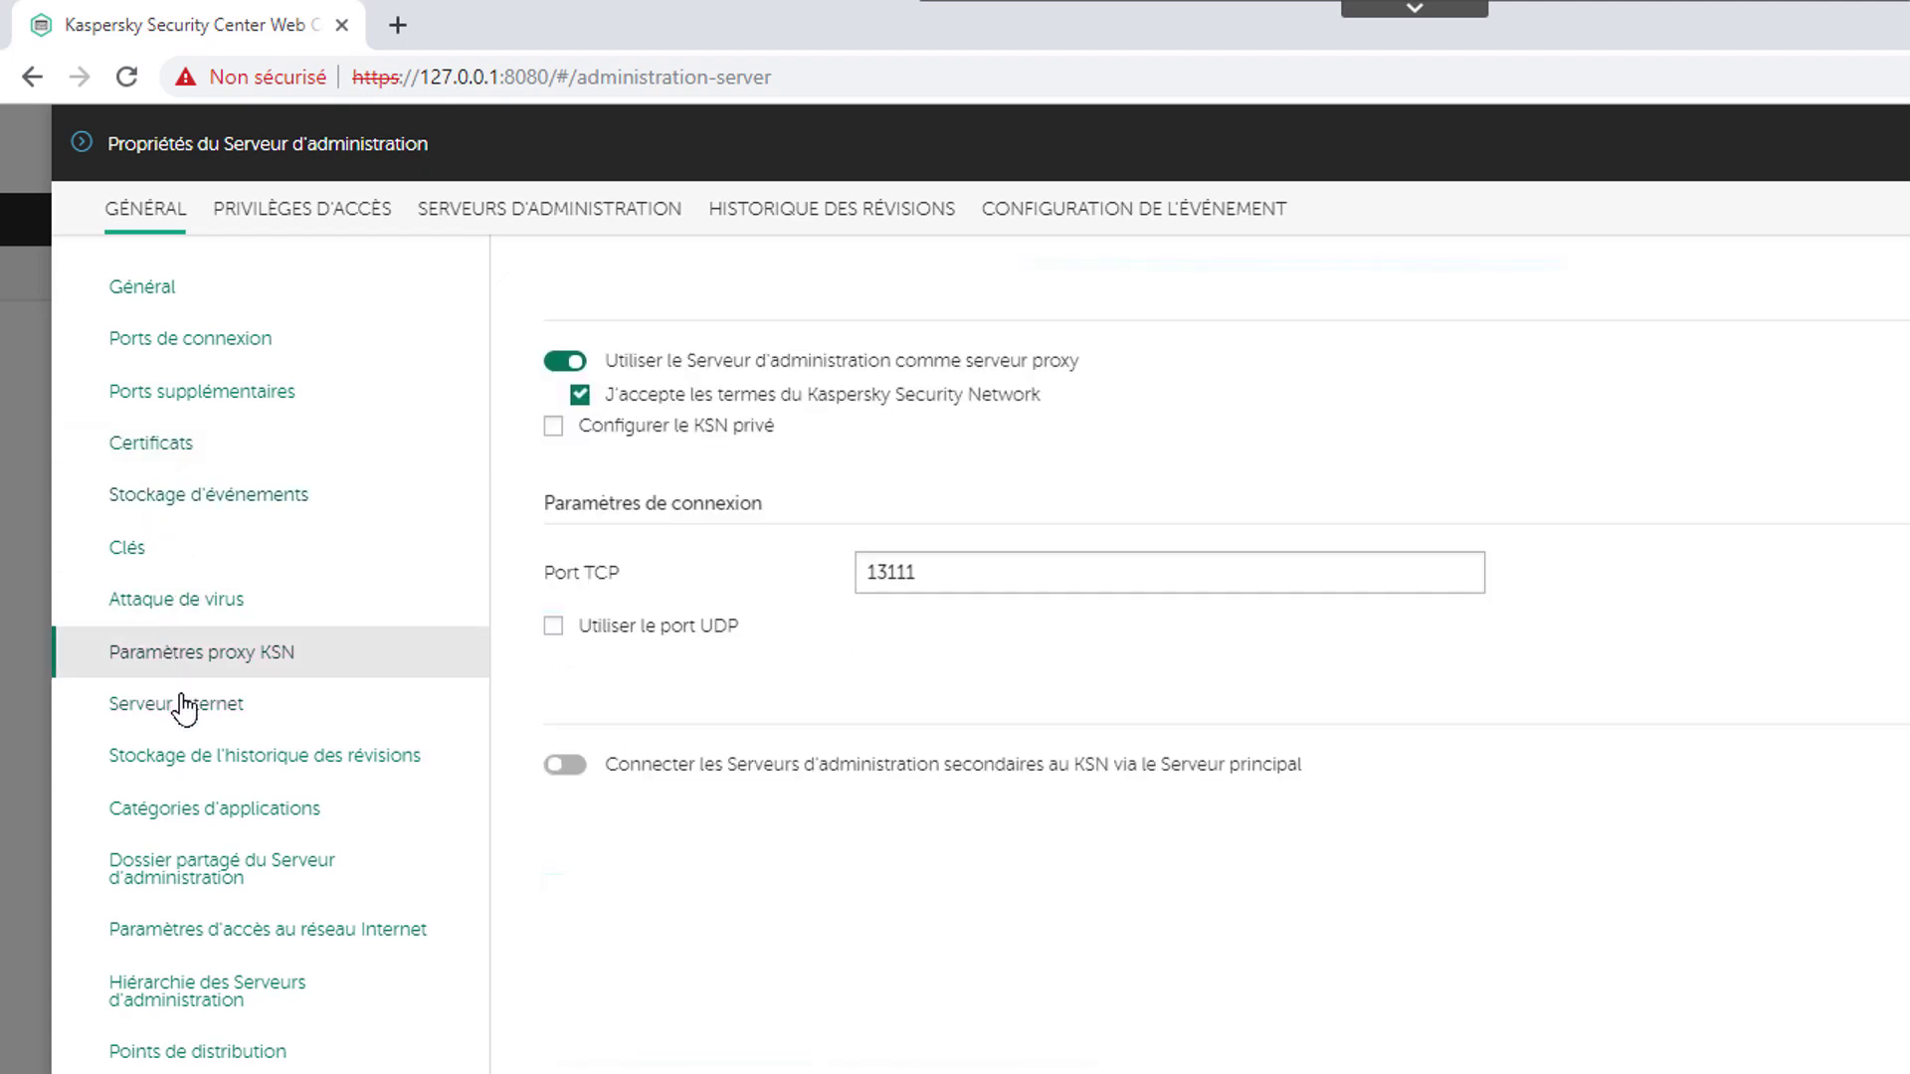
left_click(186, 719)
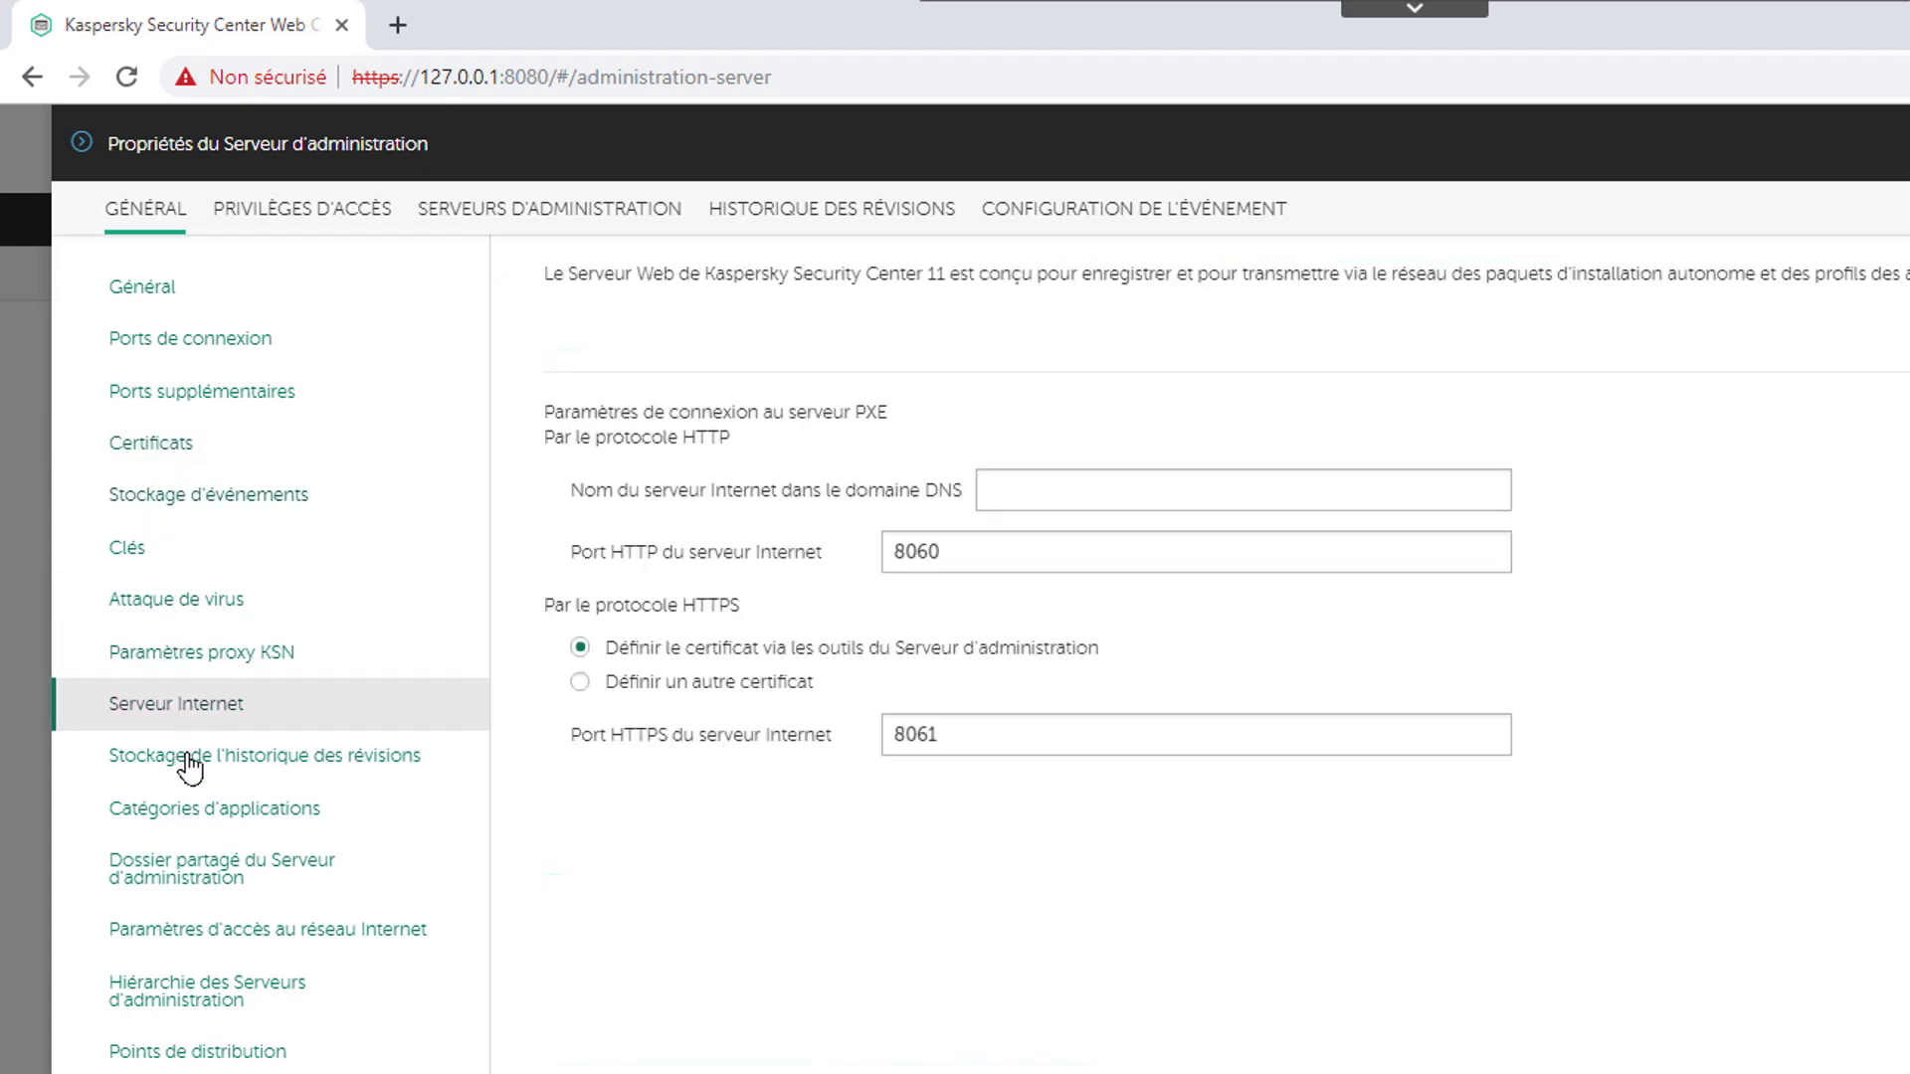
Switch to the Kaspersky Security Center 11 desktop console and open the properties of Administration Server WINS2019SQL2017
key("alt+Tab")
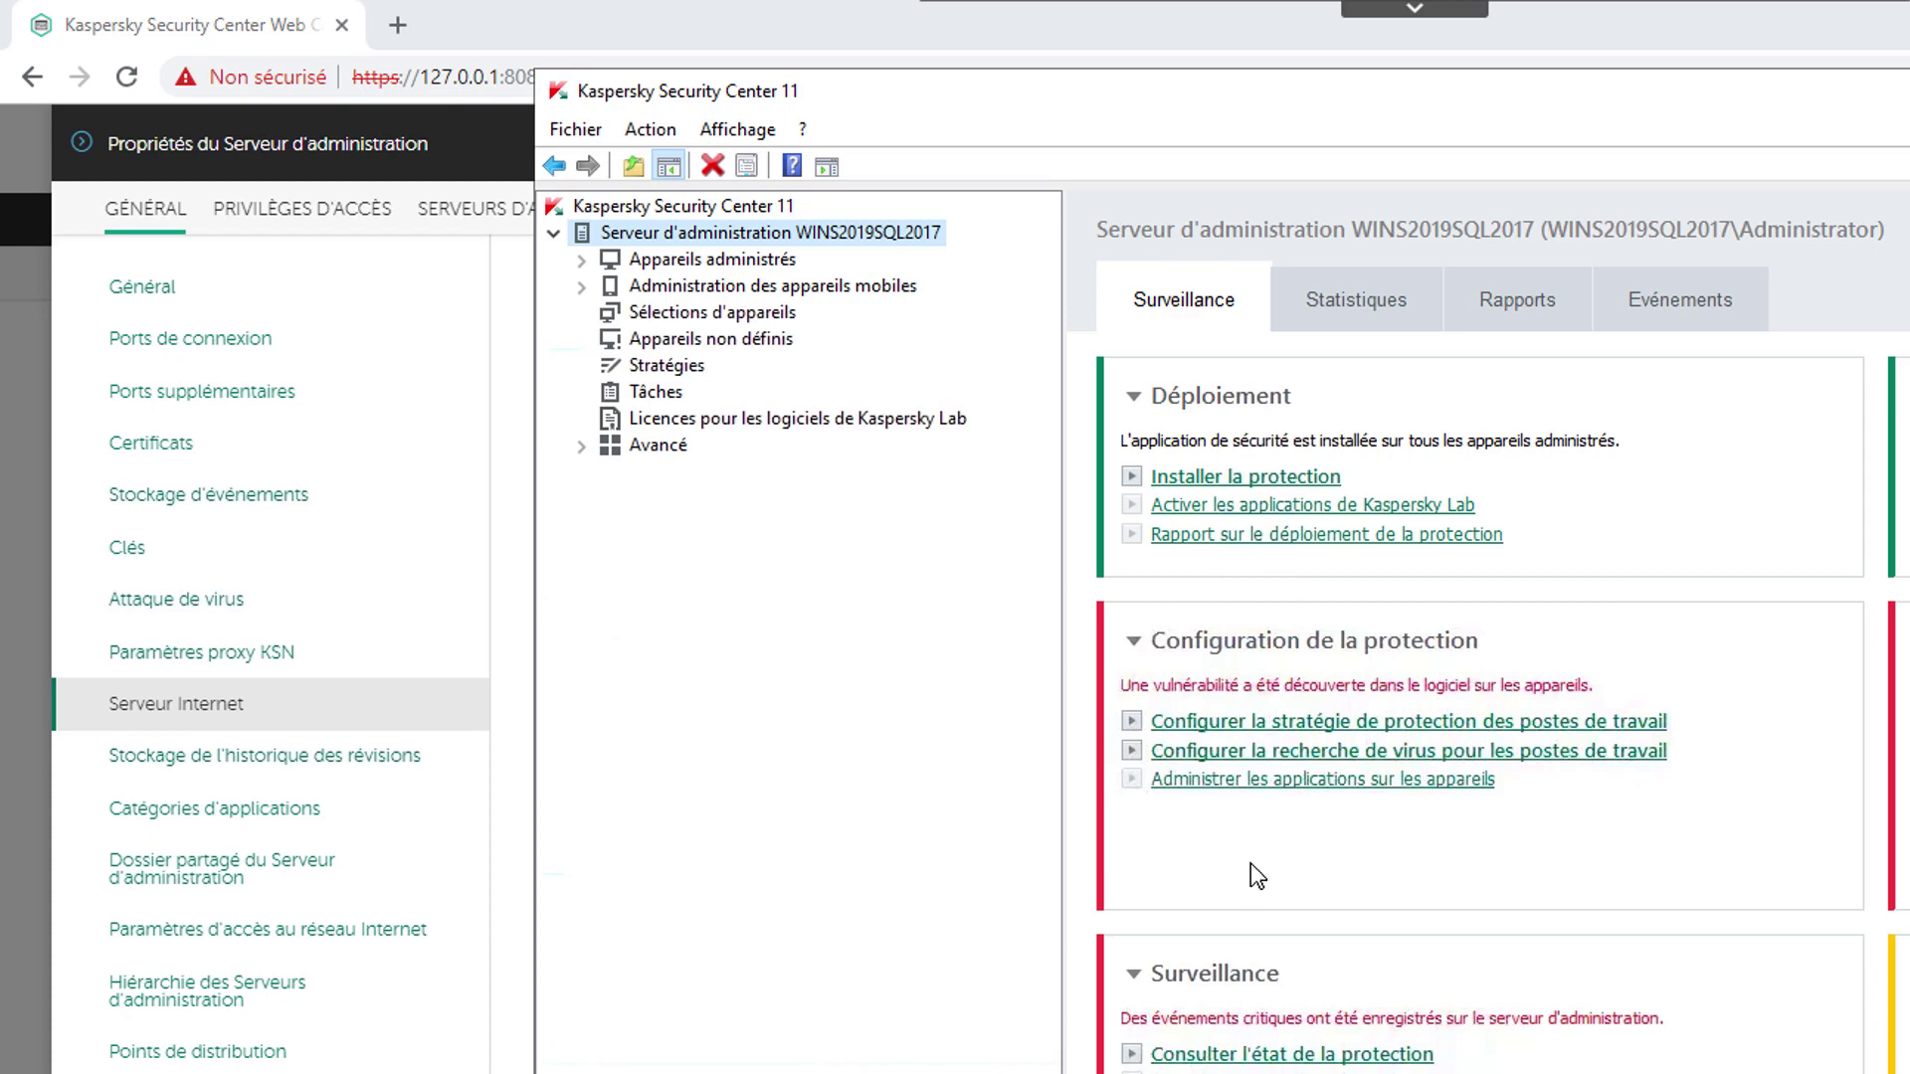
right_click(852, 232)
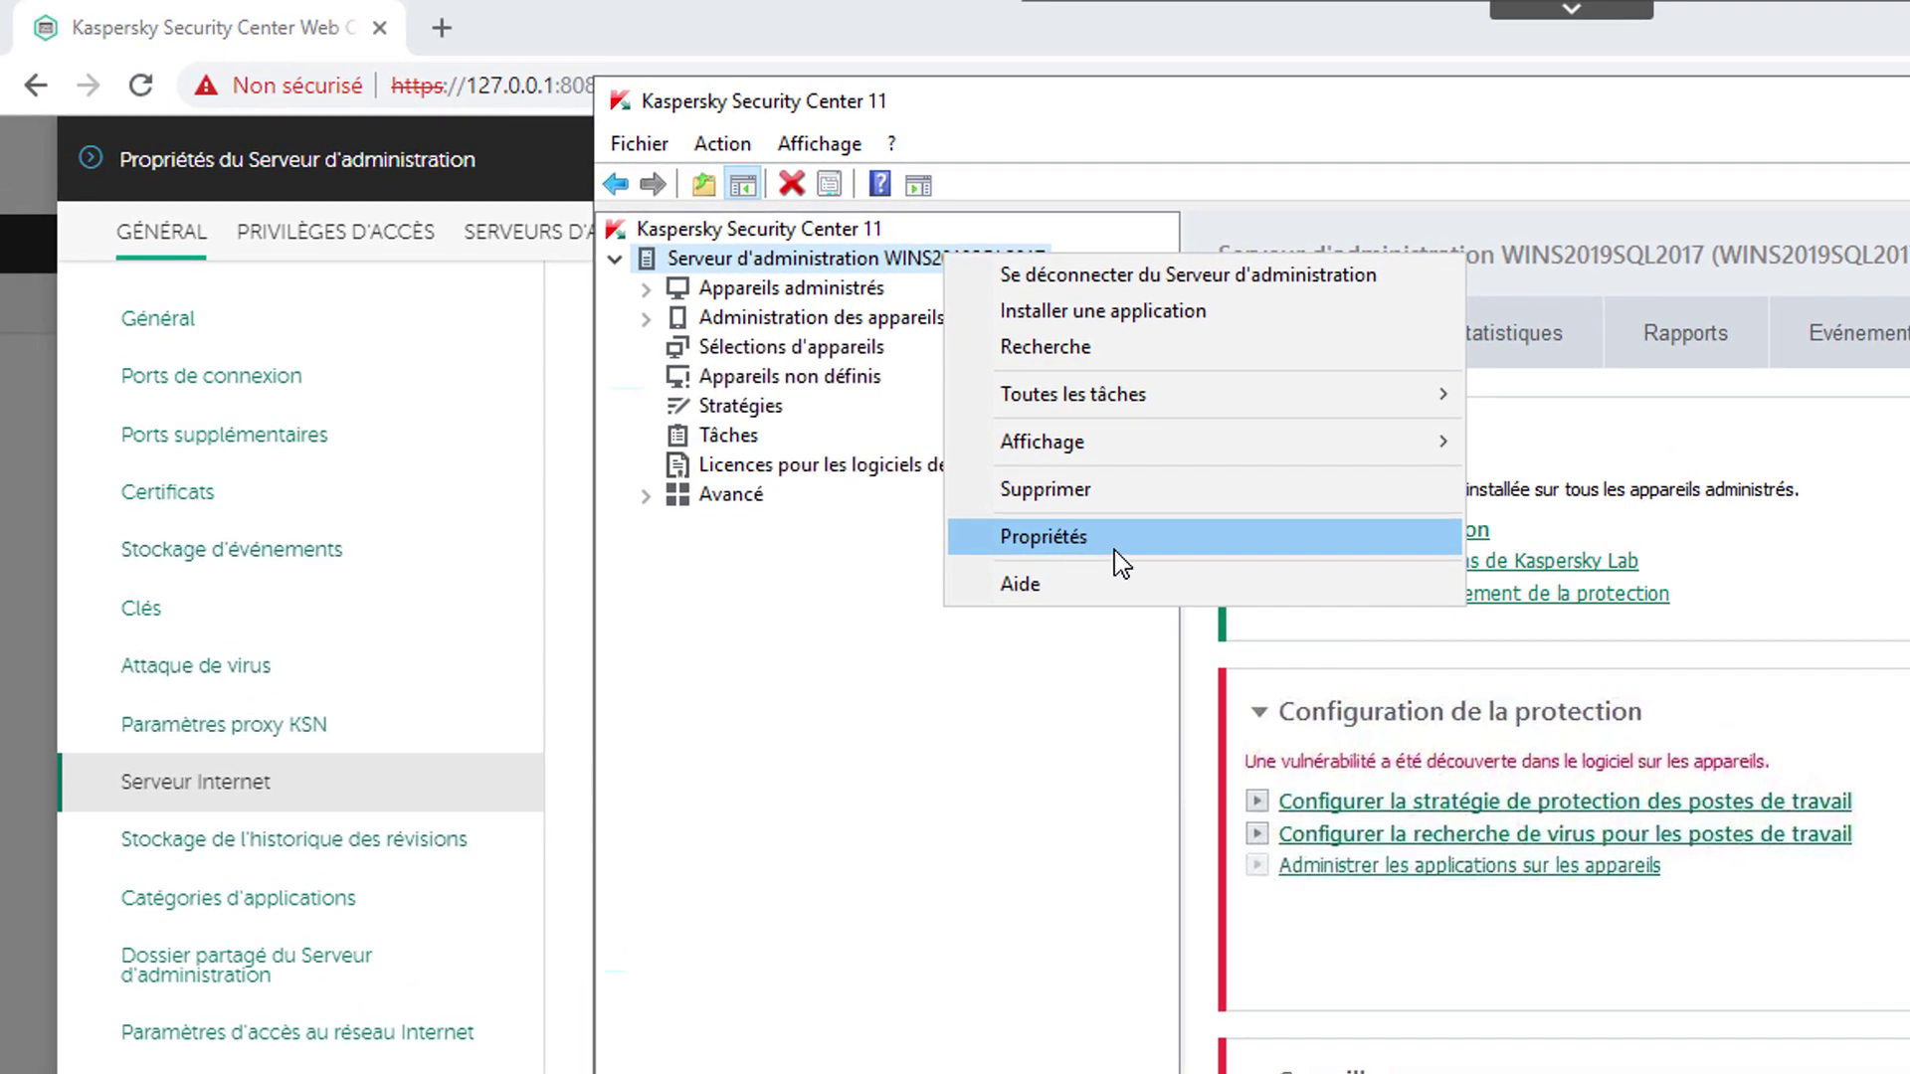
left_click(1110, 542)
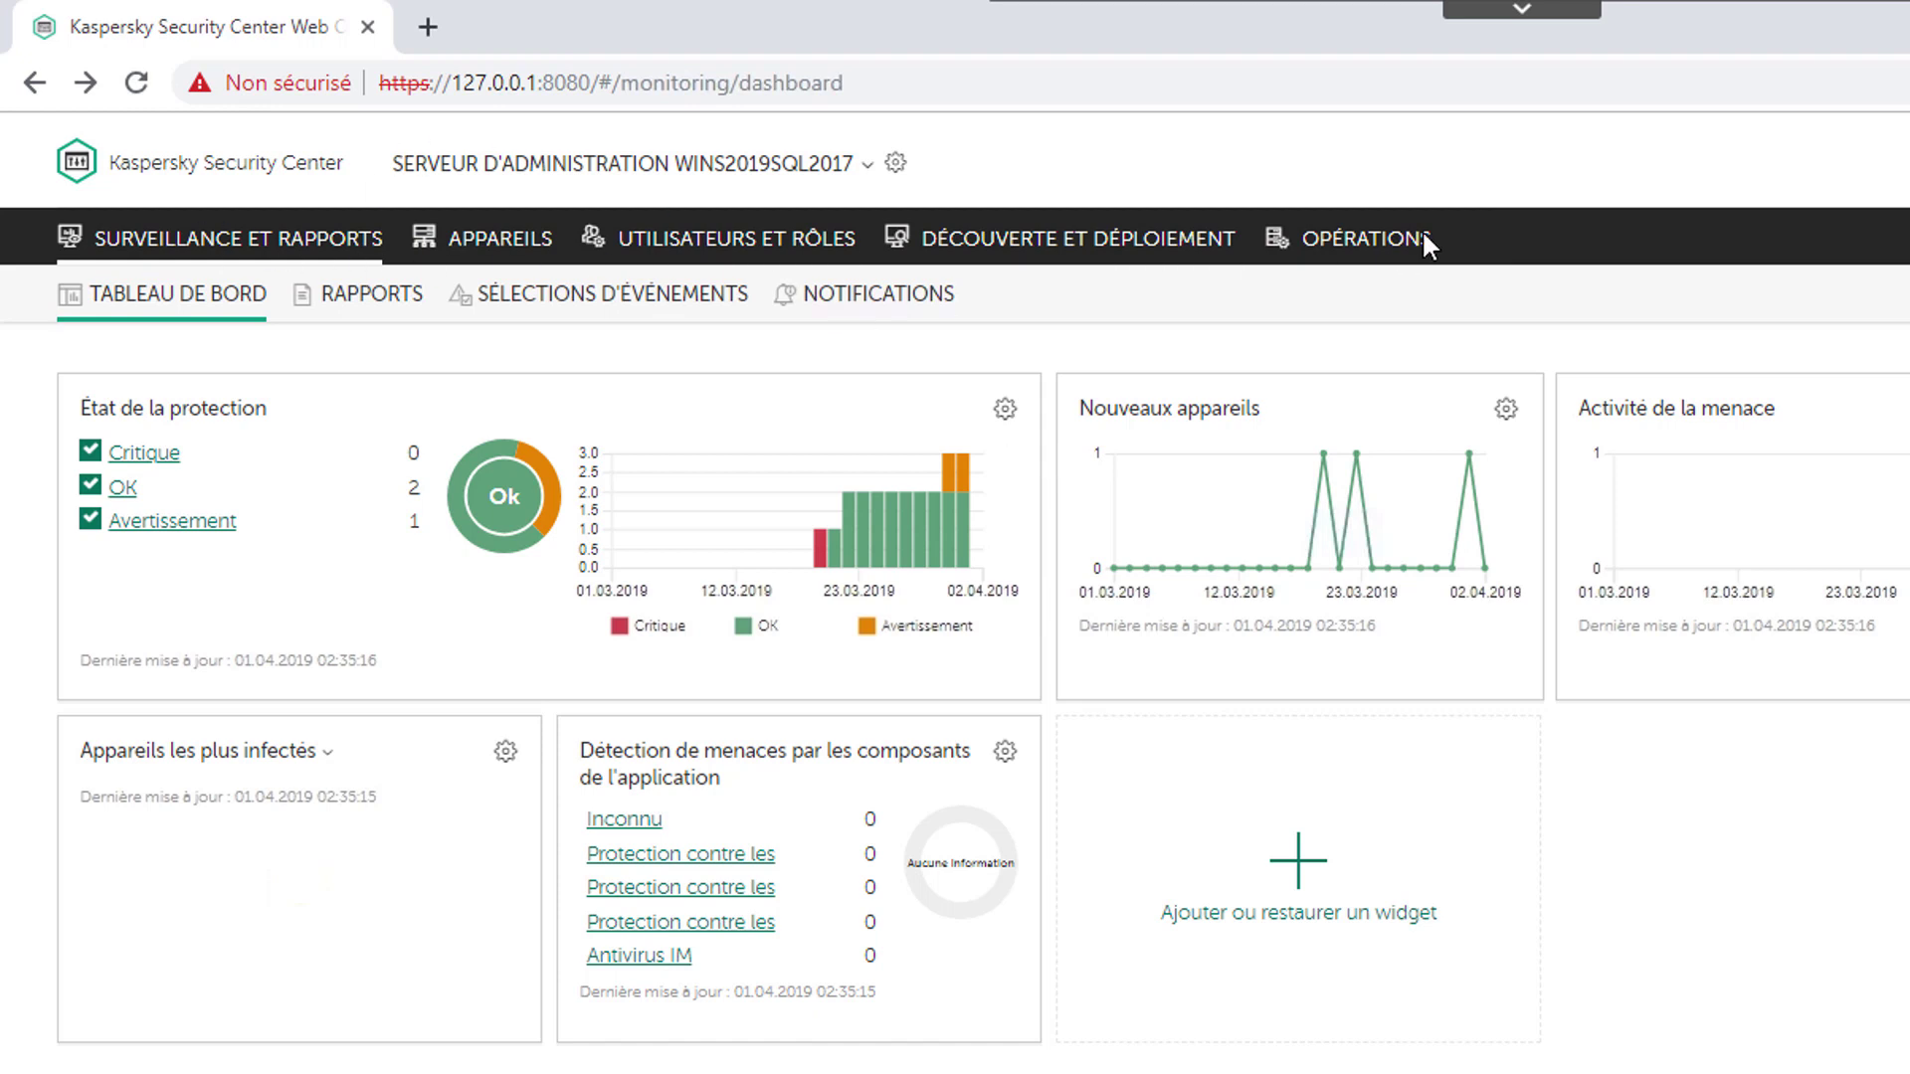
In the web console, view the unassigned devices and look over the available network discovery methods and deployment options
left_click(1171, 254)
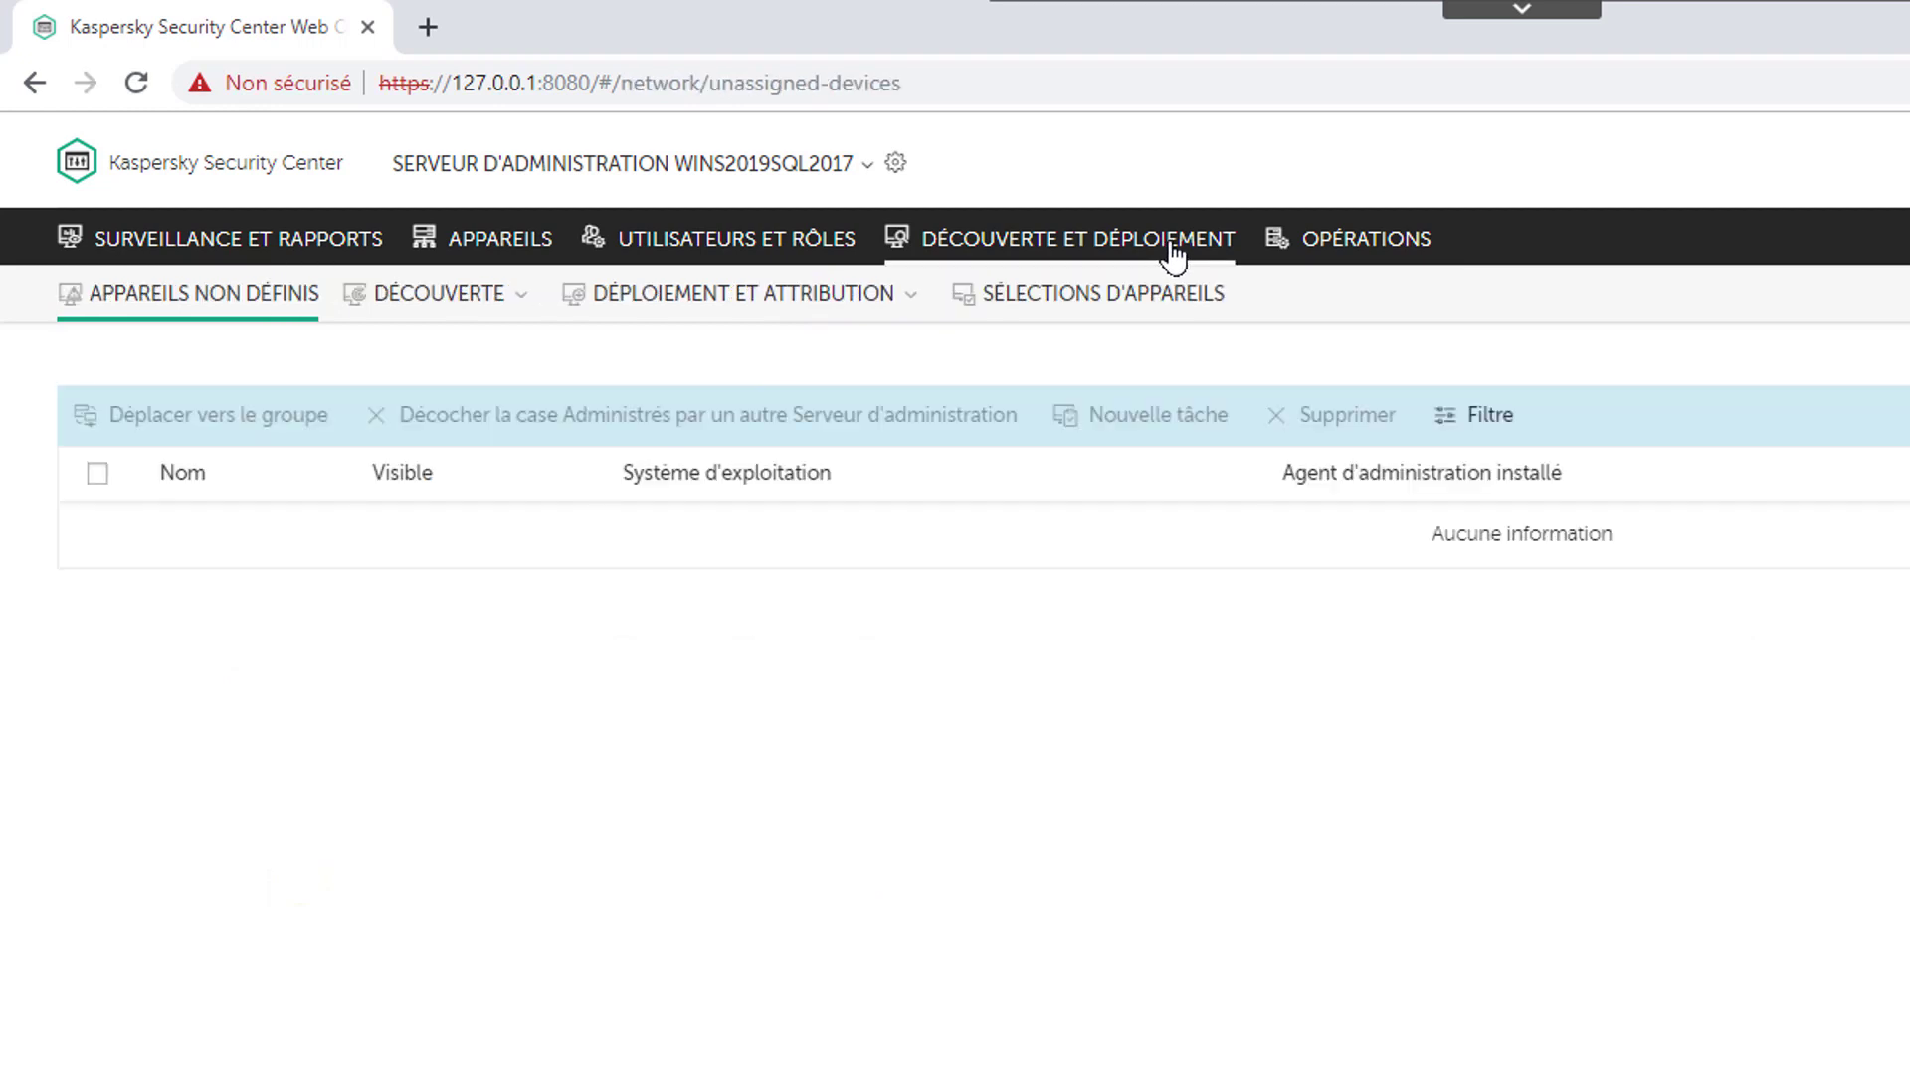
left_click(444, 309)
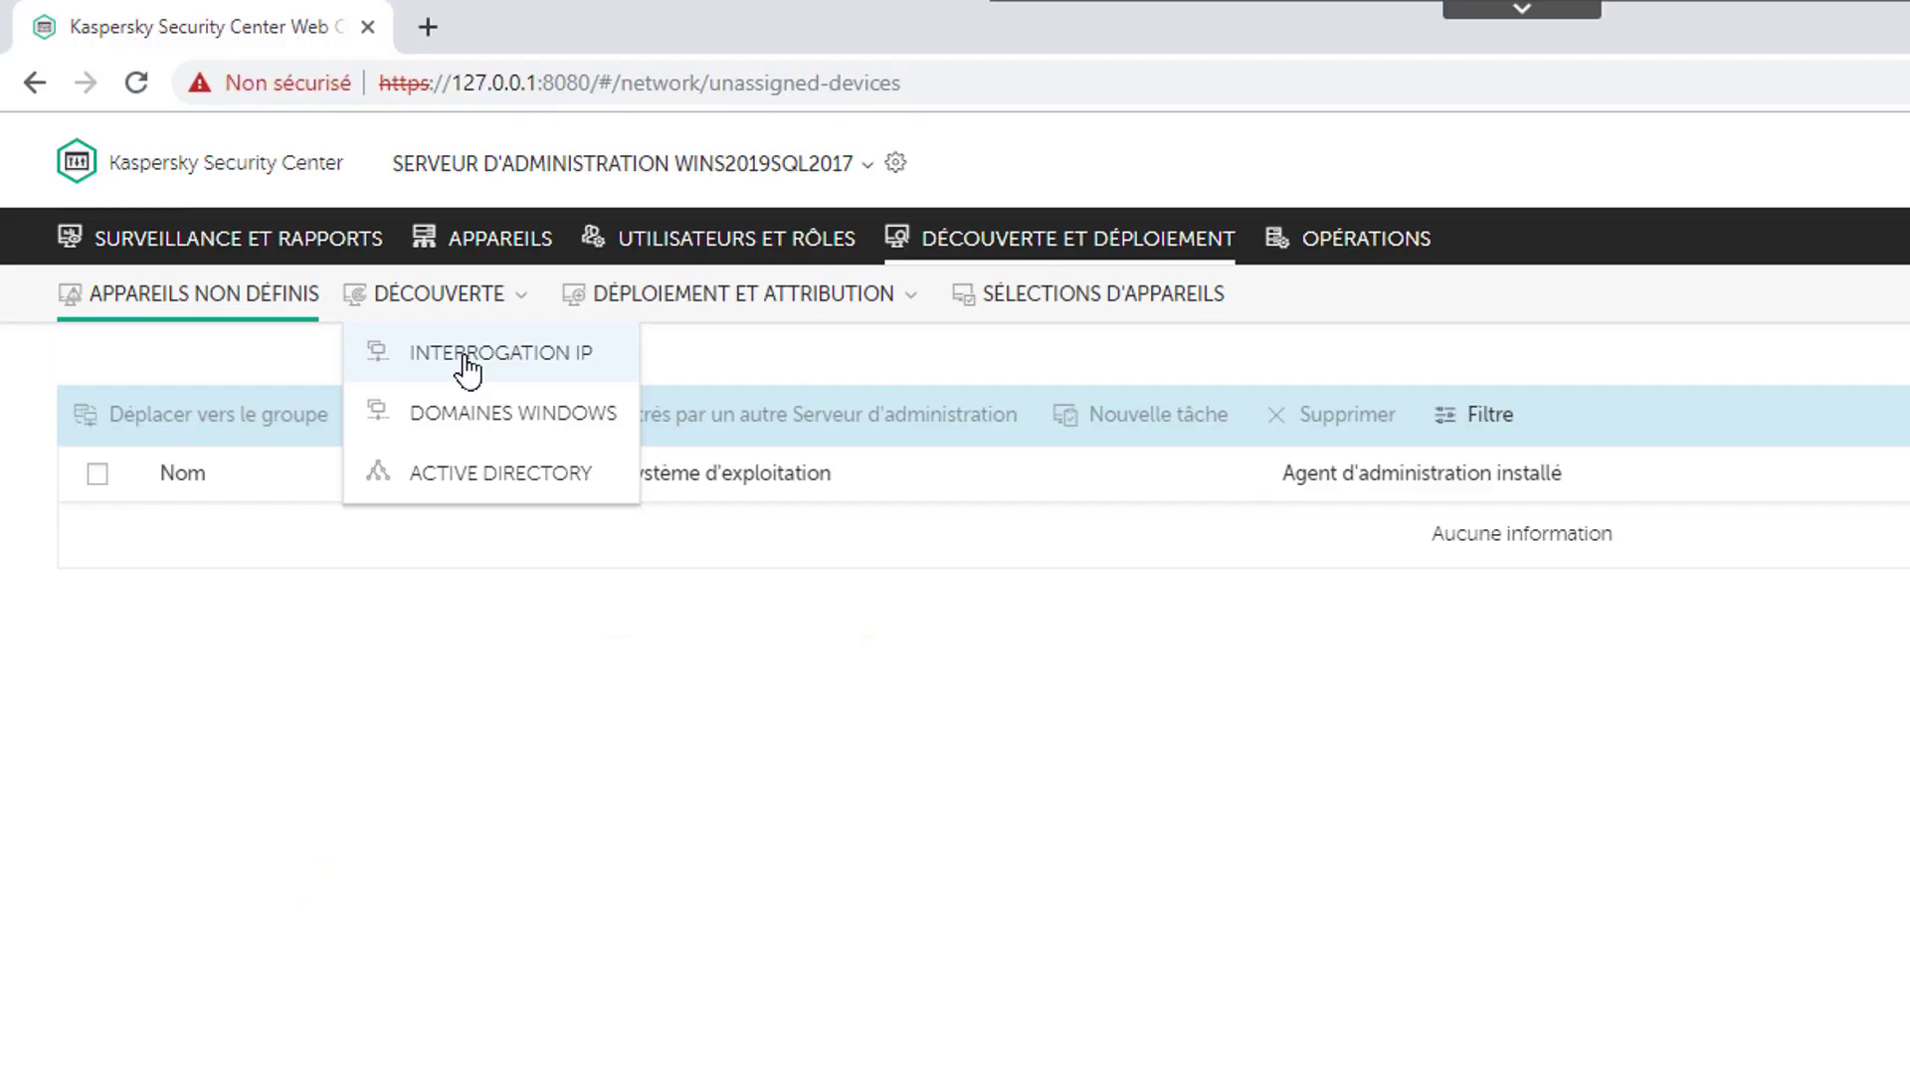
mouse_move(867, 303)
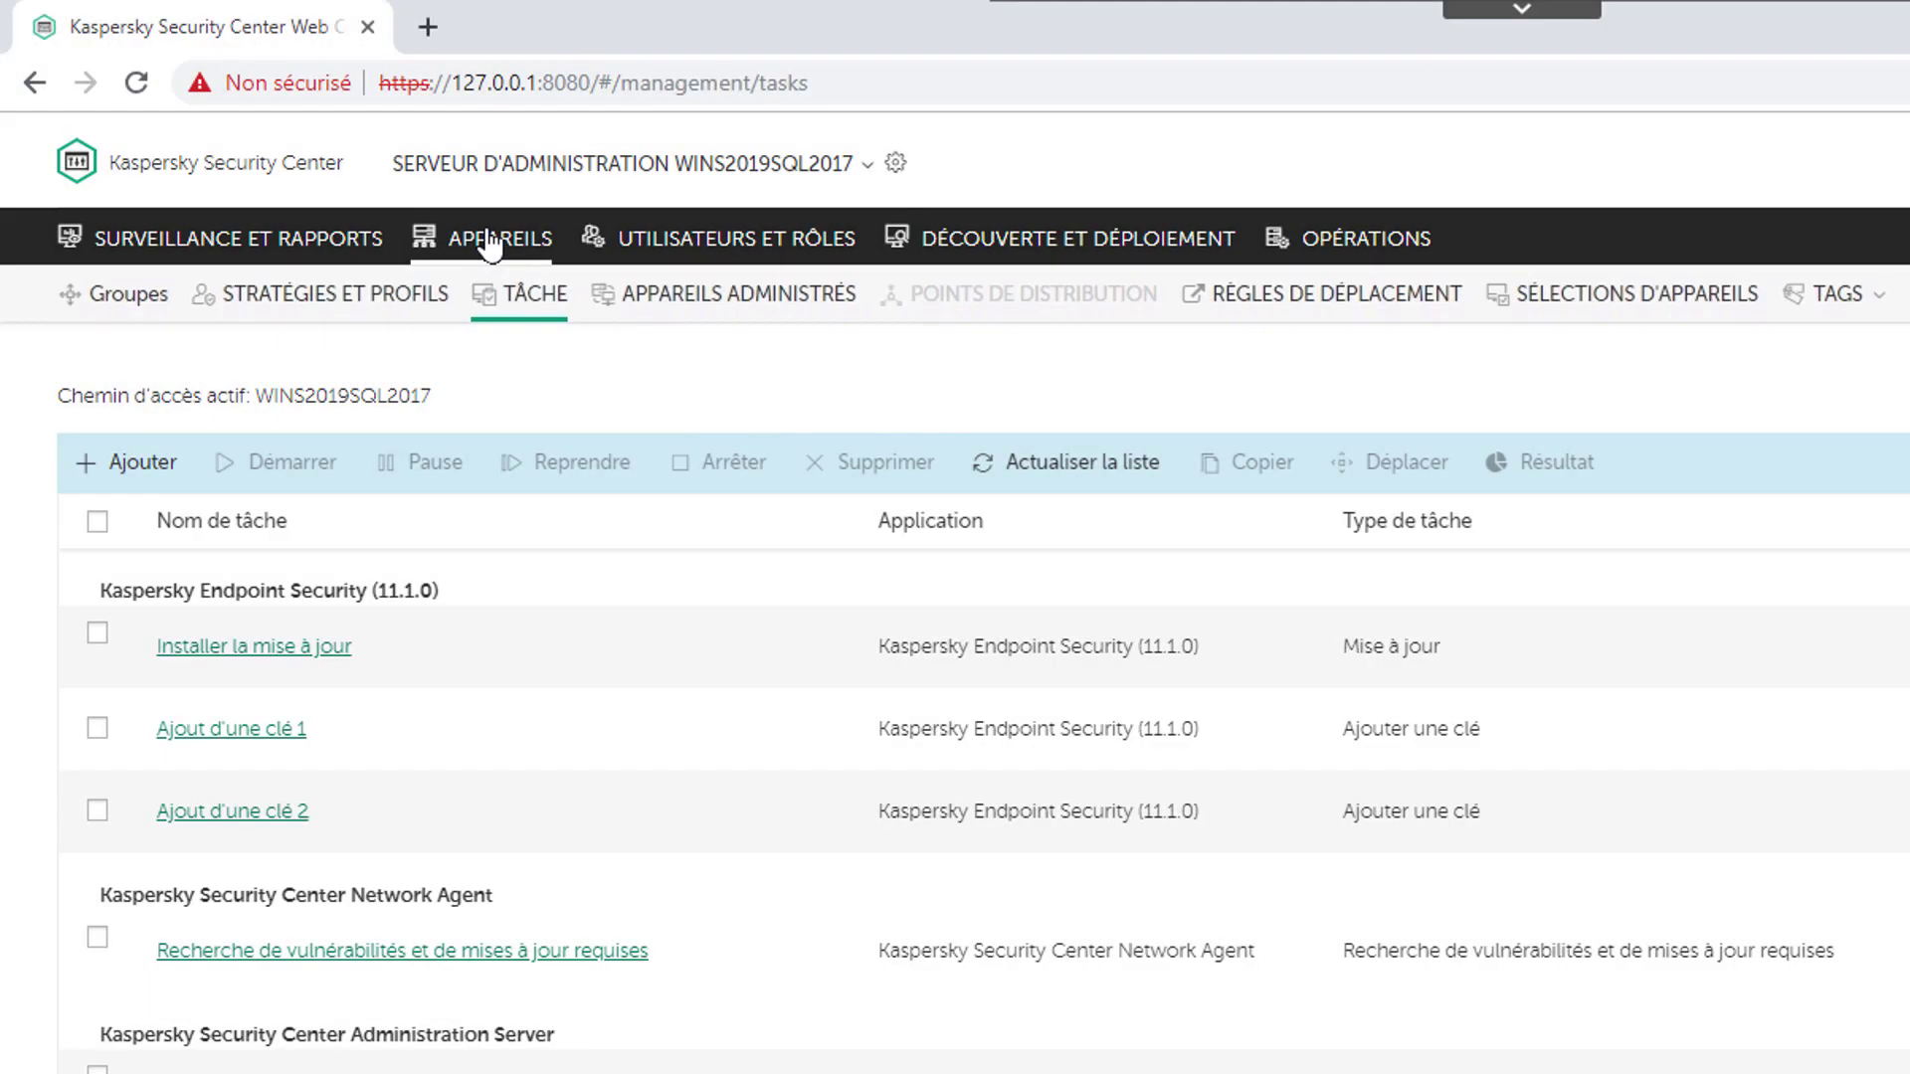
Pin the administration group tree beside the web console's task list, and view the Appareils administrés group in the desktop console
left_click(151, 308)
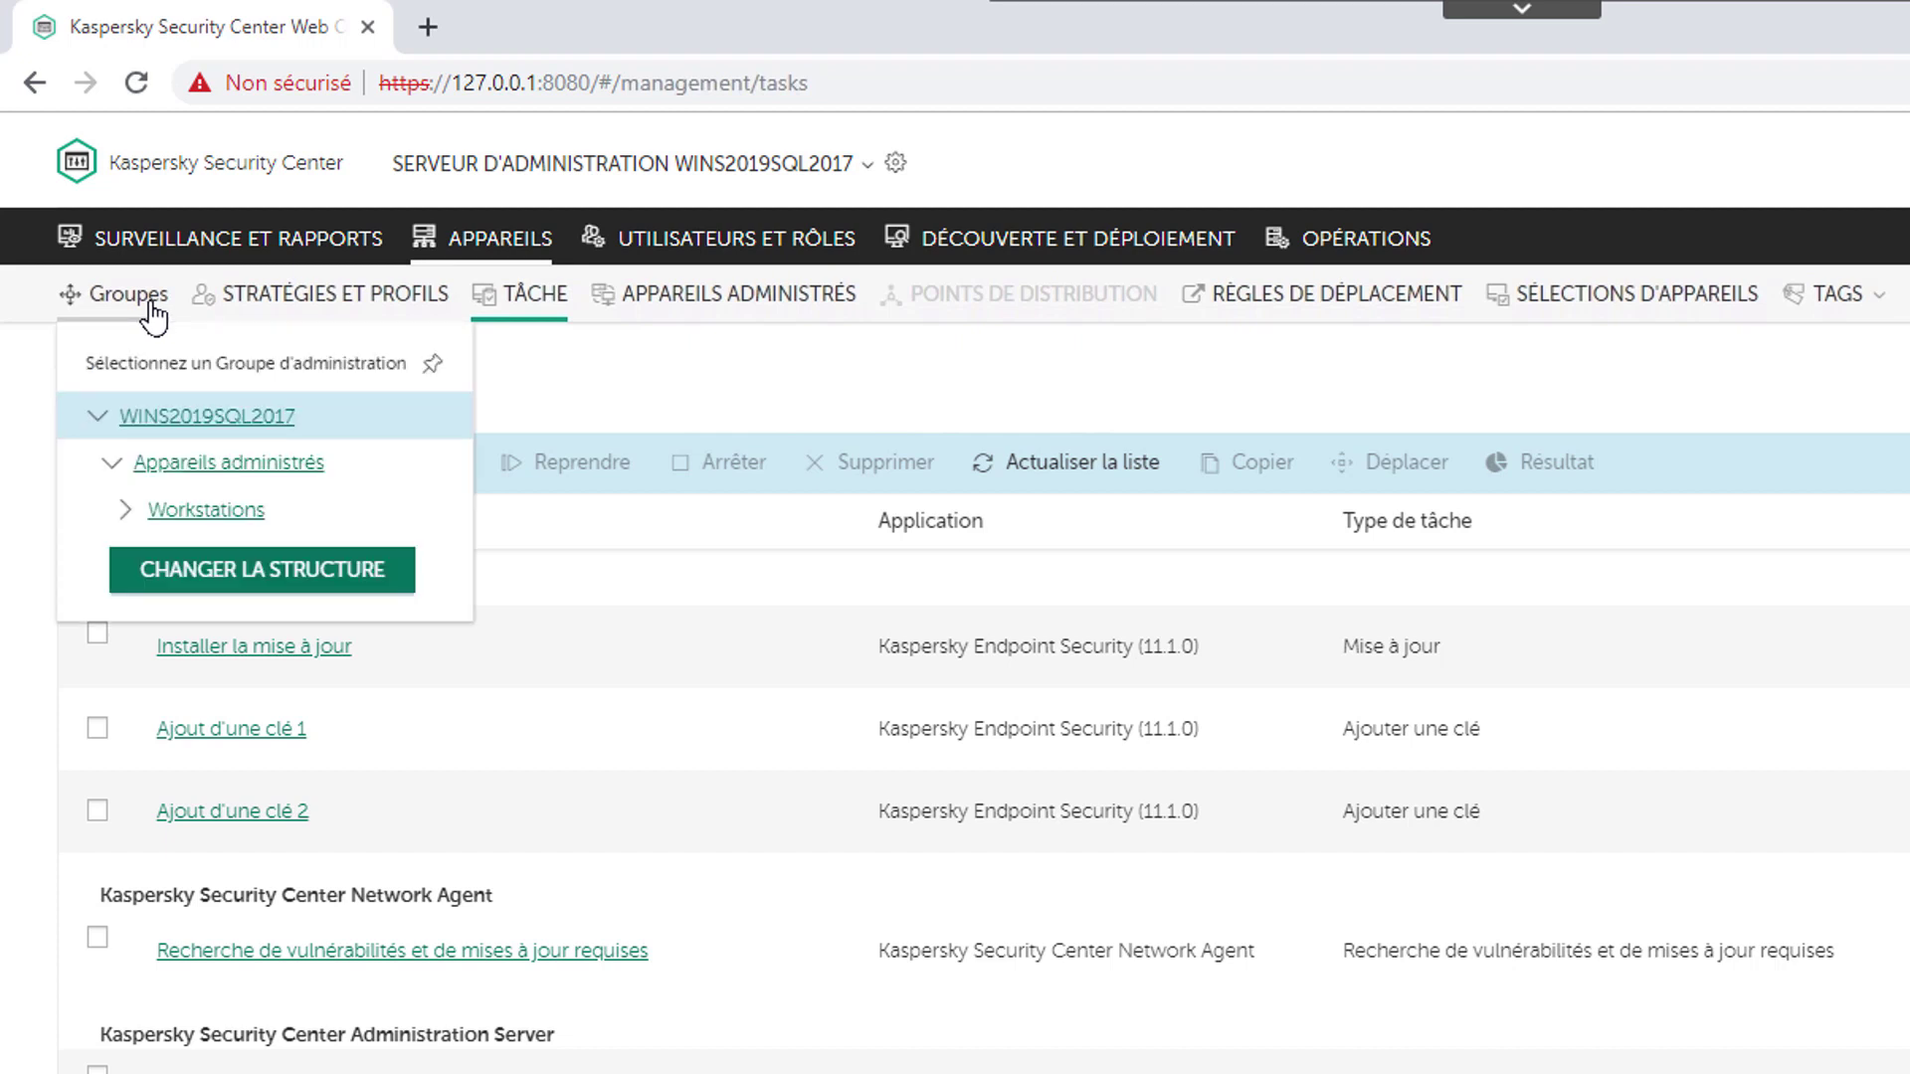
left_click(435, 366)
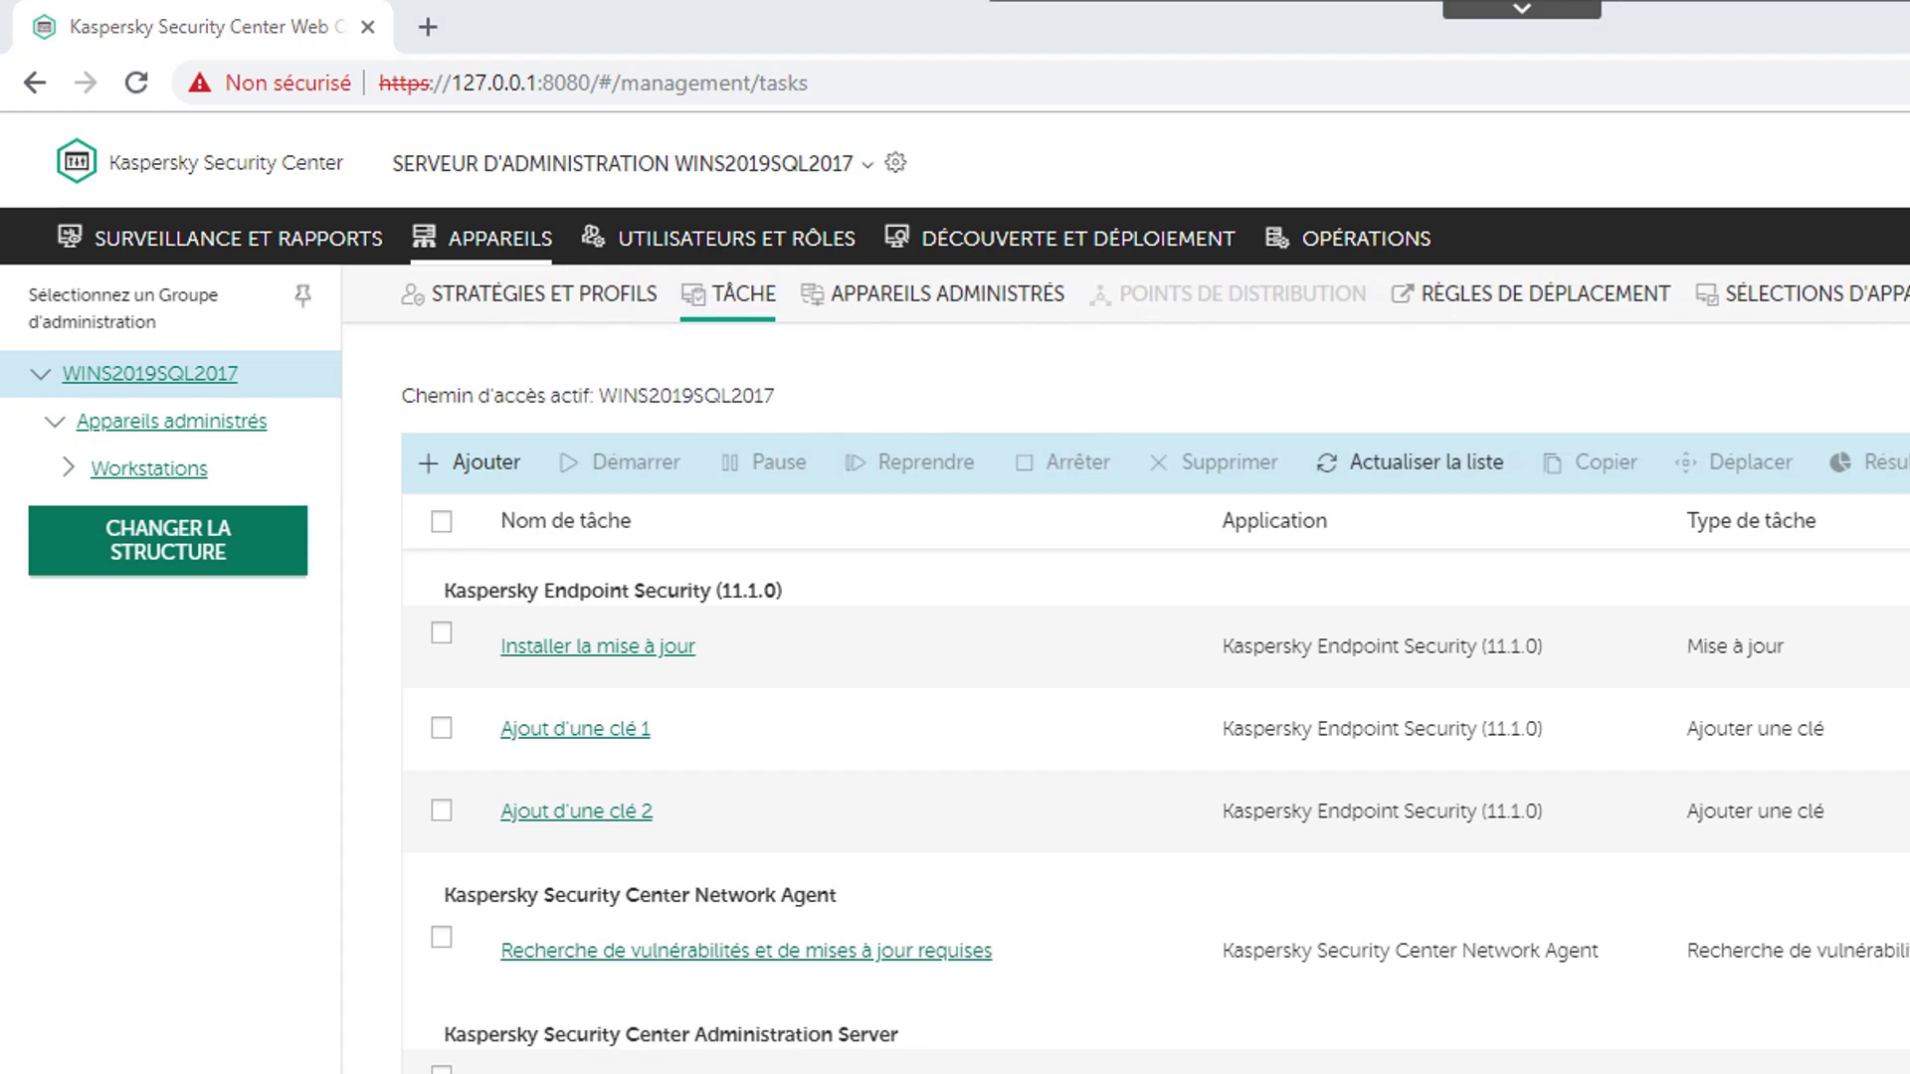
key("alt+Tab")
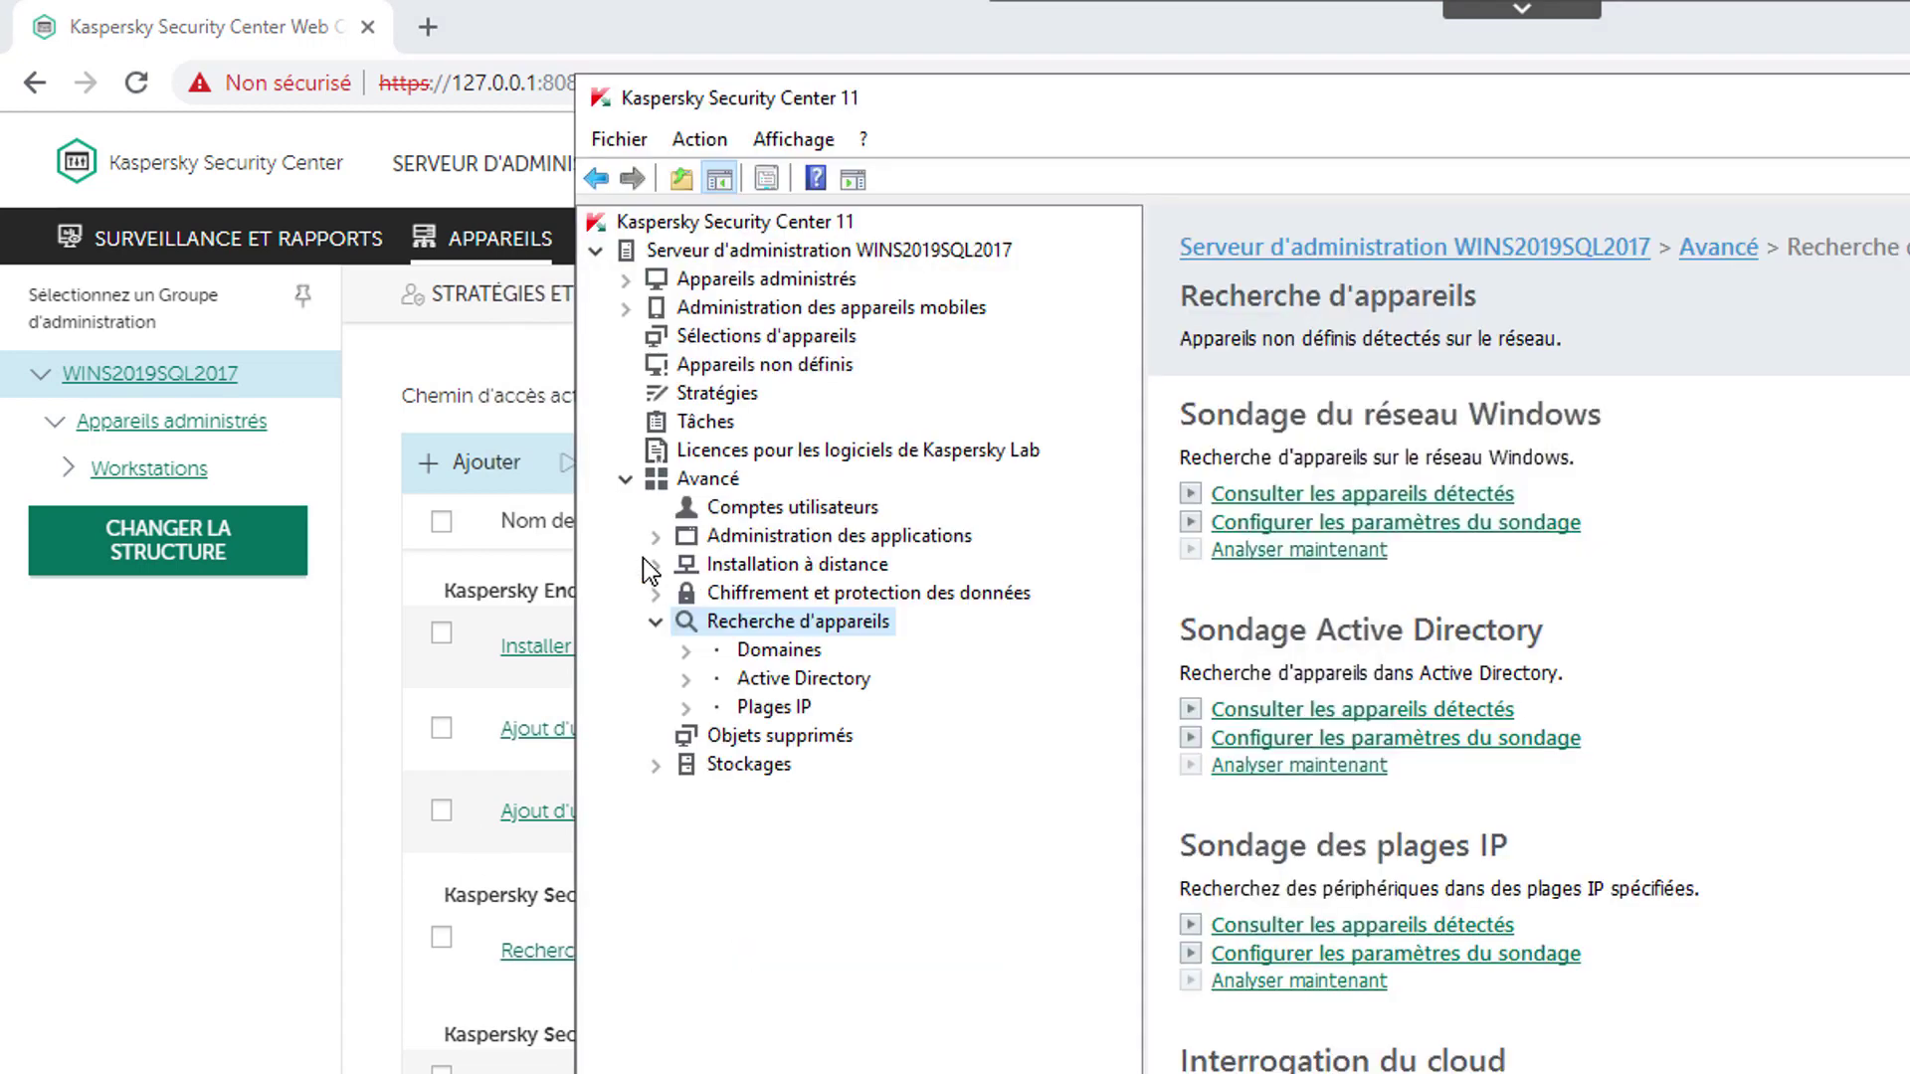
left_click(626, 279)
left_click(762, 306)
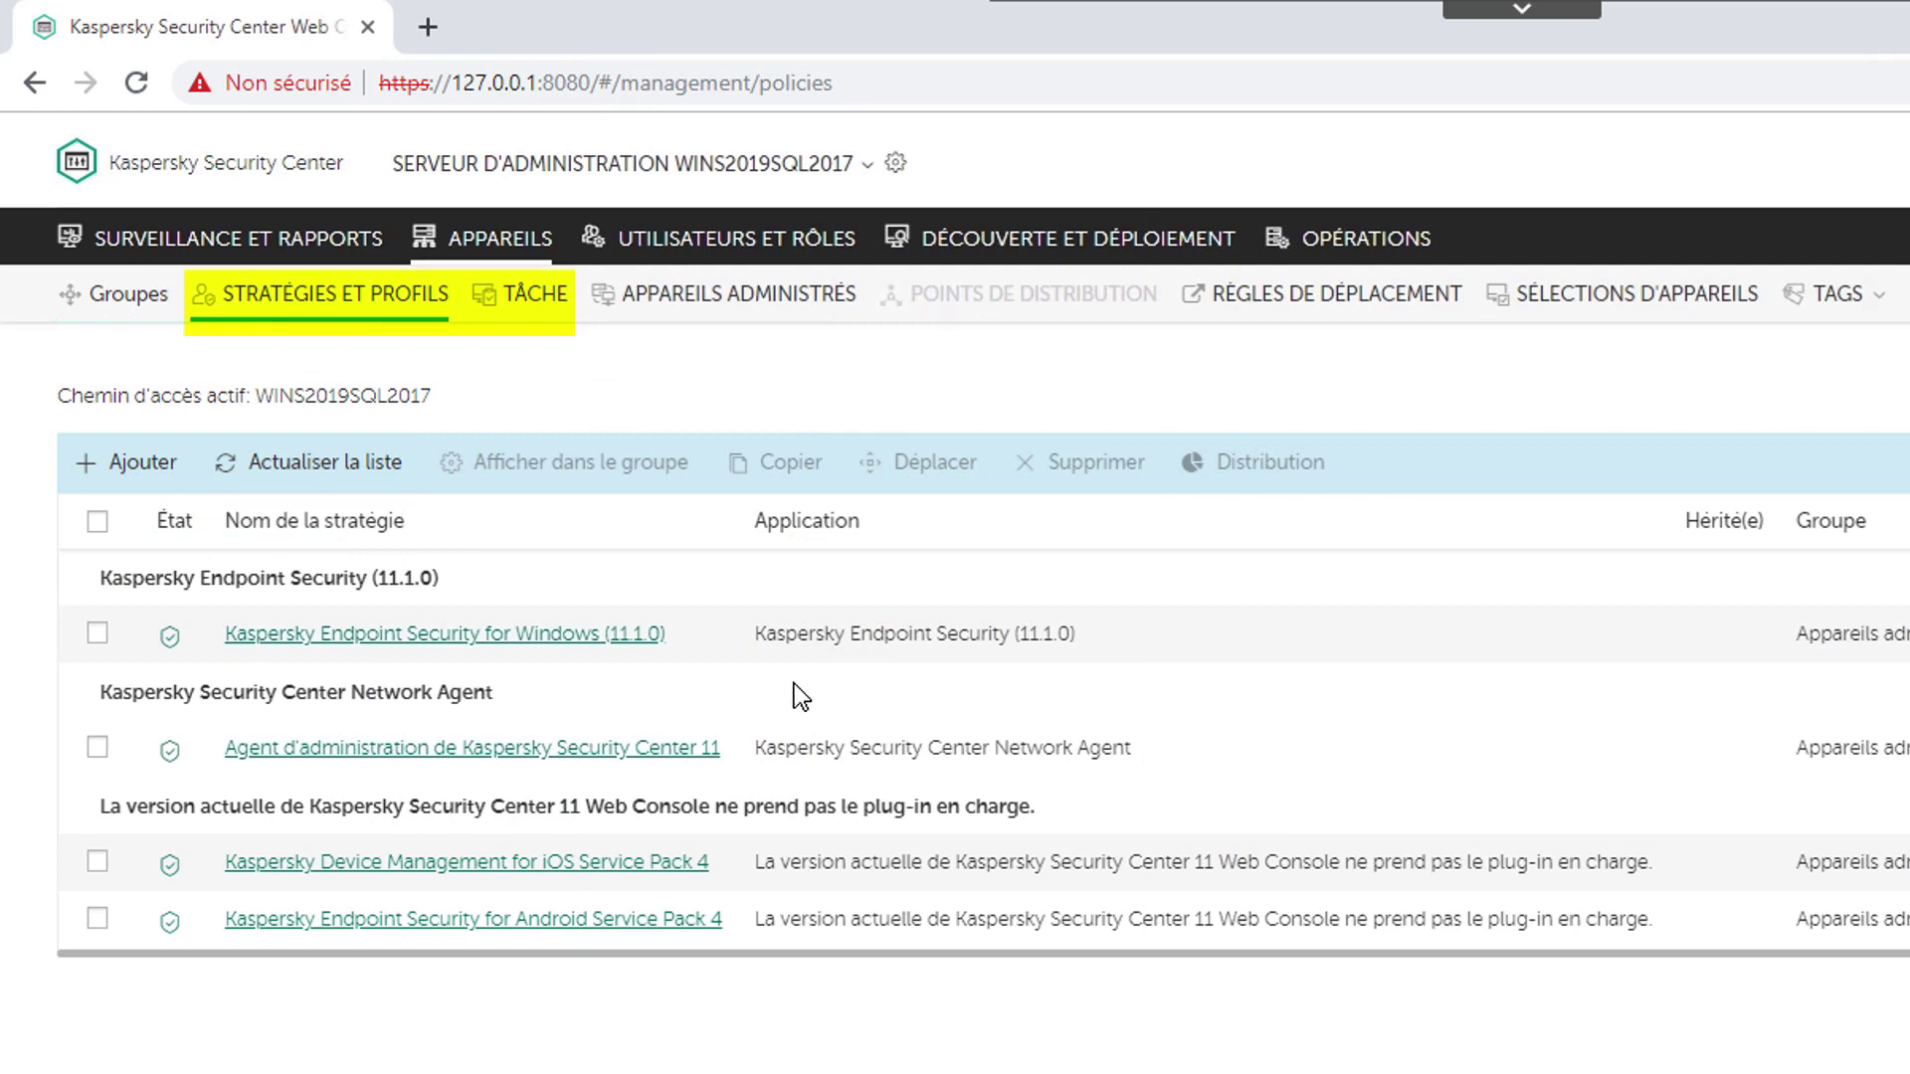
View the task list in the web console, and inspect the hardware registry of the managed device WINS2019SQL2017
left_click(528, 295)
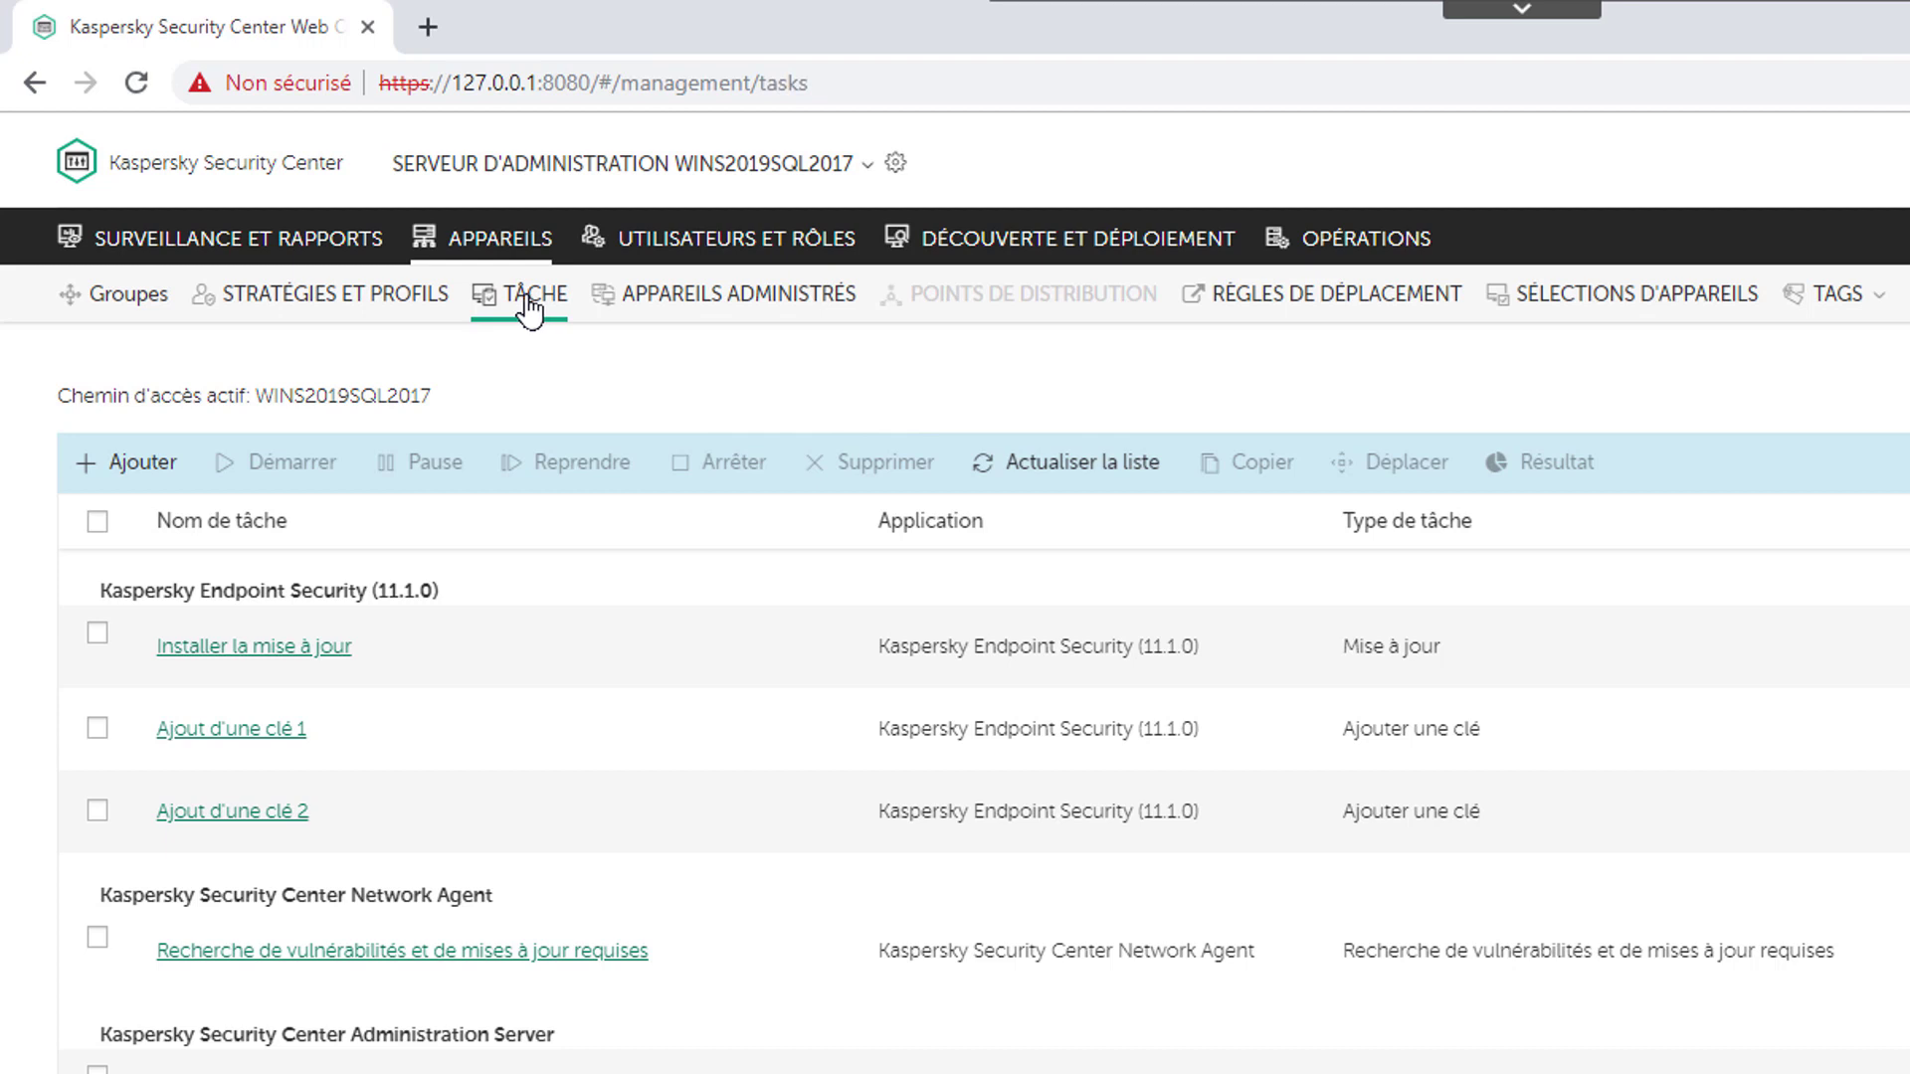
left_click(685, 315)
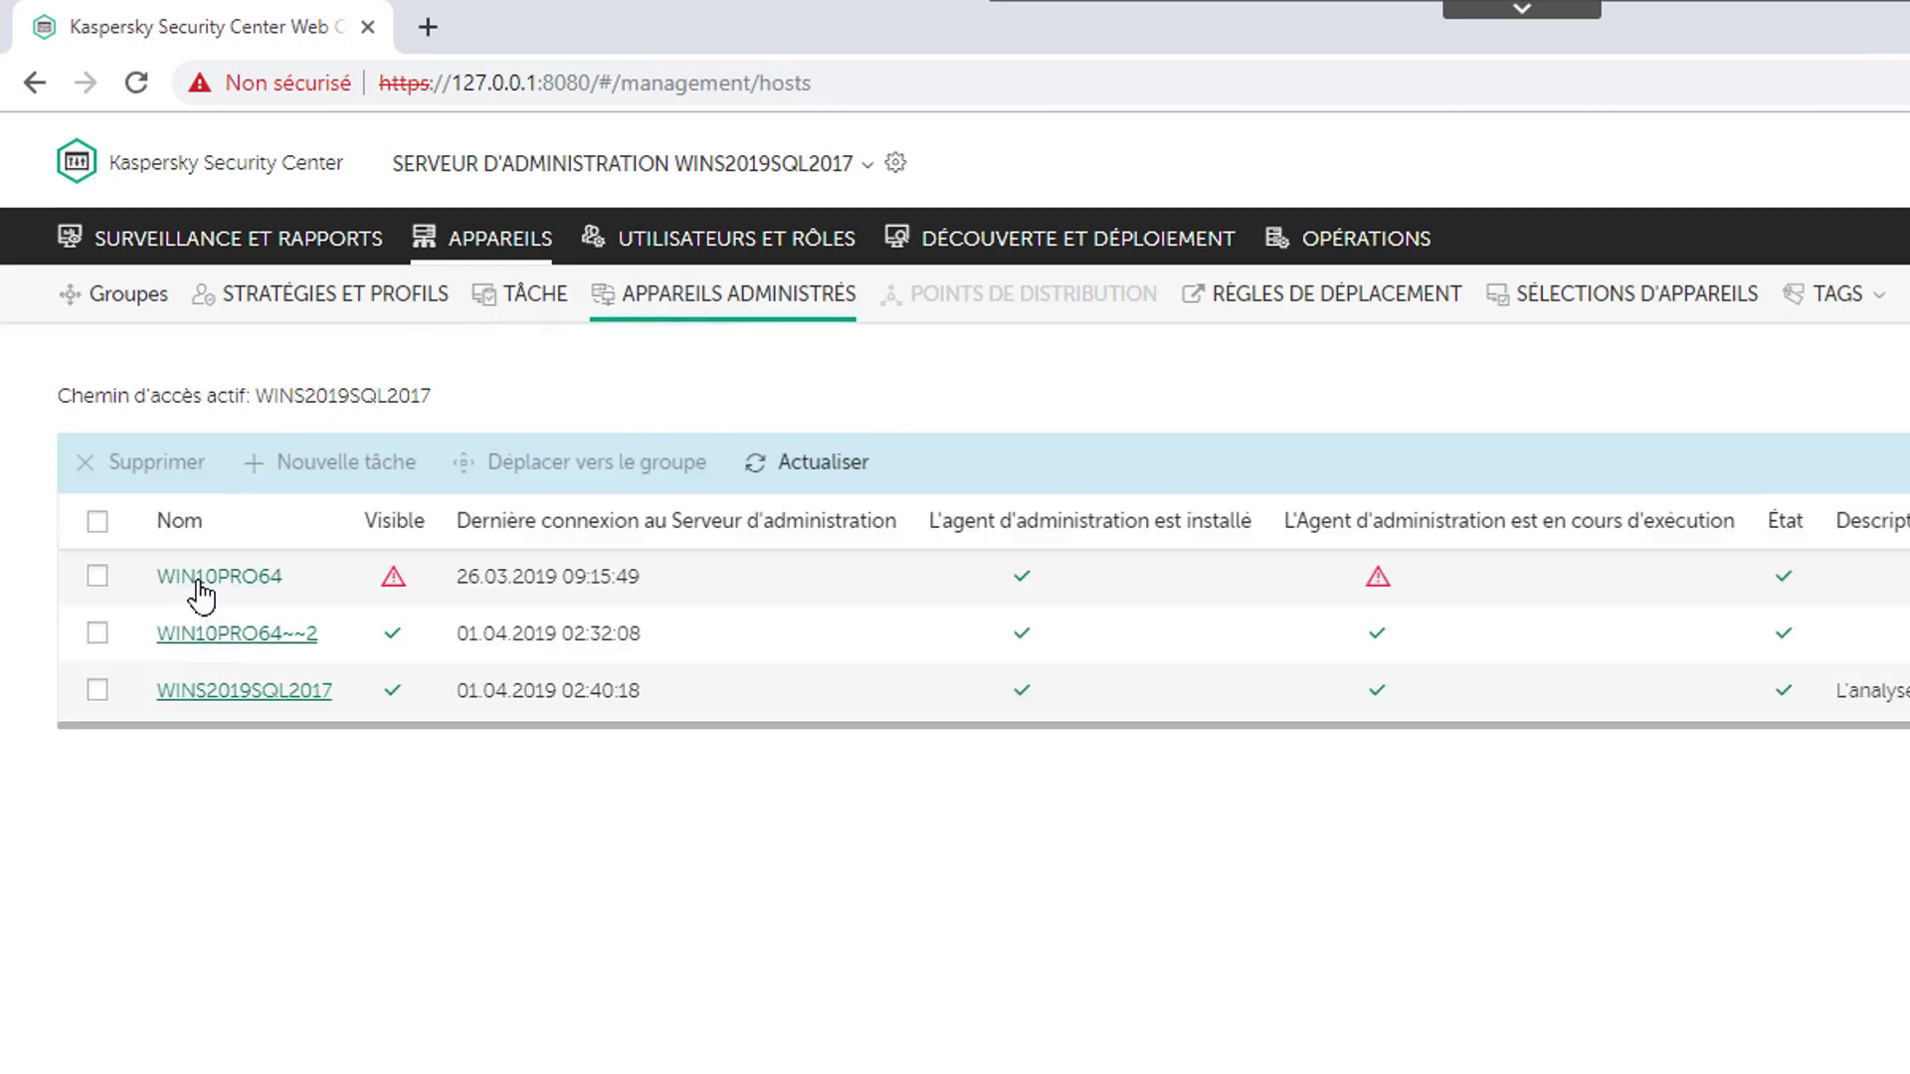
left_click(209, 695)
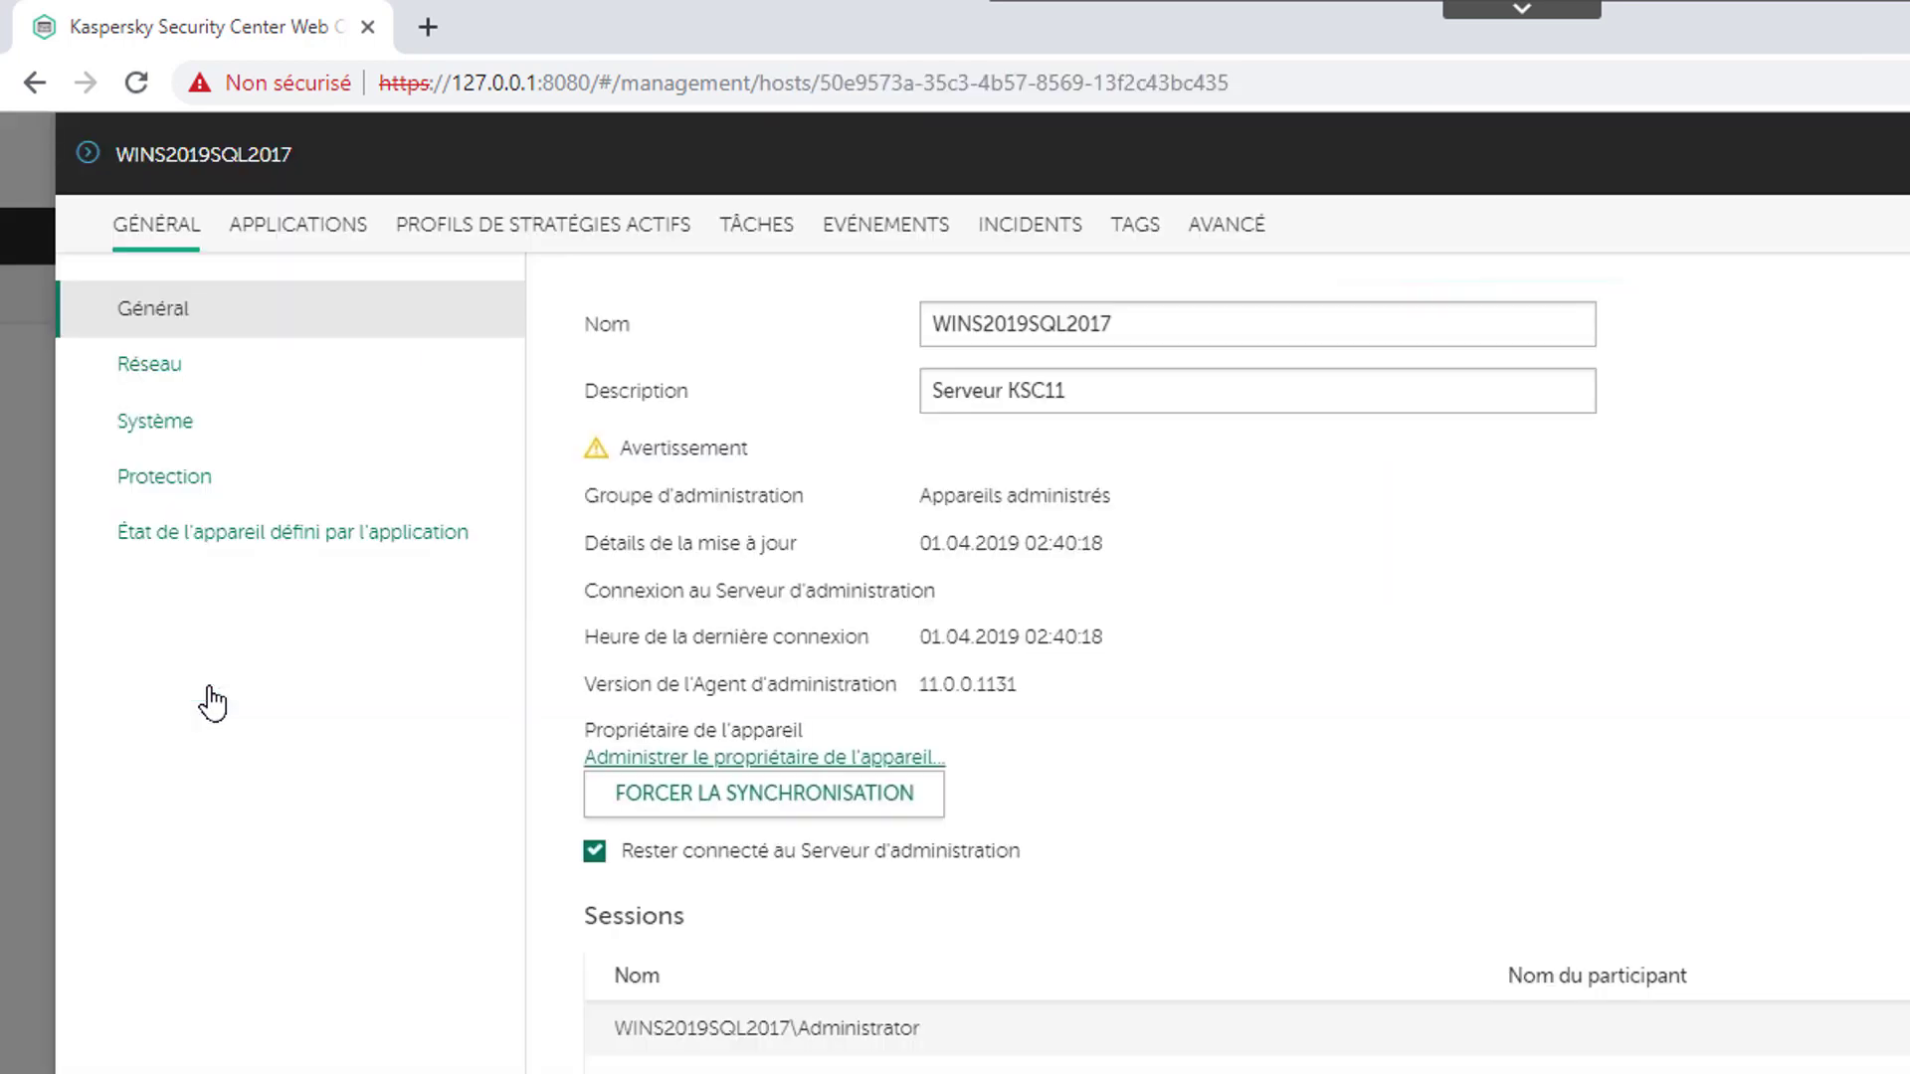
left_click(1247, 244)
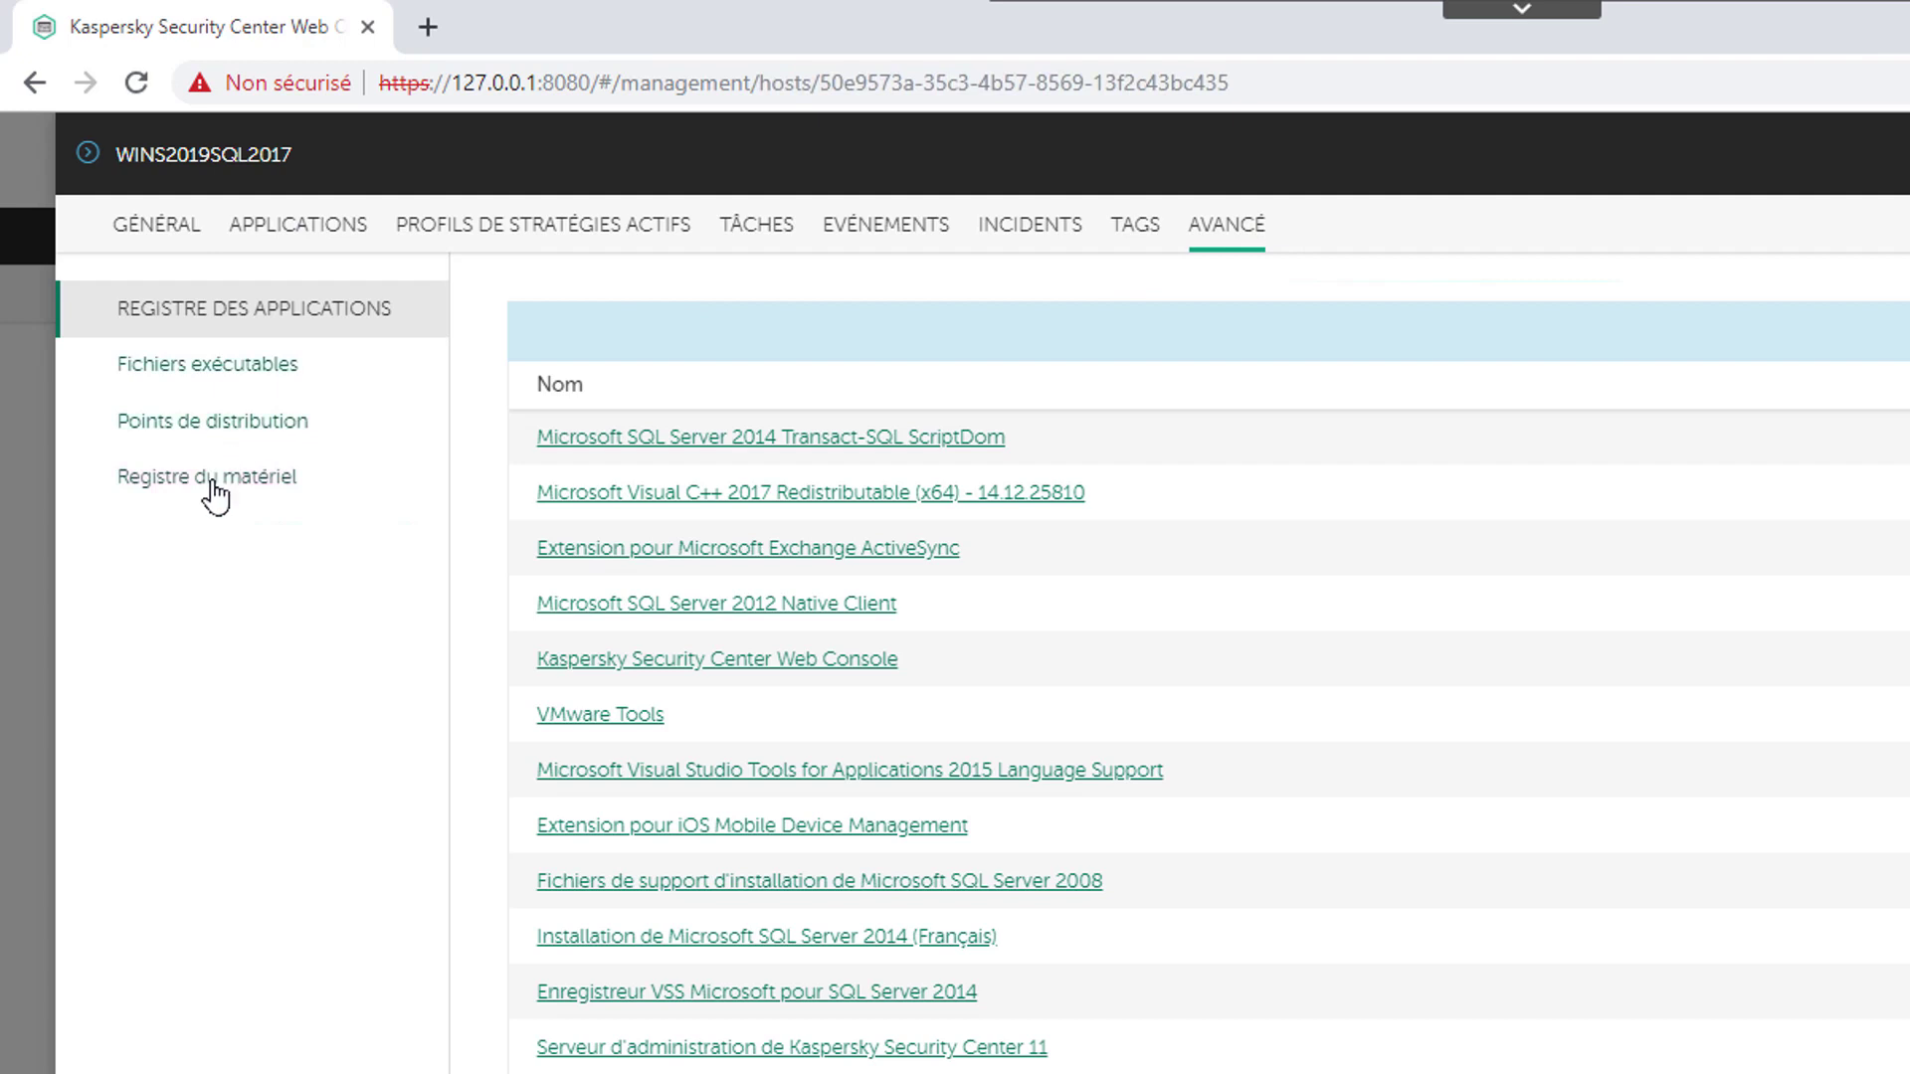
left_click(215, 479)
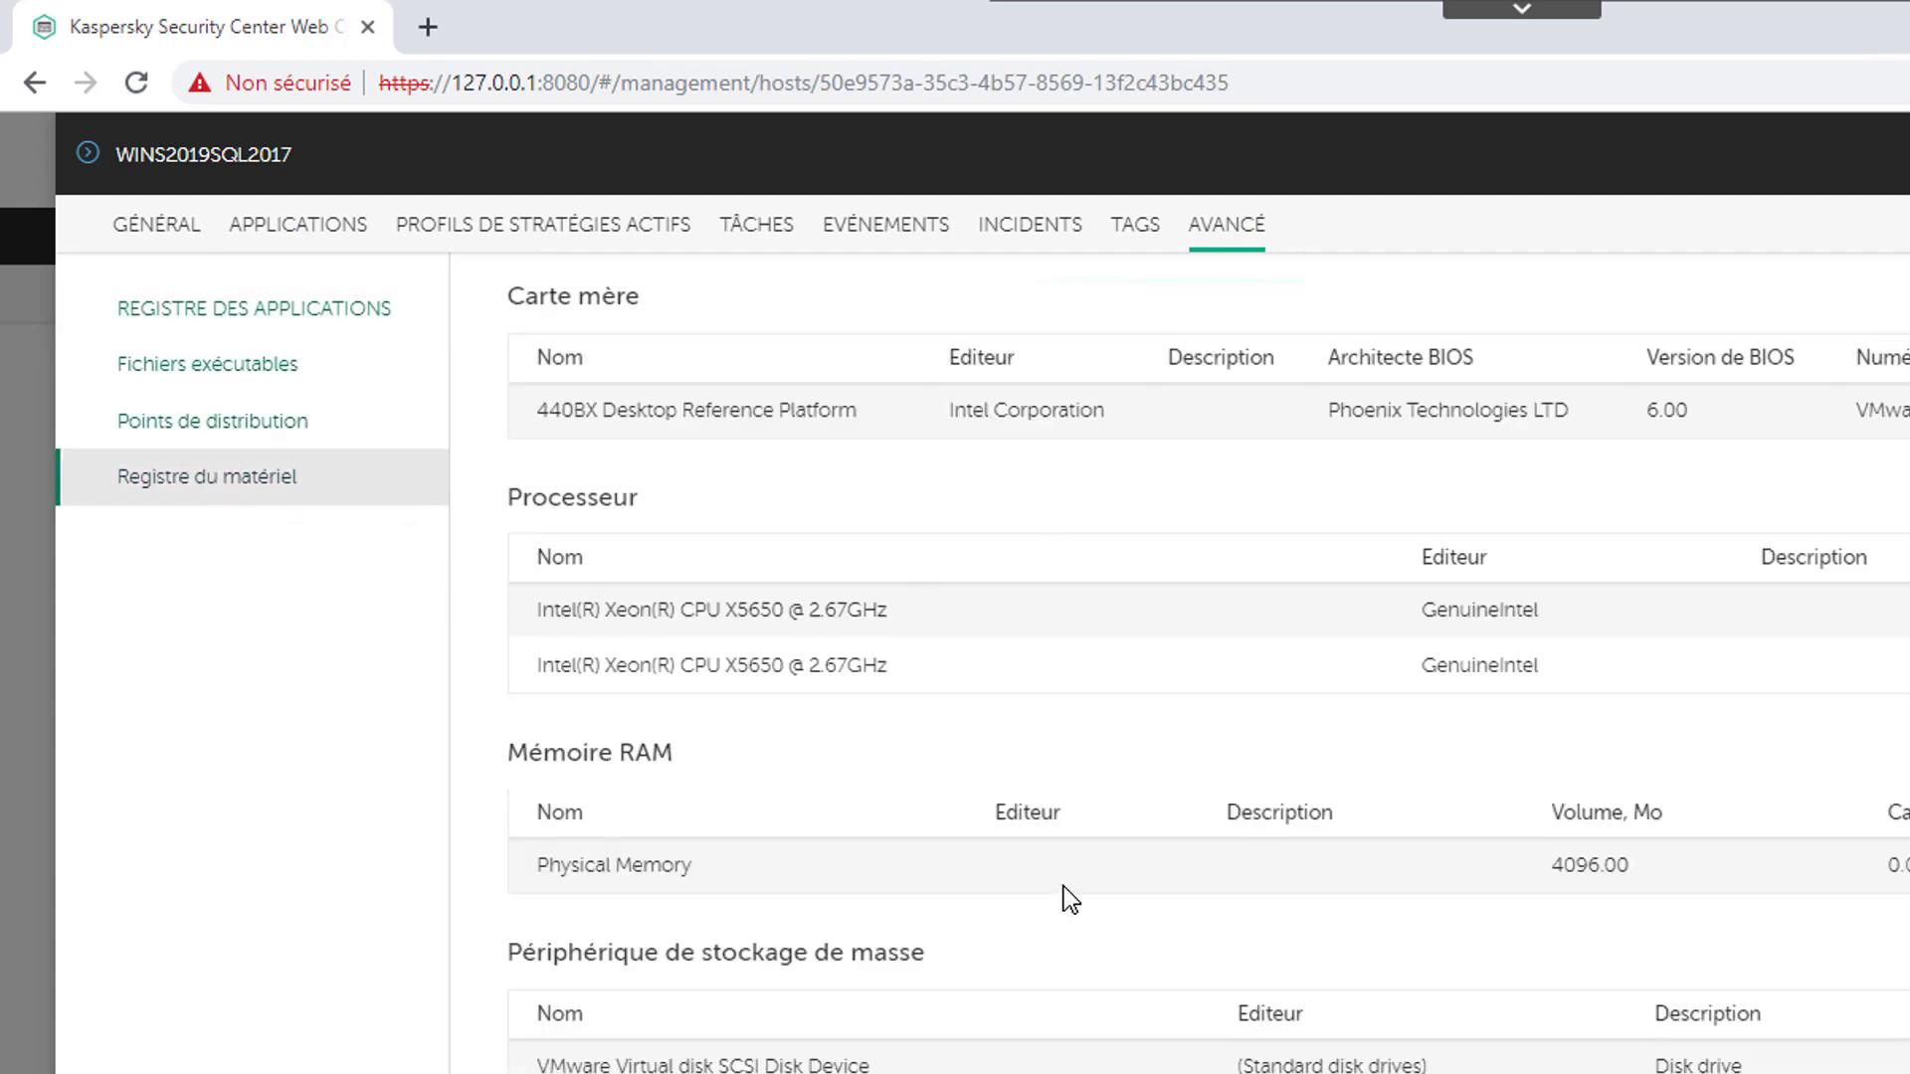
Switch to the desktop console and view the hardware registry in the properties of the managed device WINS2019SQL2017
left_click(995, 1073)
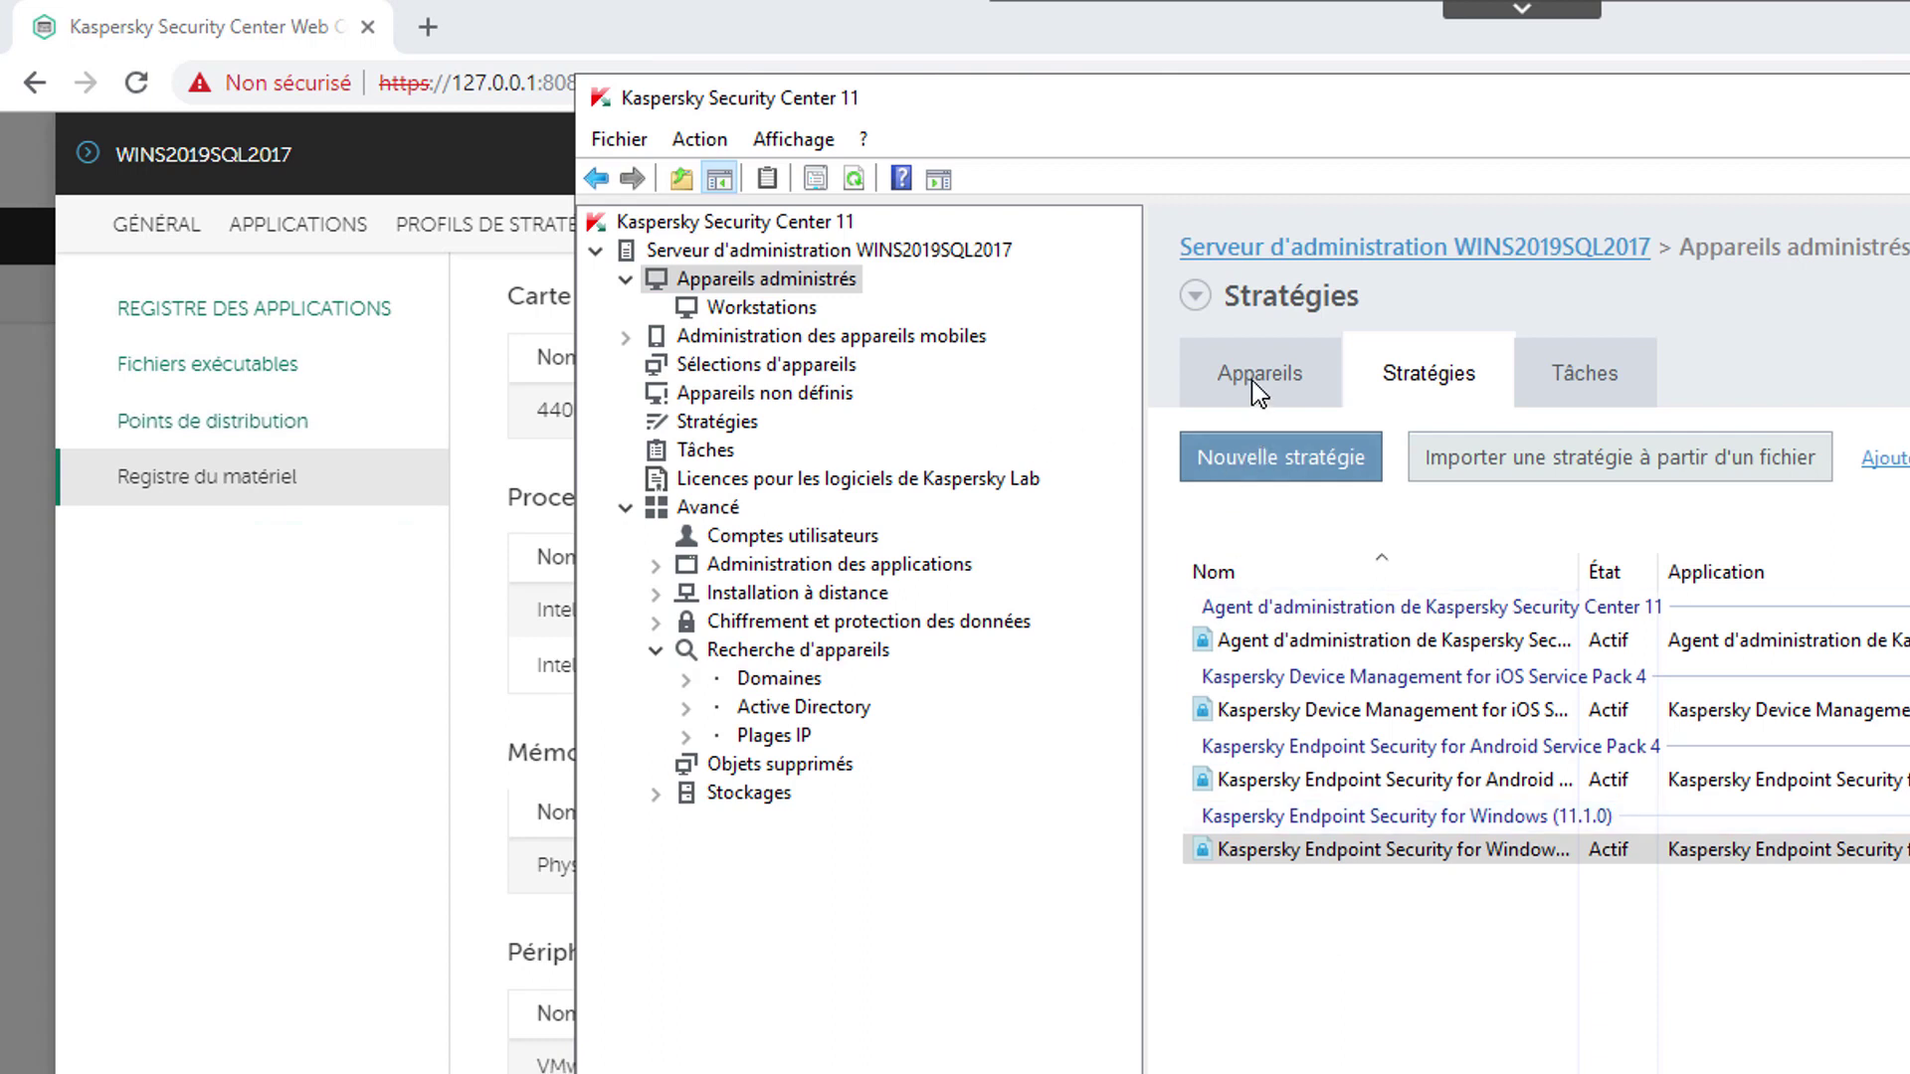
left_click(1253, 378)
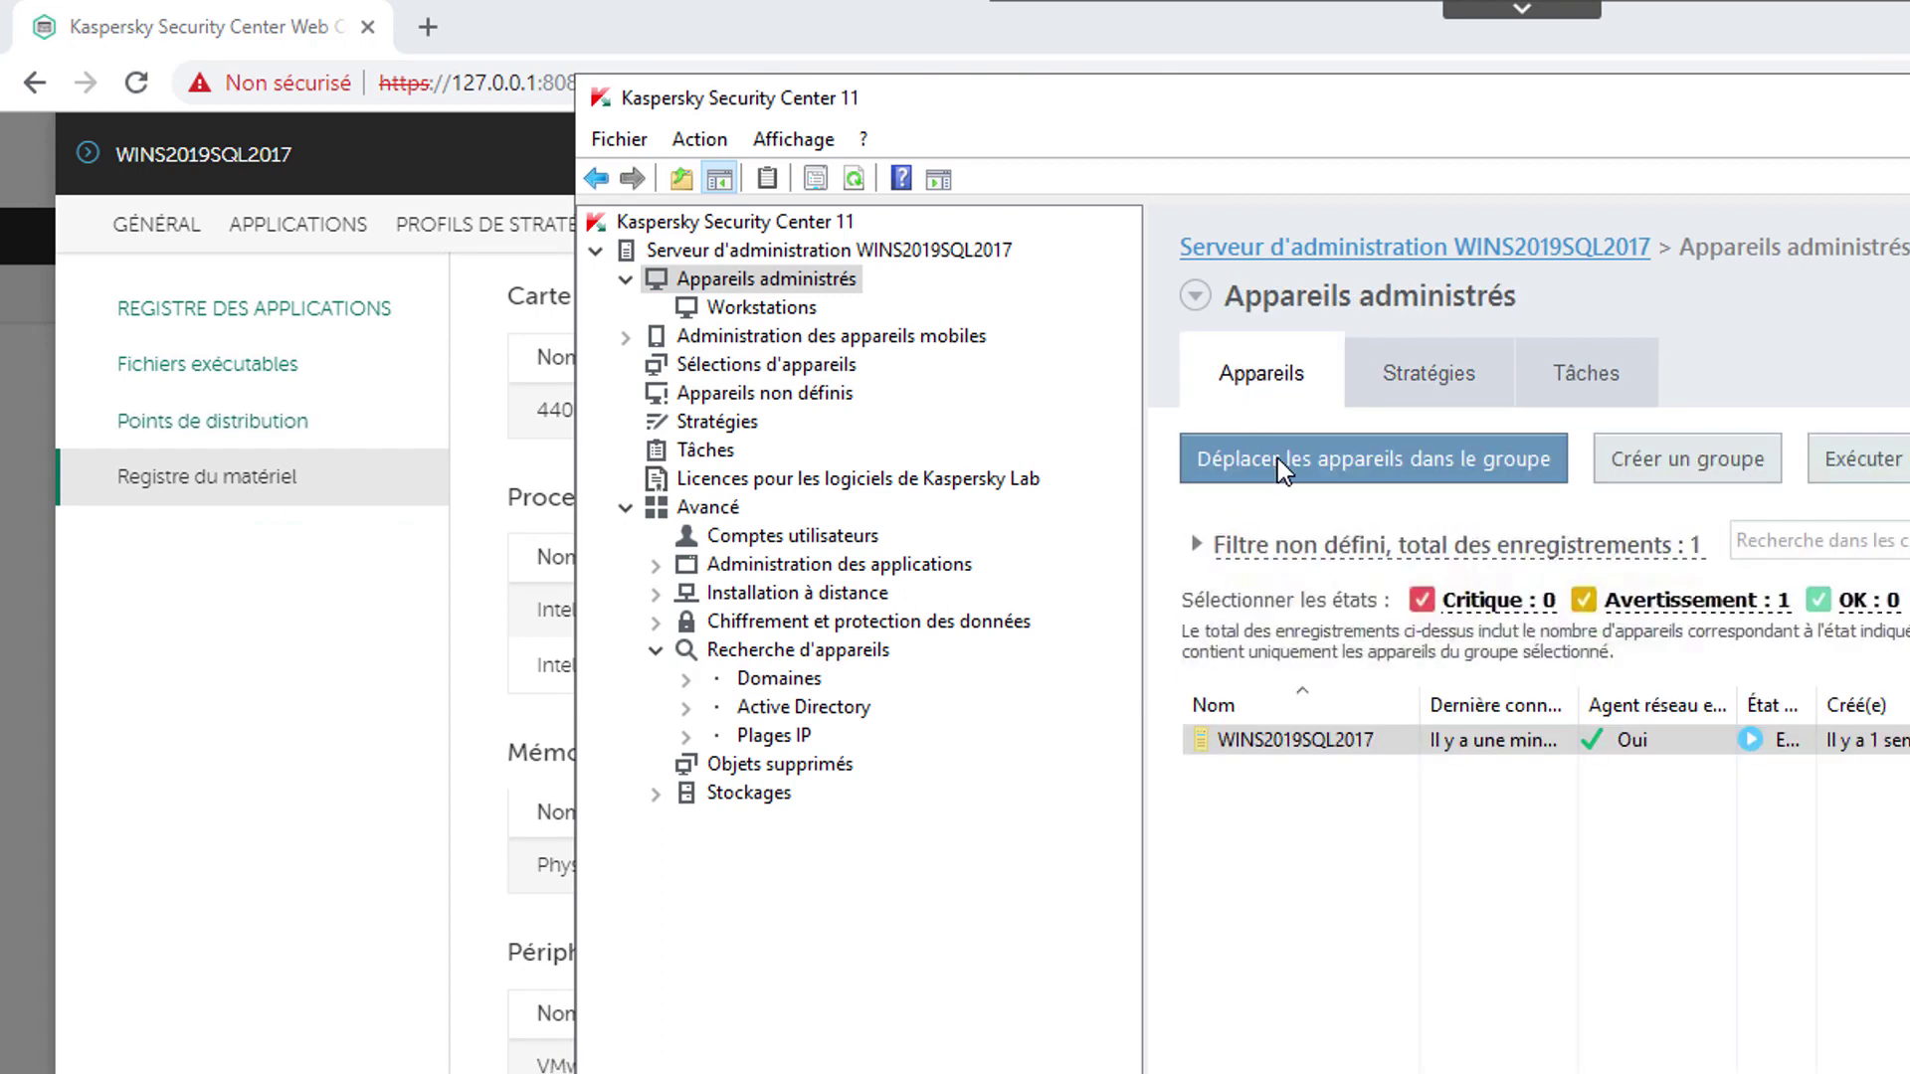
left_click(1342, 749)
right_click(1345, 753)
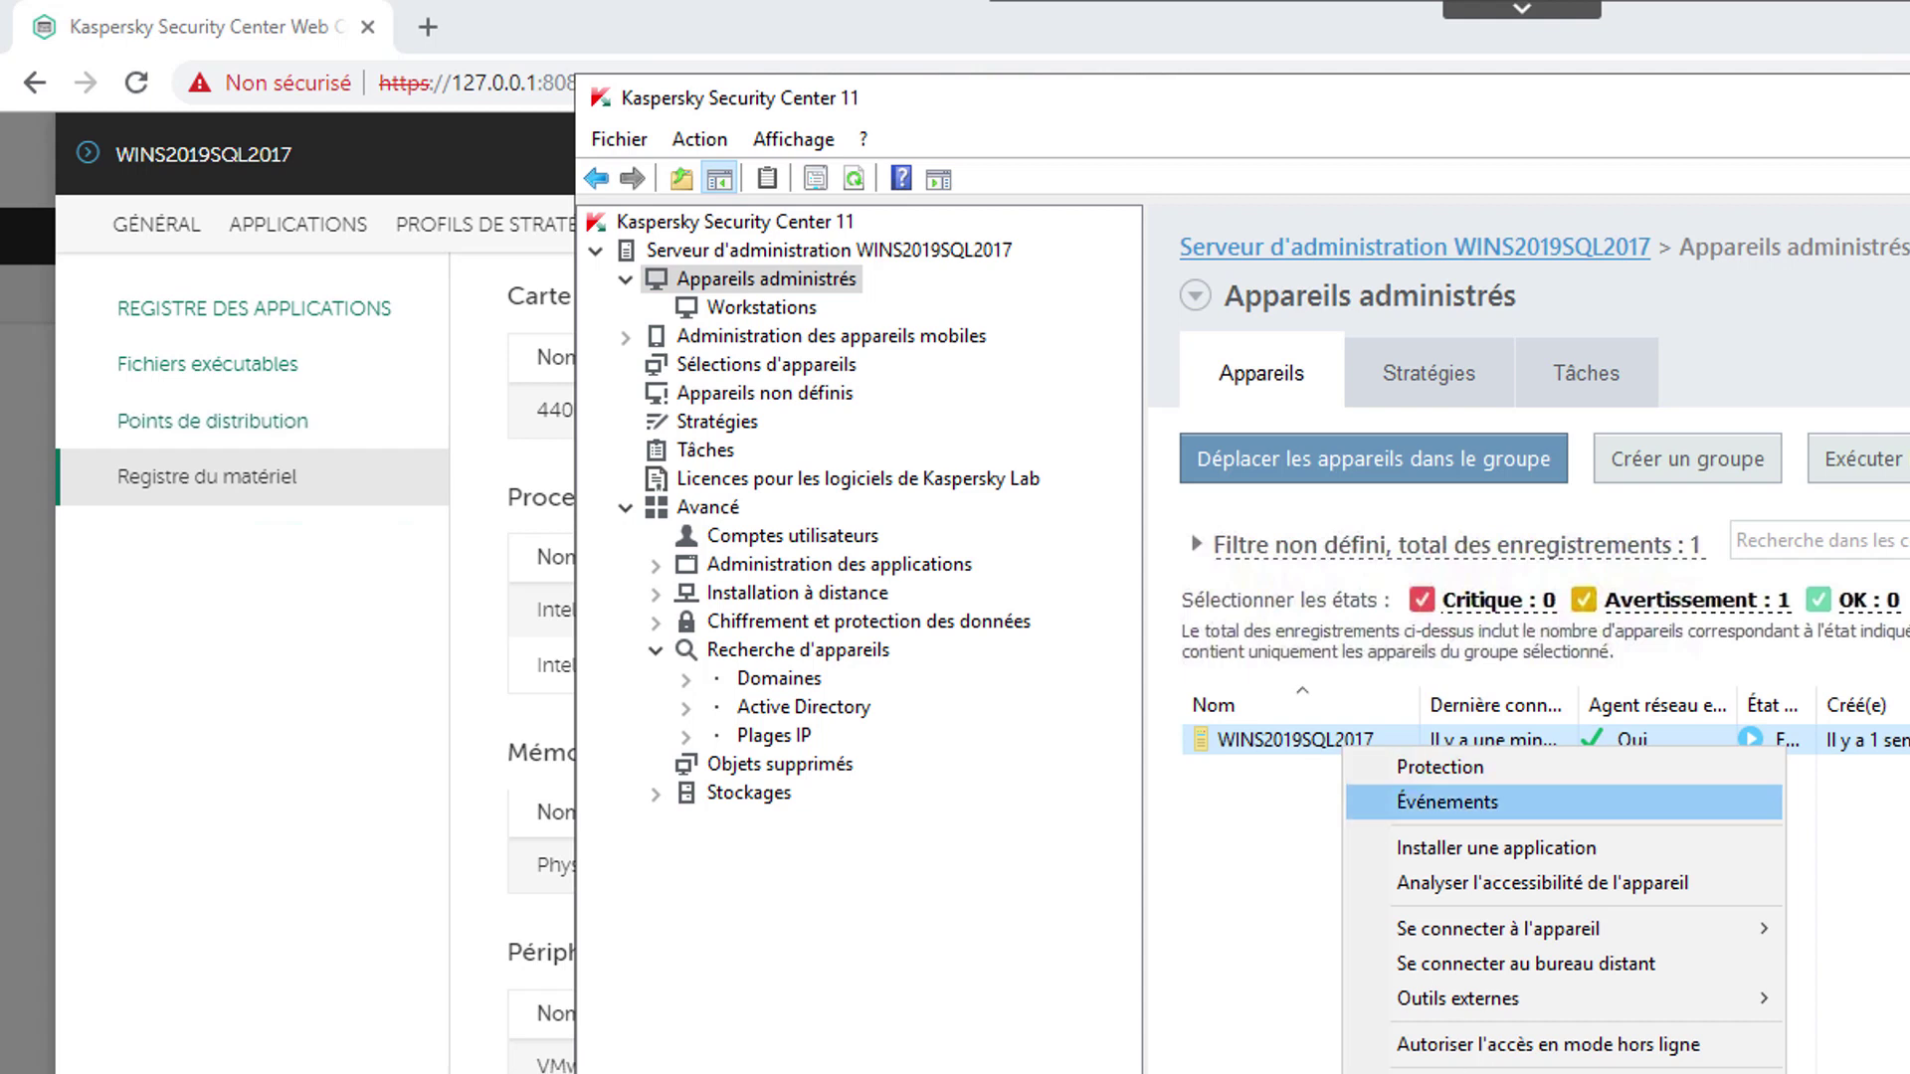
left_click(1393, 1062)
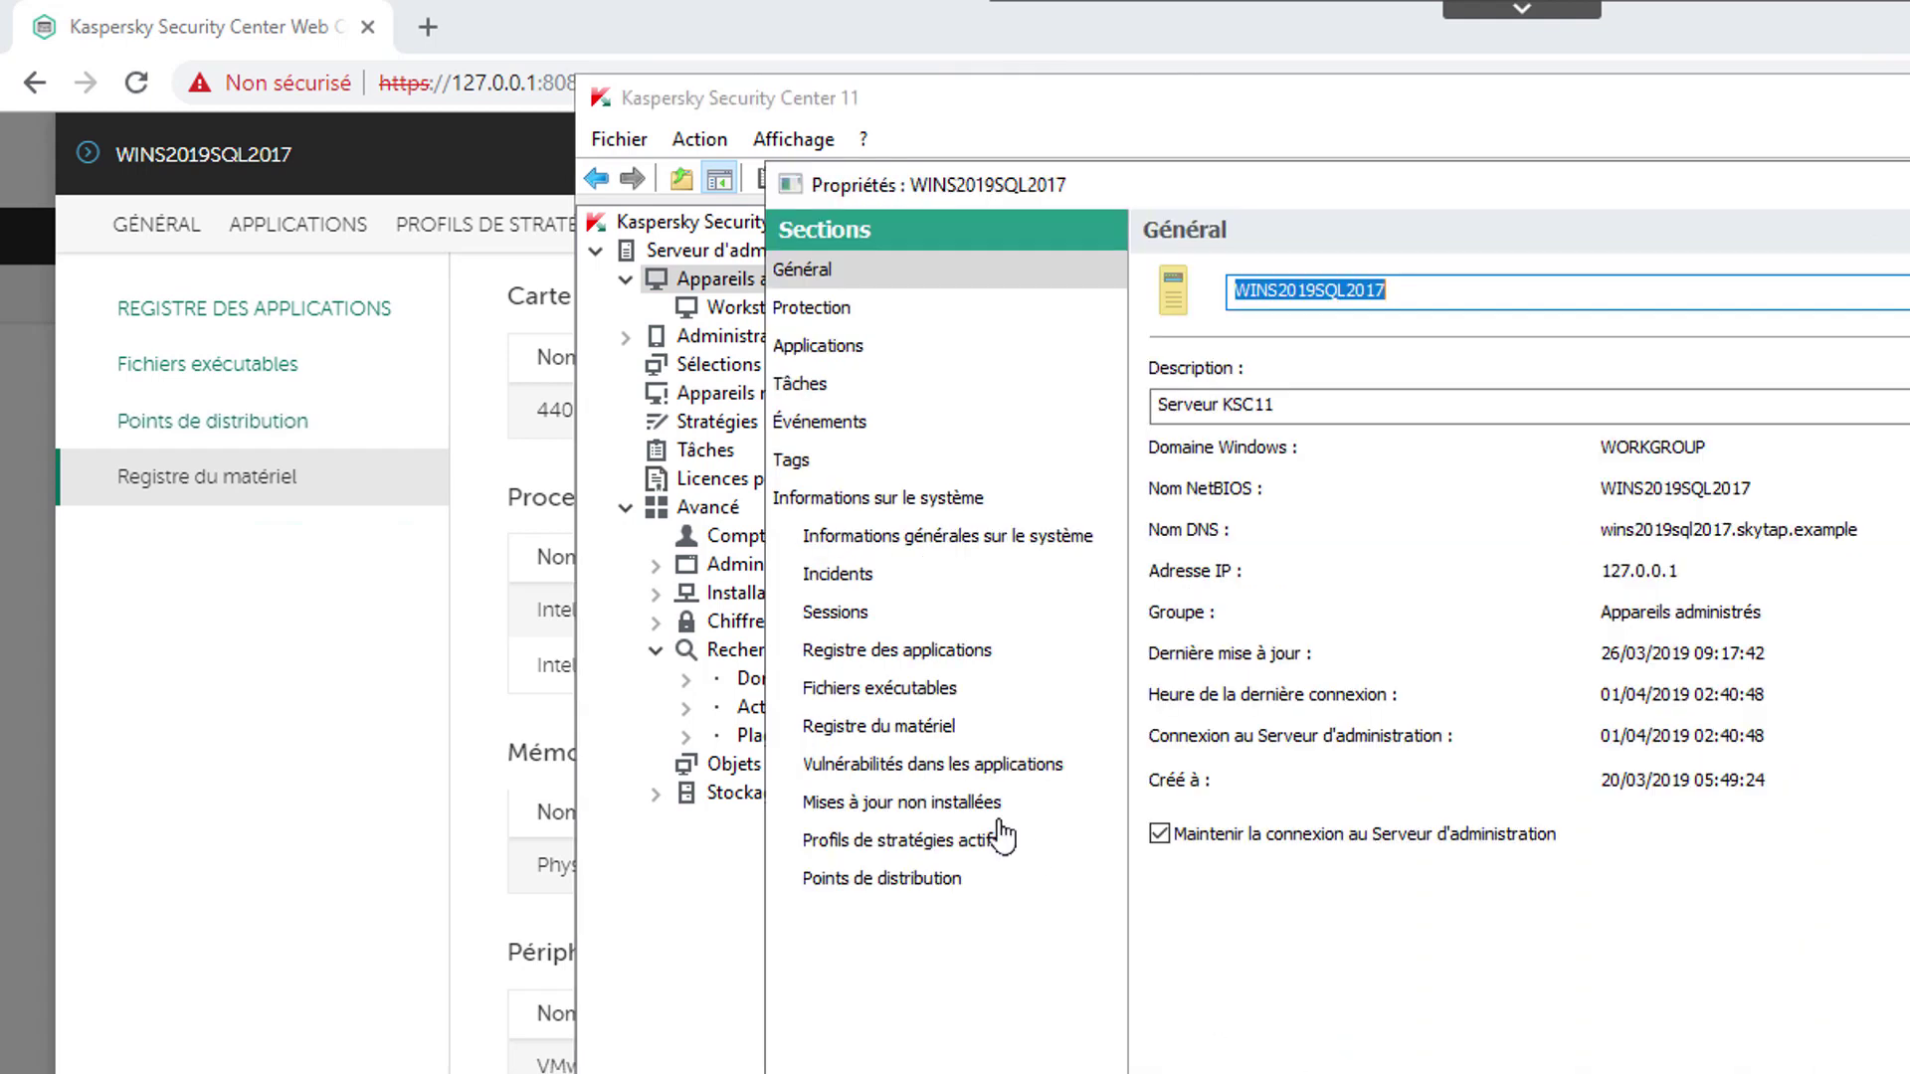
left_click(876, 726)
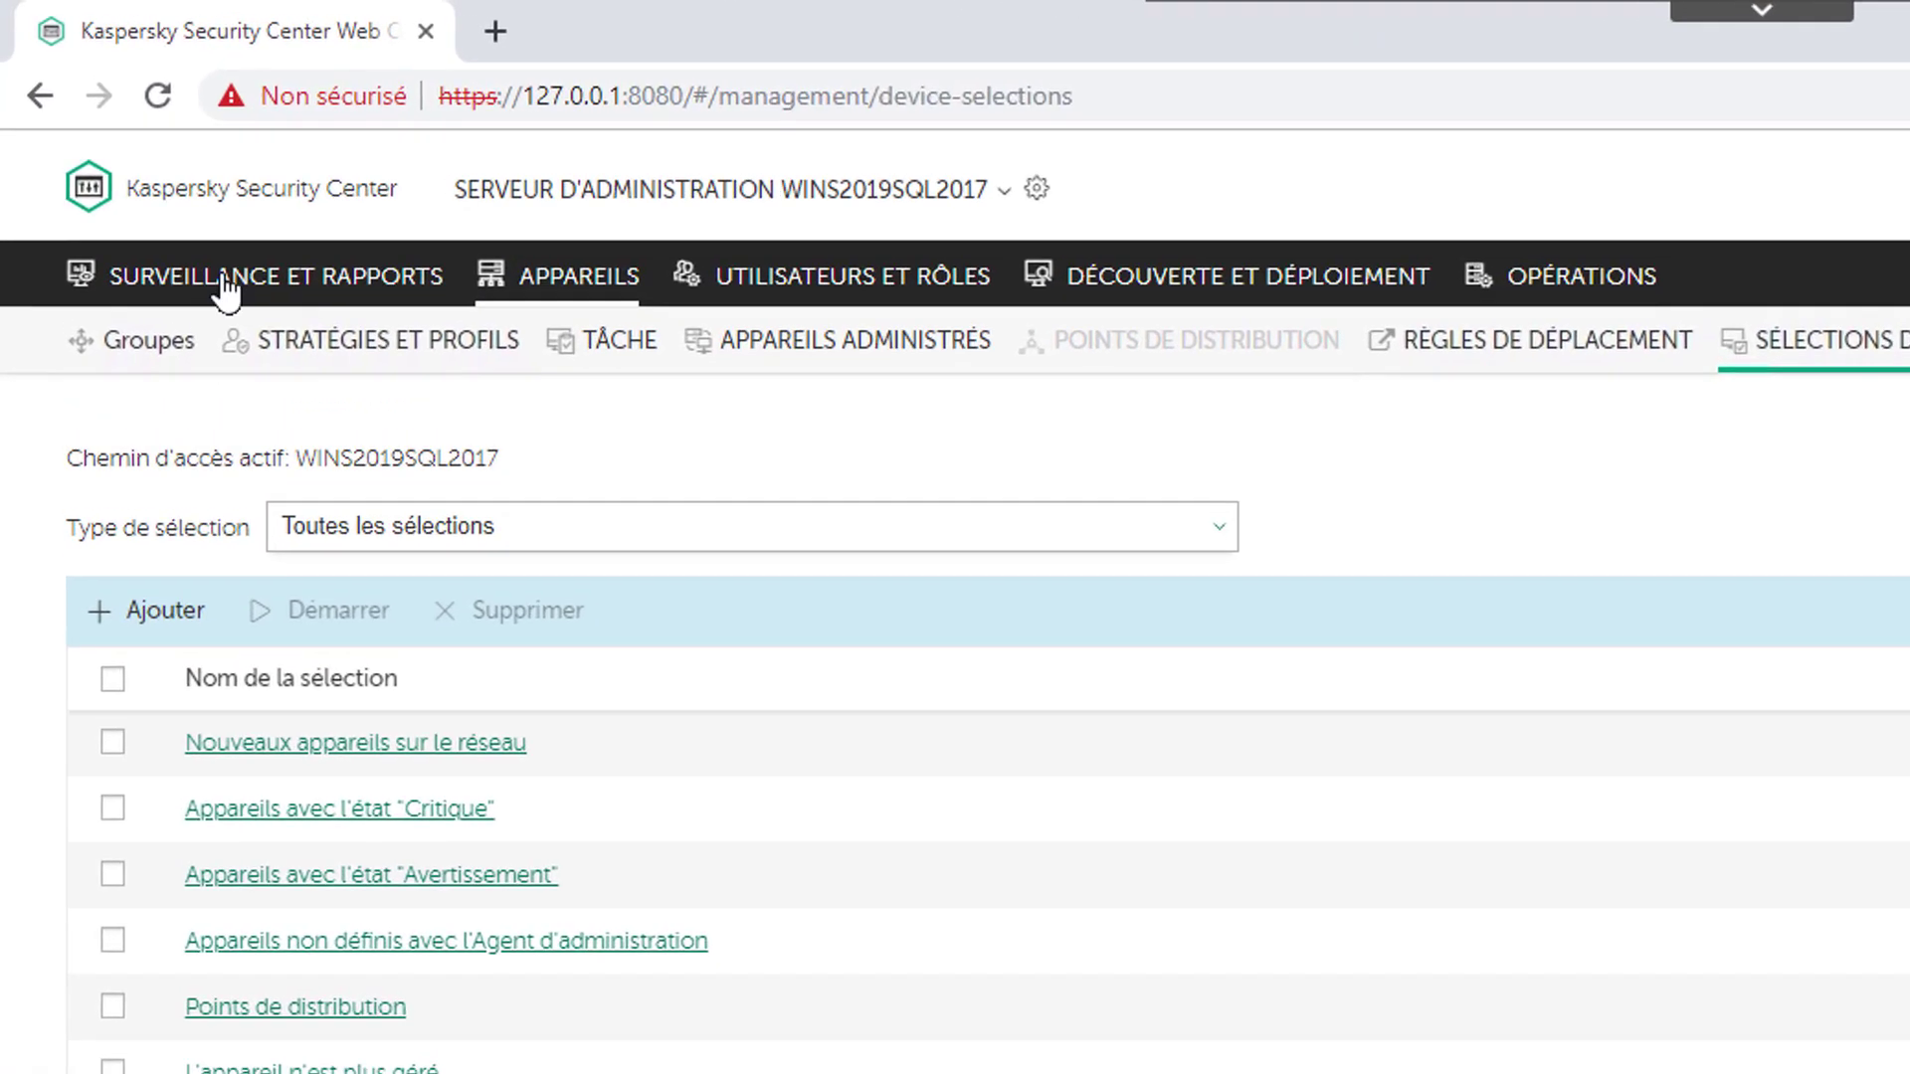
View the monitoring dashboard in the web console, and compare it with the Administration Server's statistics in the desktop console
left_click(227, 288)
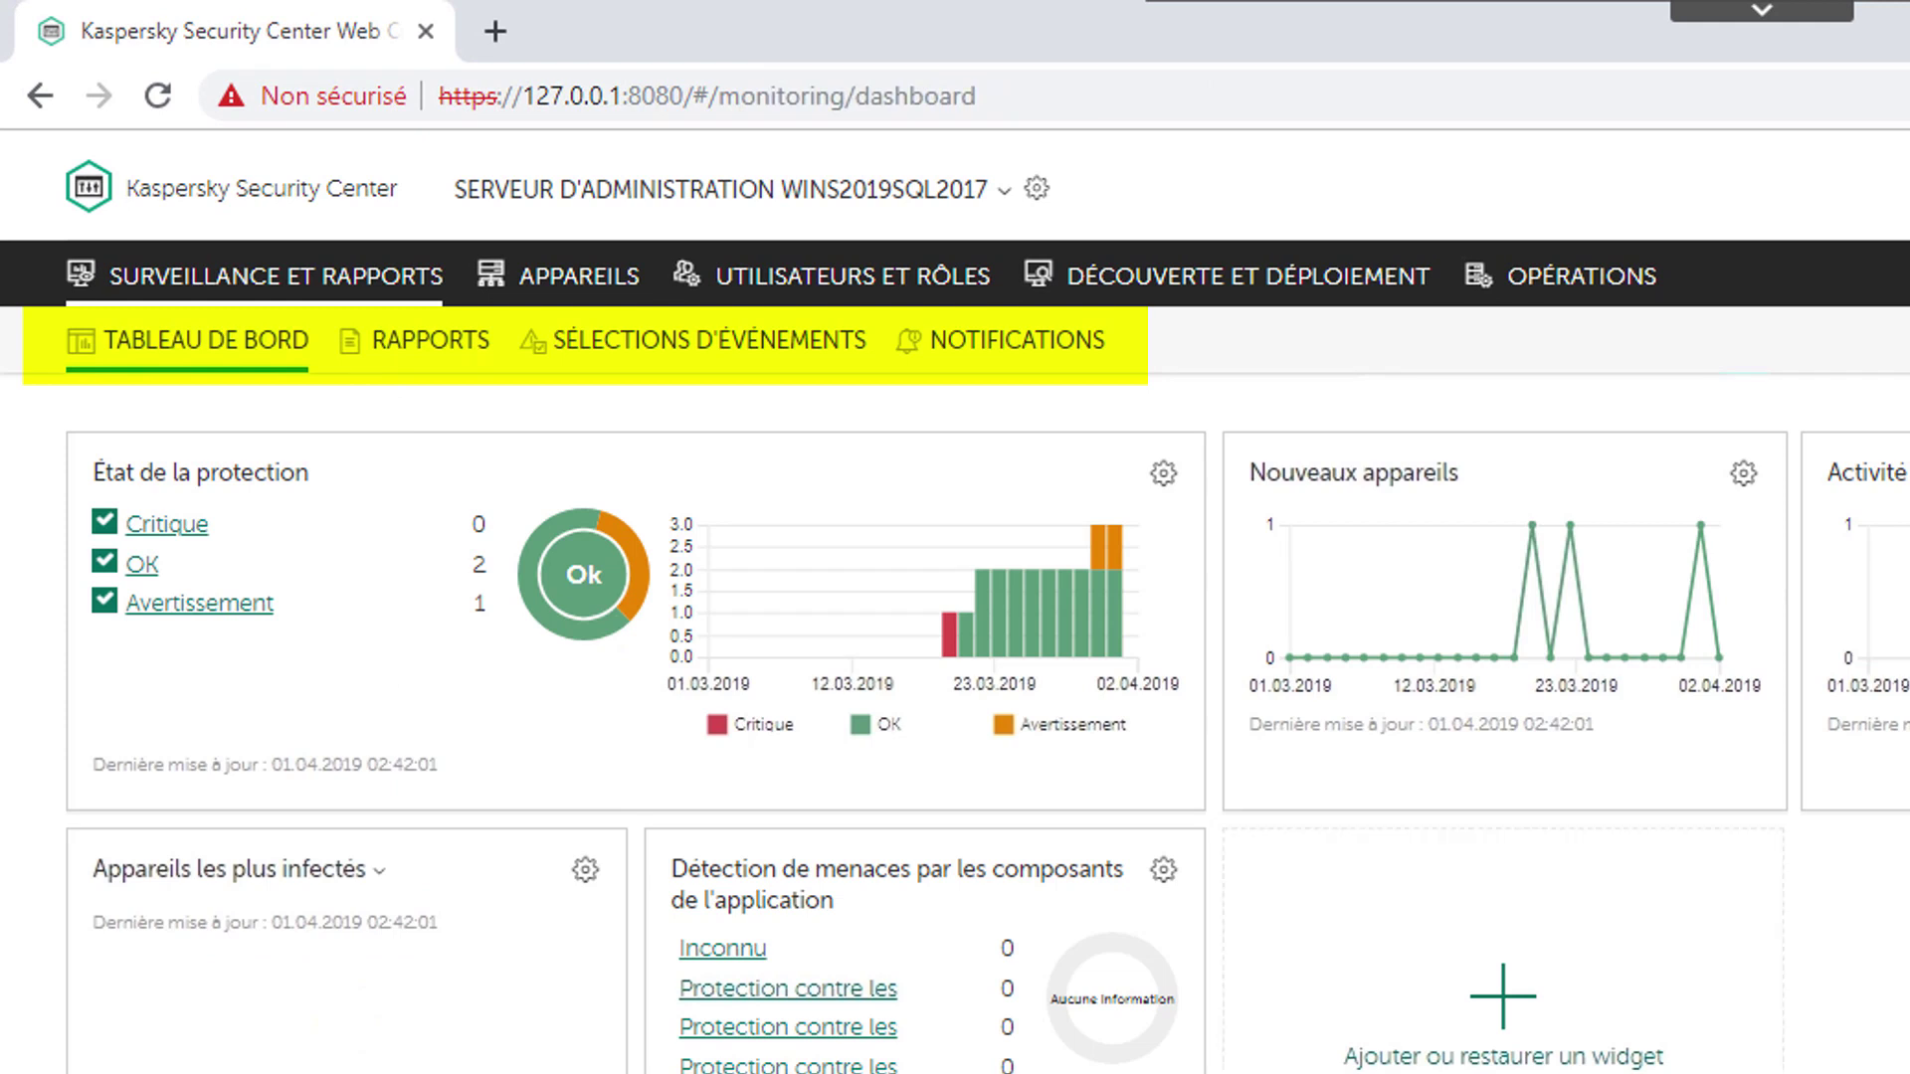
key("alt+Tab")
left_click(845, 291)
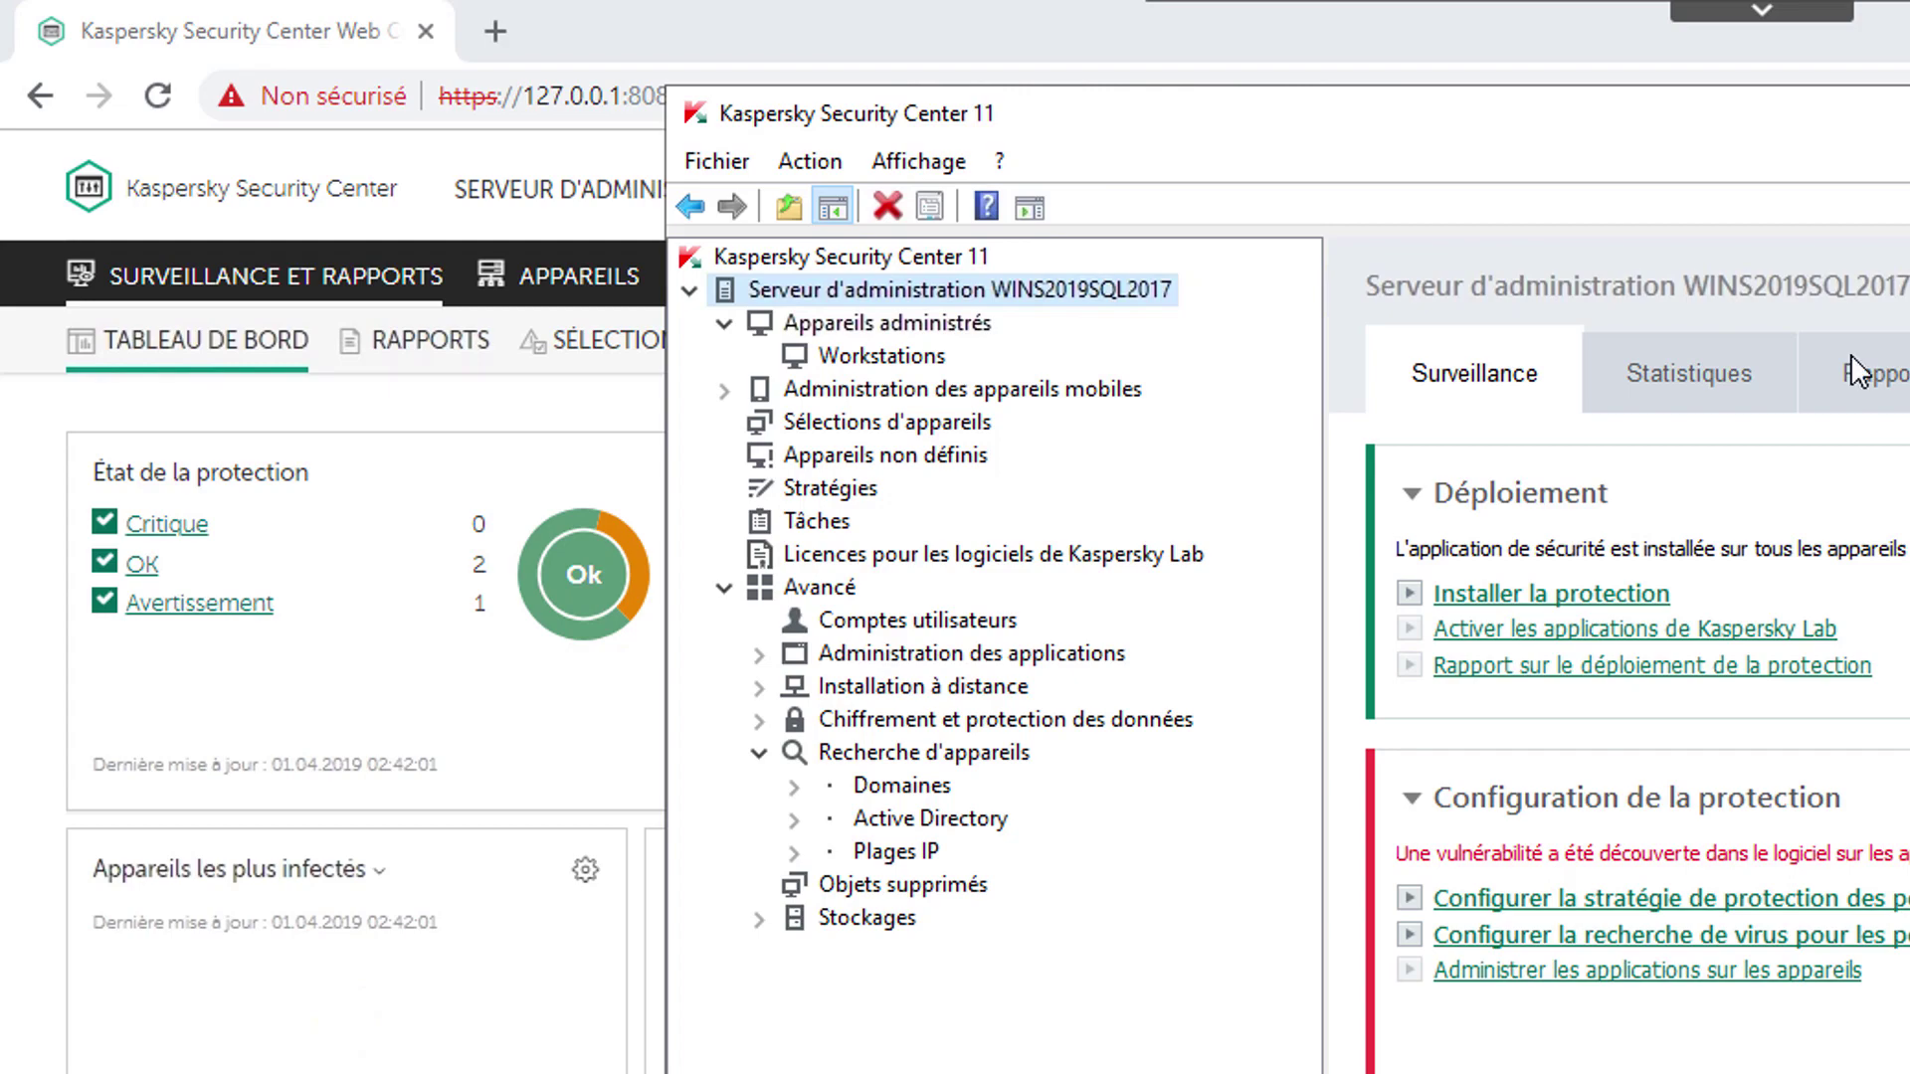
left_click(1705, 368)
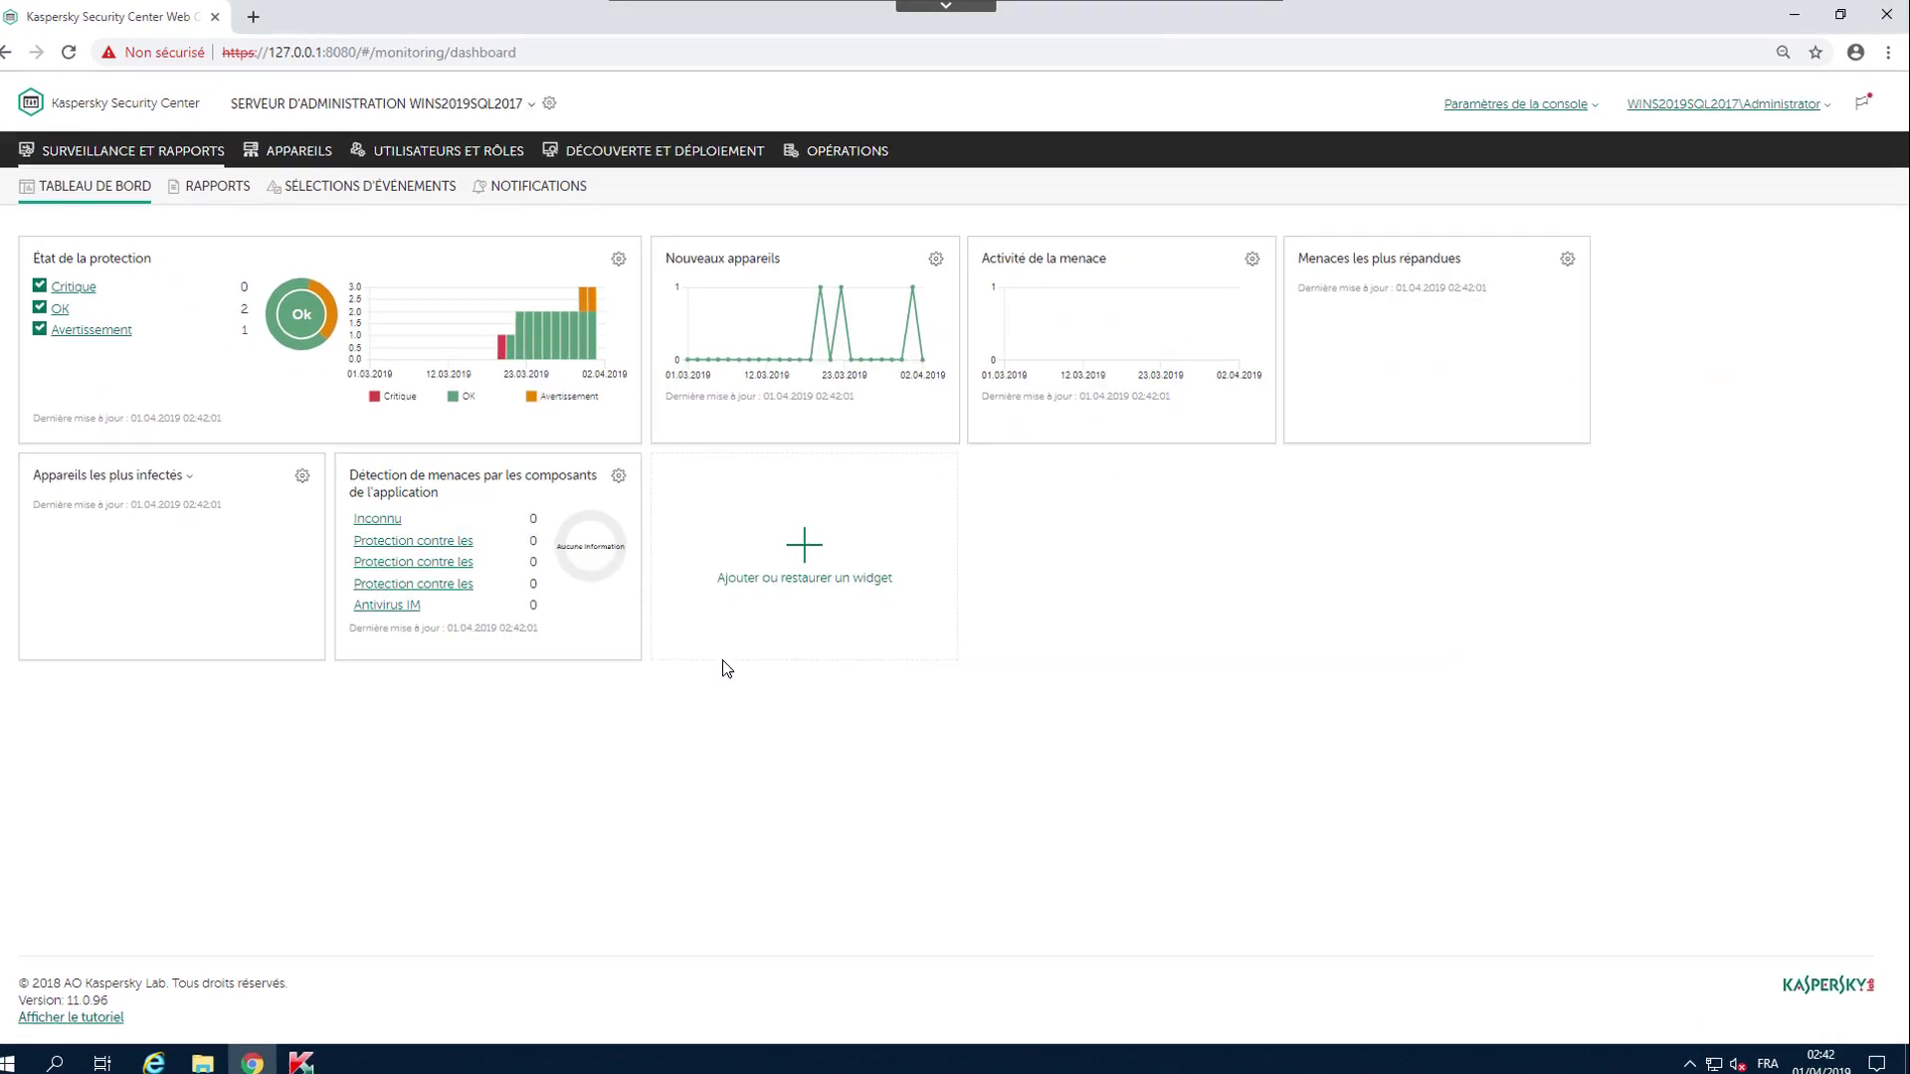
Add the Utilisation des clés widget from the Autres category to the monitoring dashboard
left_click(841, 721)
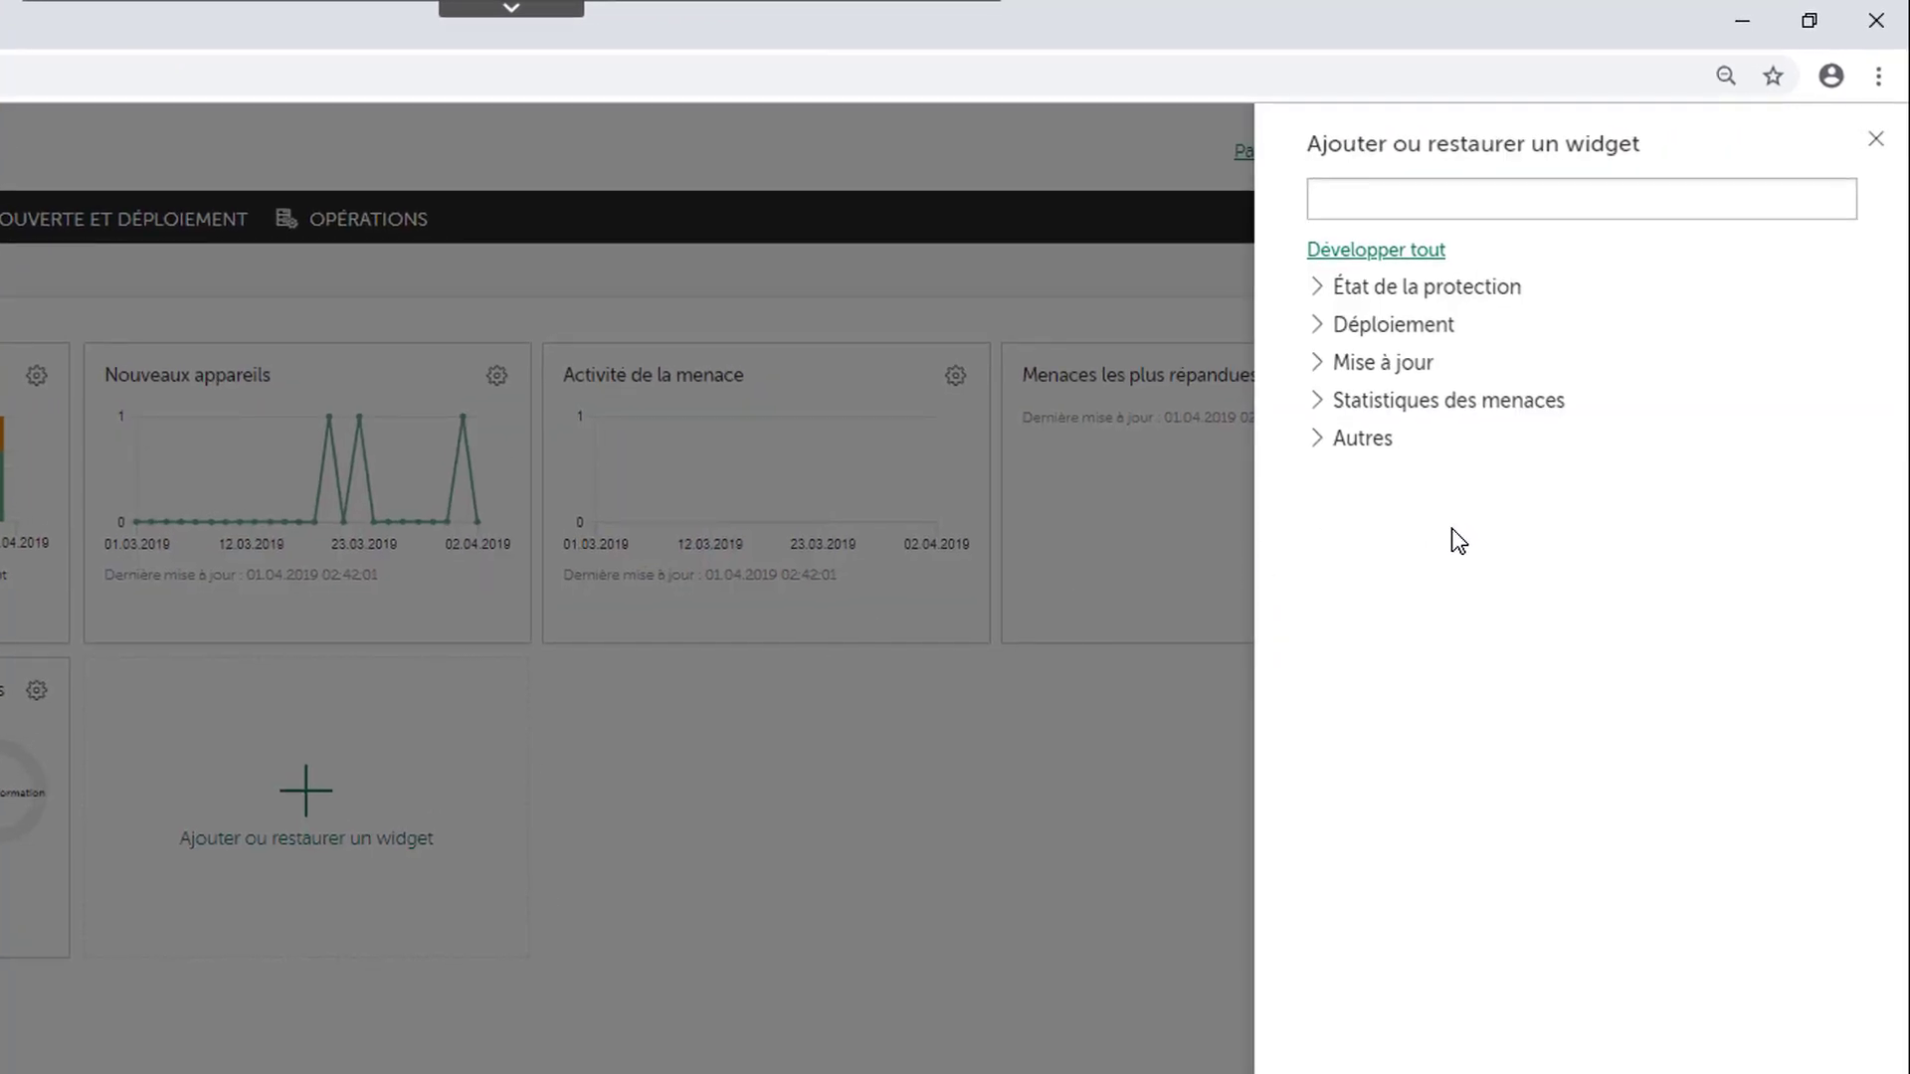
left_click(1319, 450)
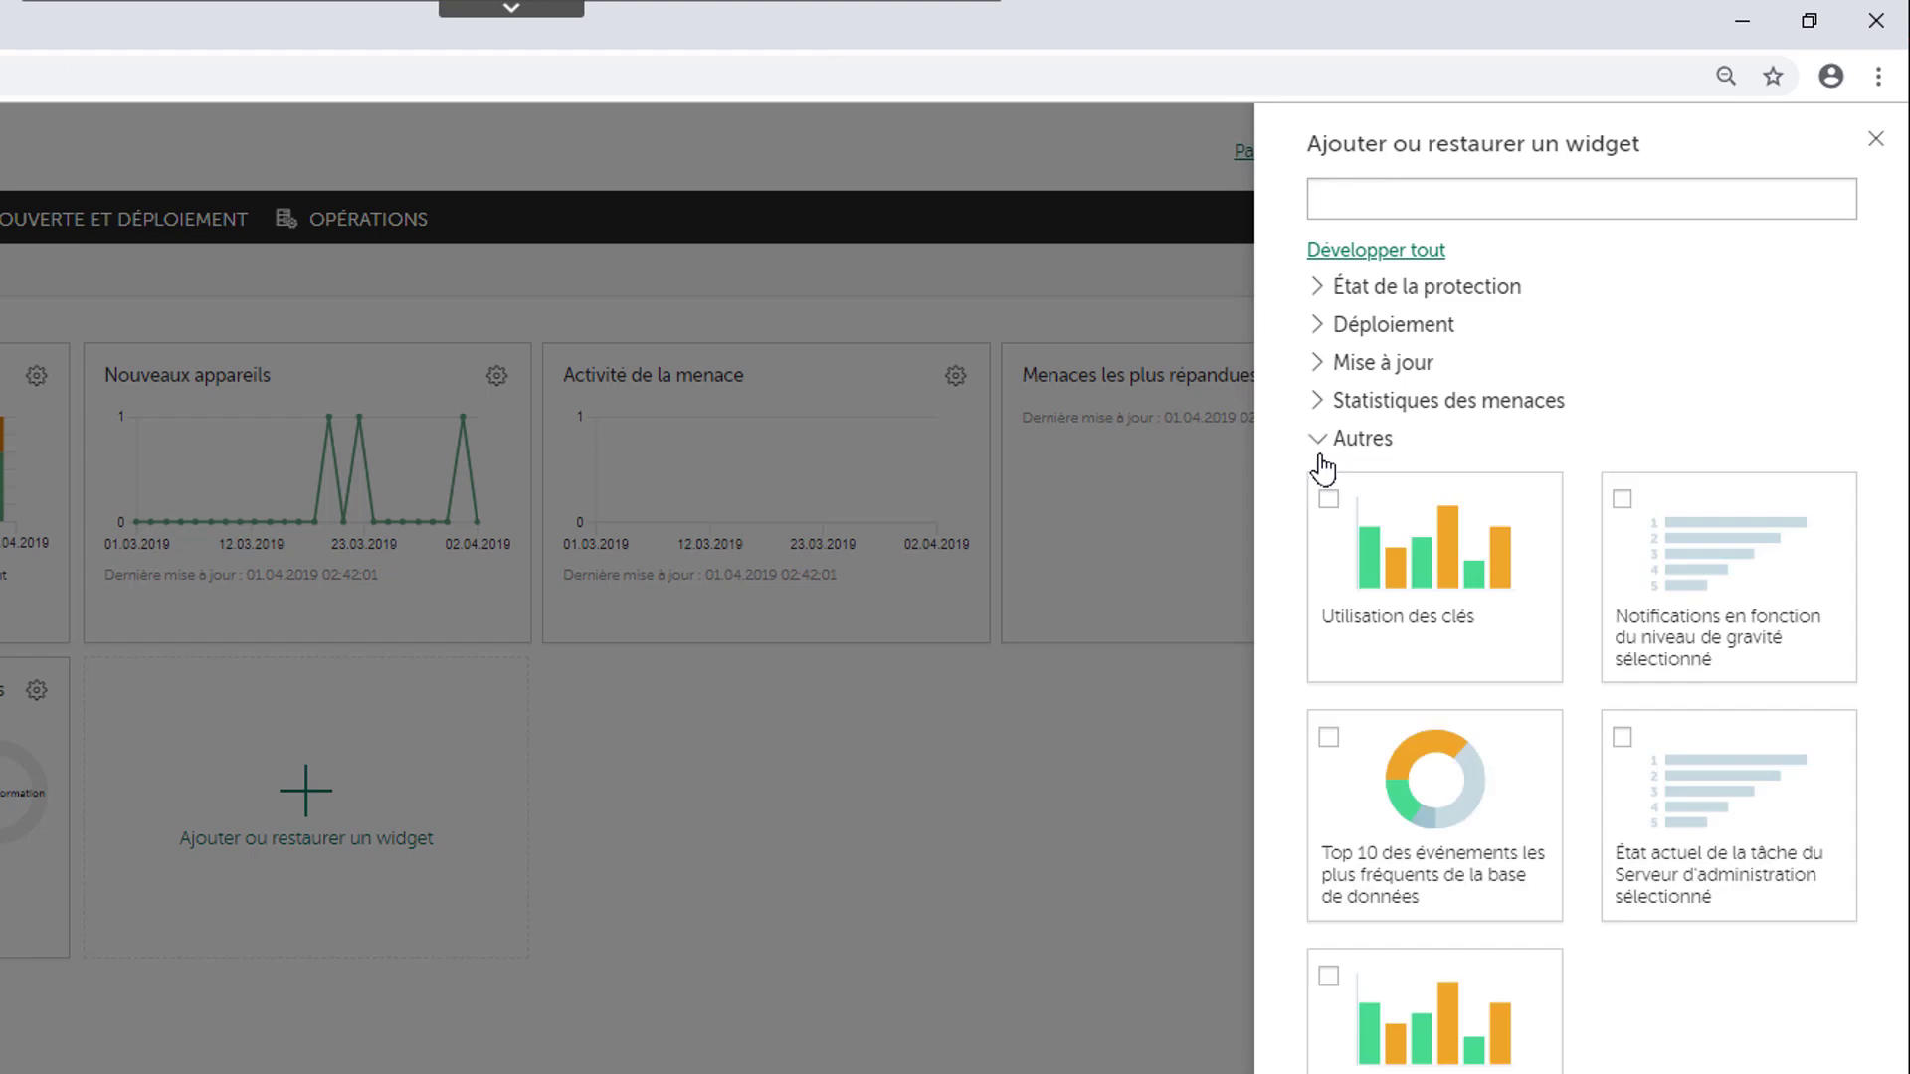
left_click(1450, 542)
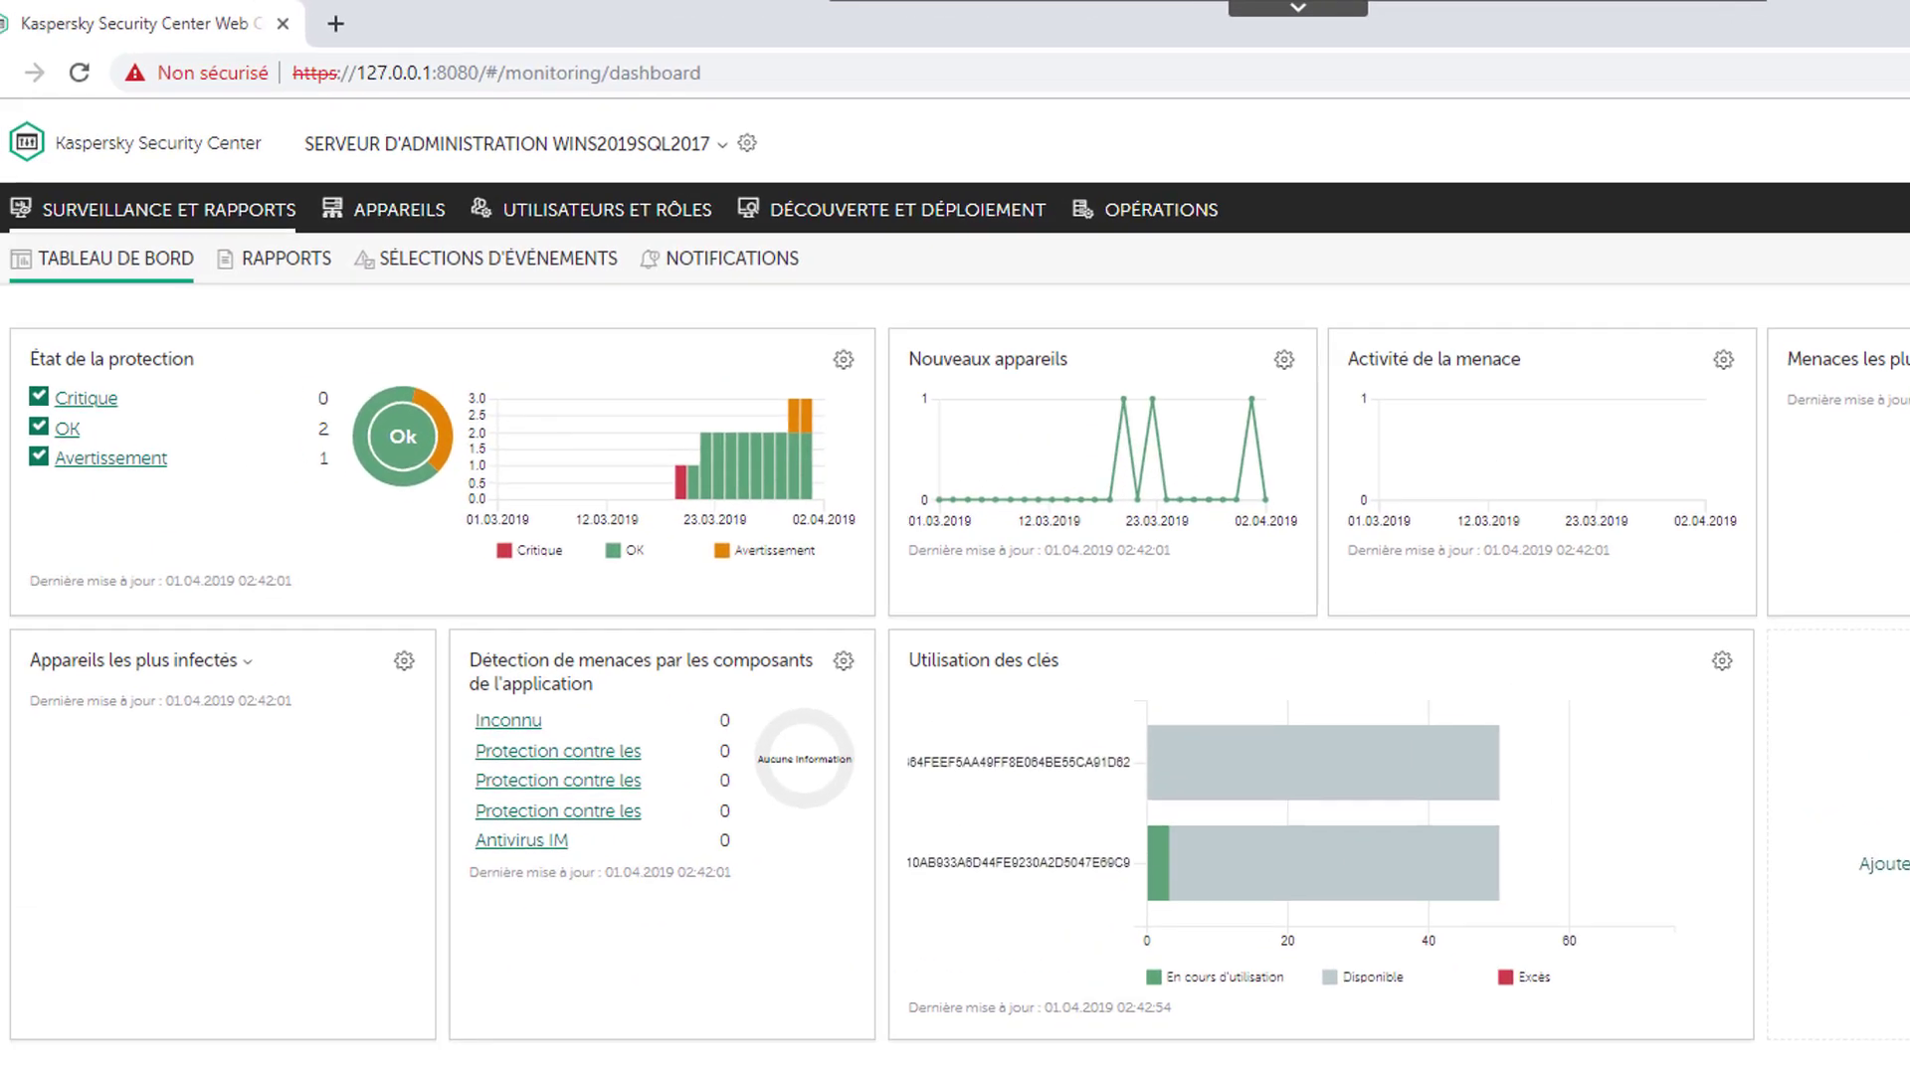
Start a report delivery task for the protection status and error reports, and add the Rapport sur les menaces and Rapport sur les appareils les plus infectés templates
left_click(303, 279)
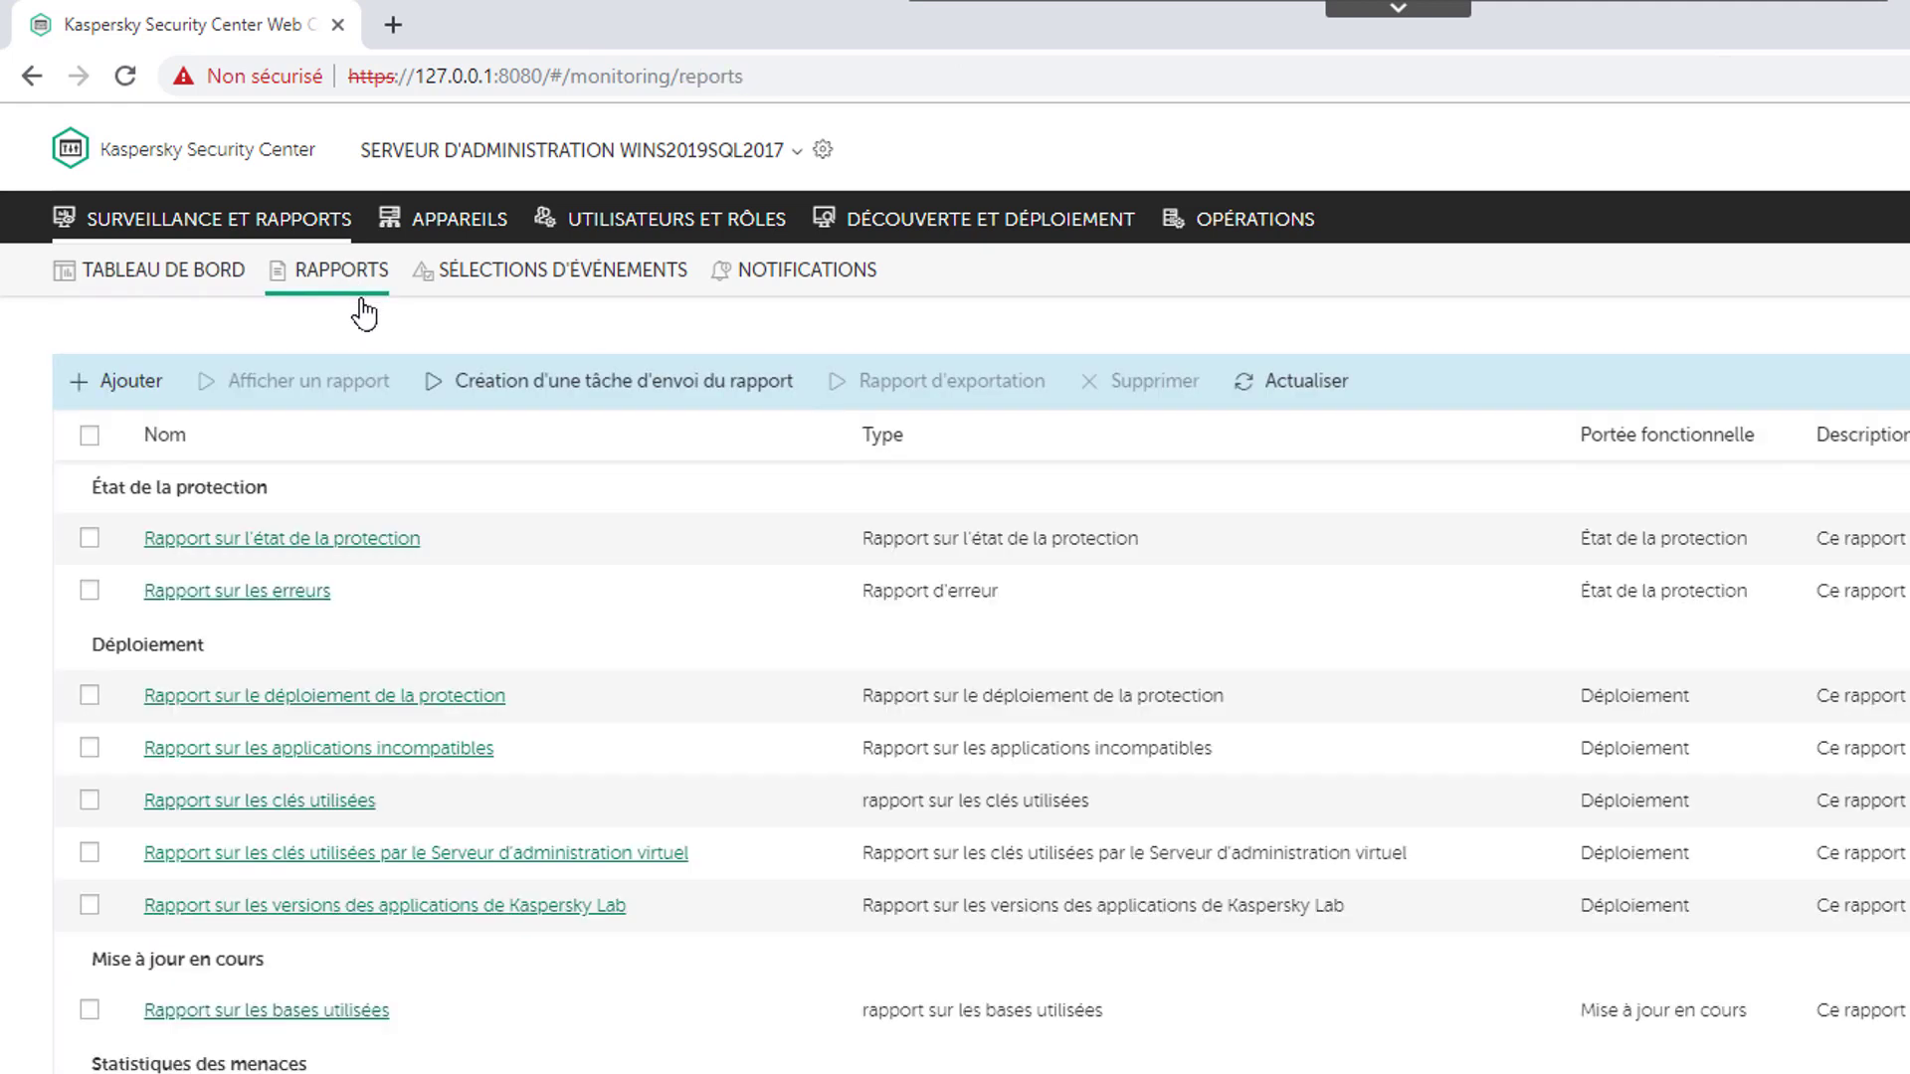
left_click(90, 537)
left_click(89, 591)
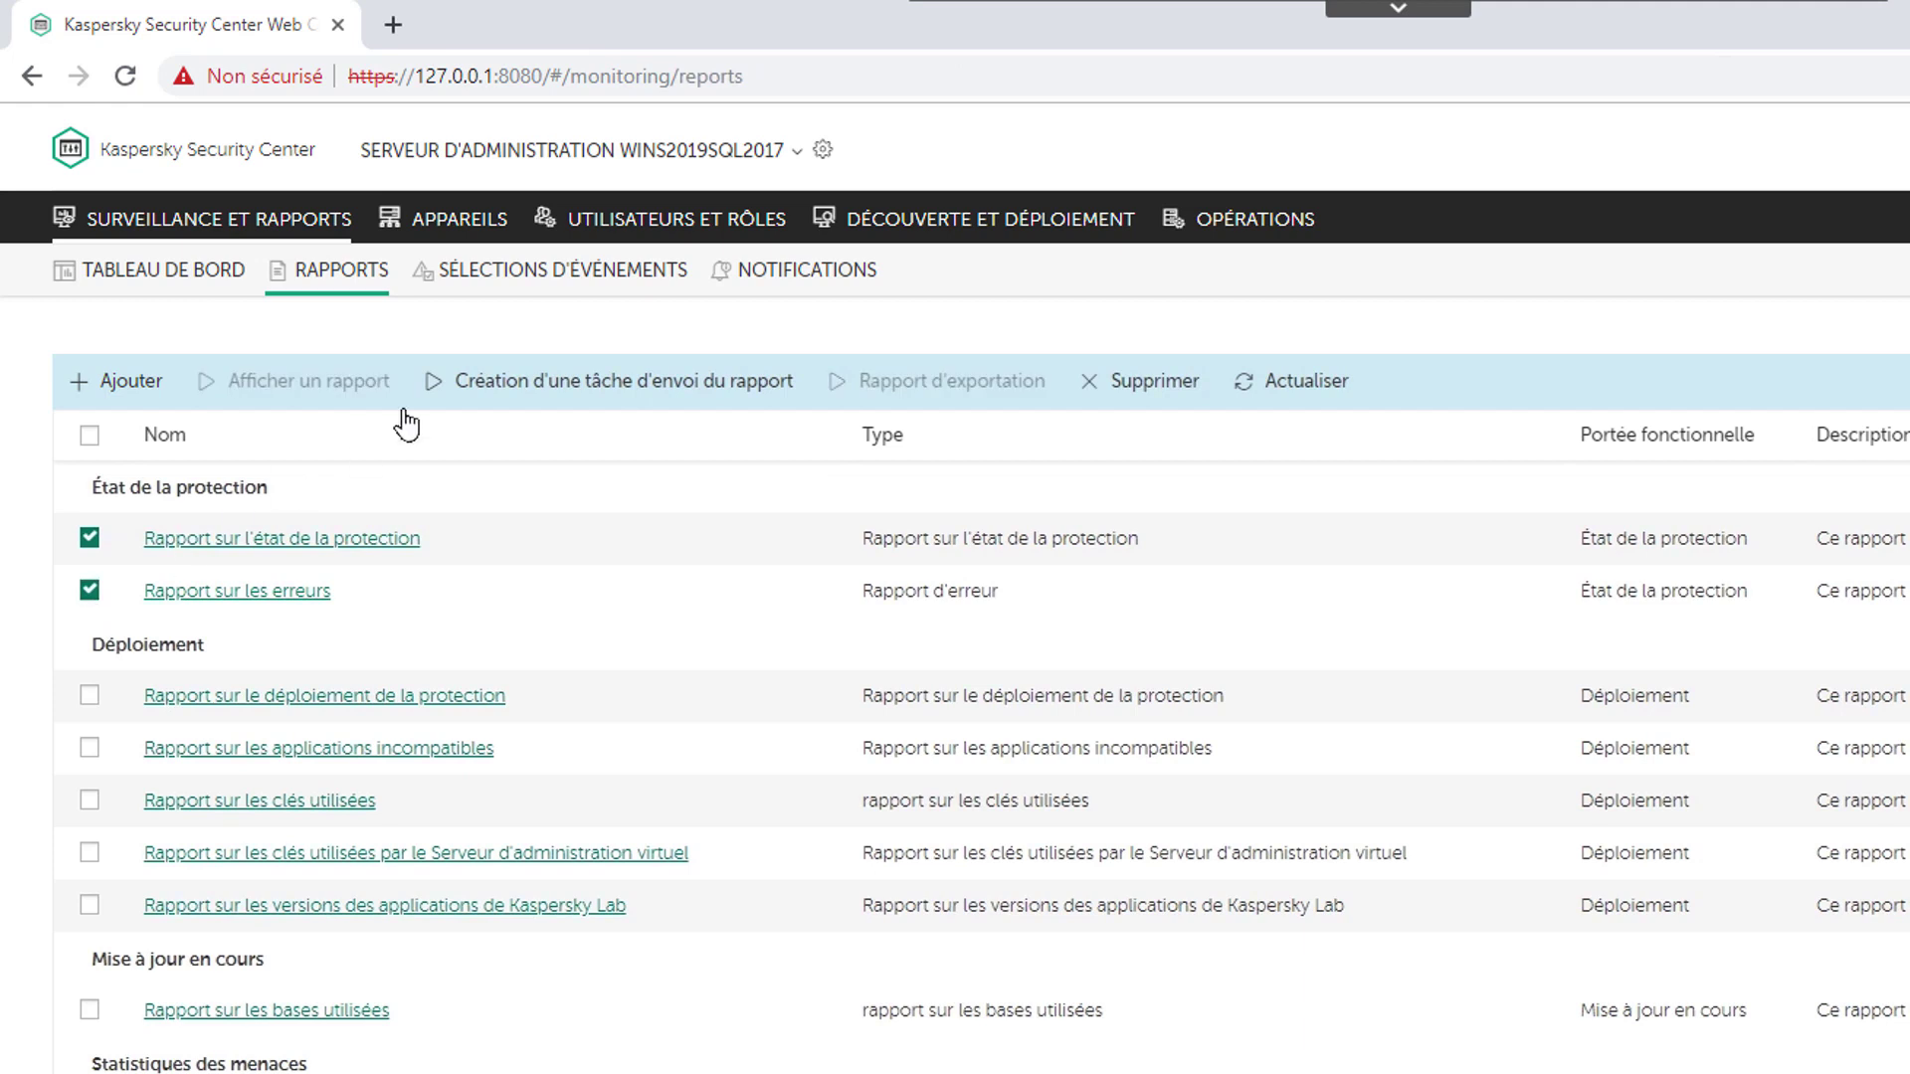
left_click(617, 388)
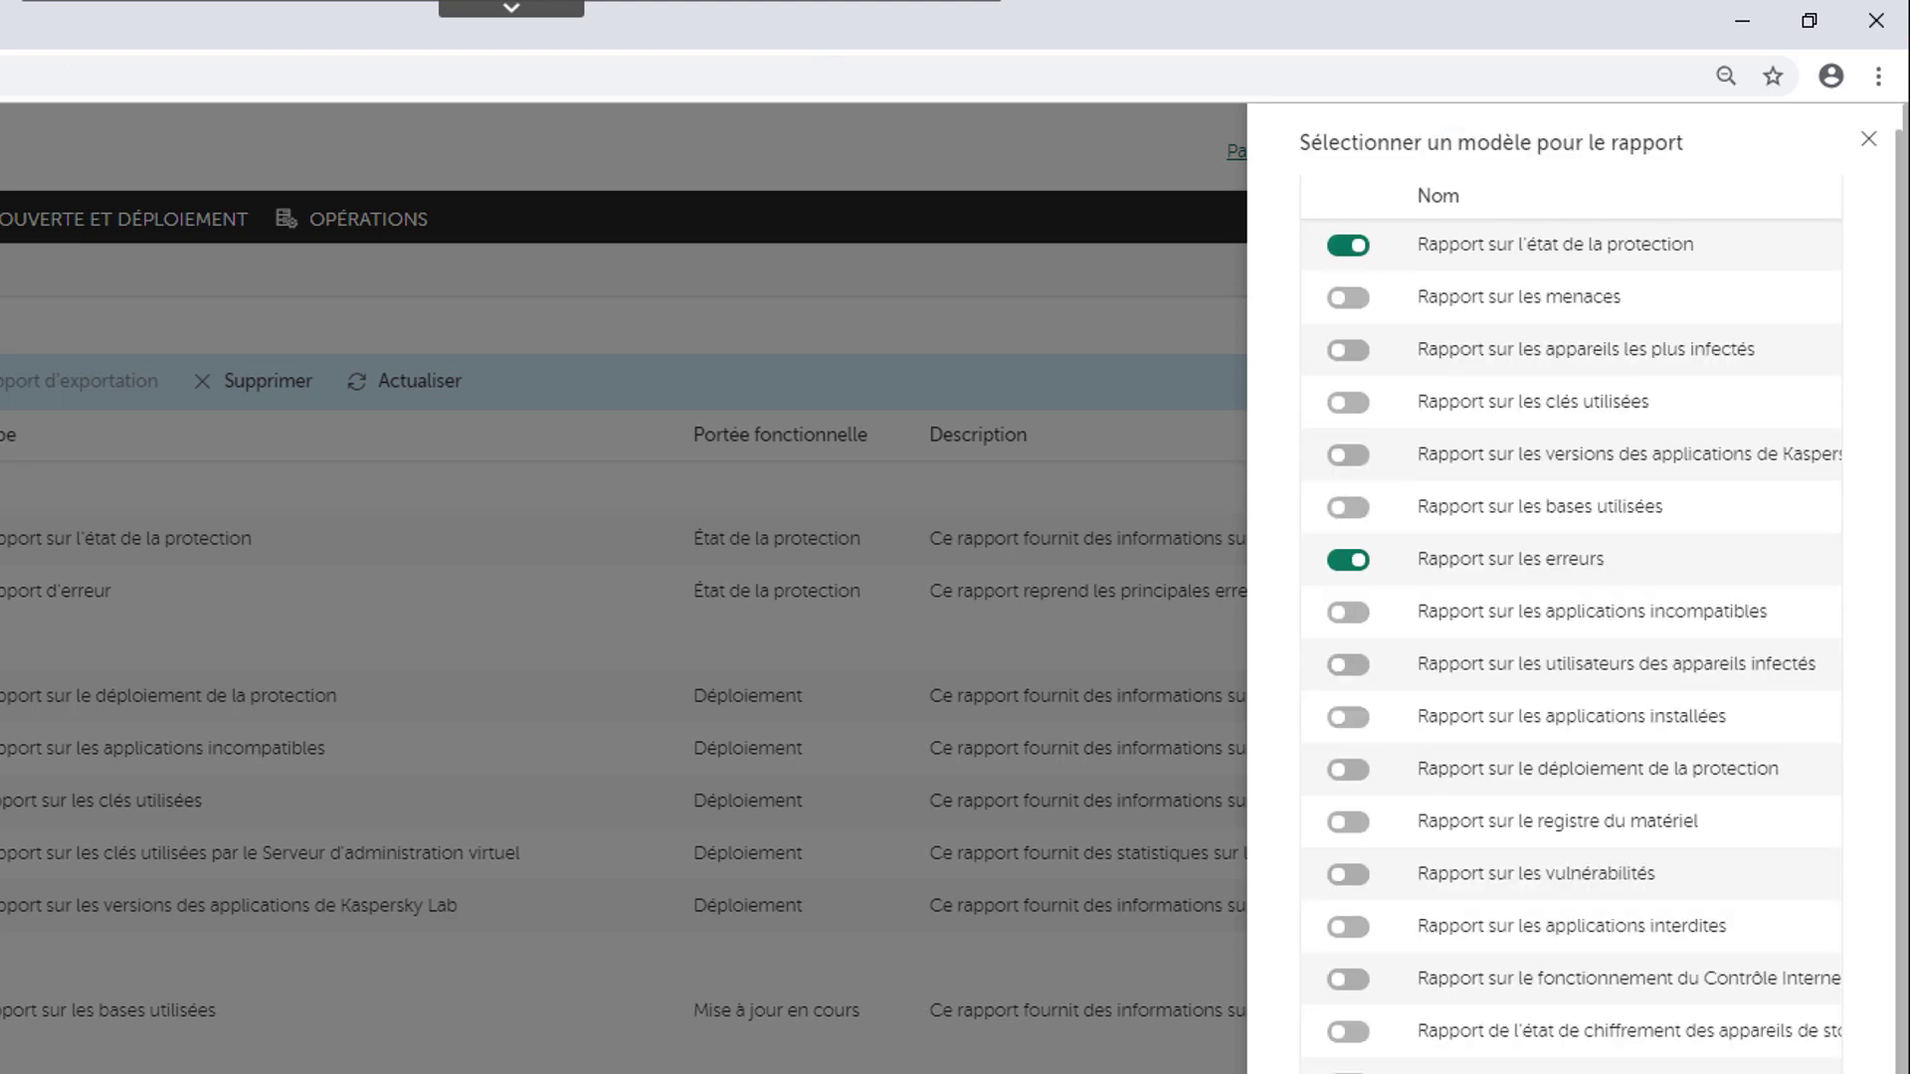
left_click(1351, 301)
left_click(1351, 348)
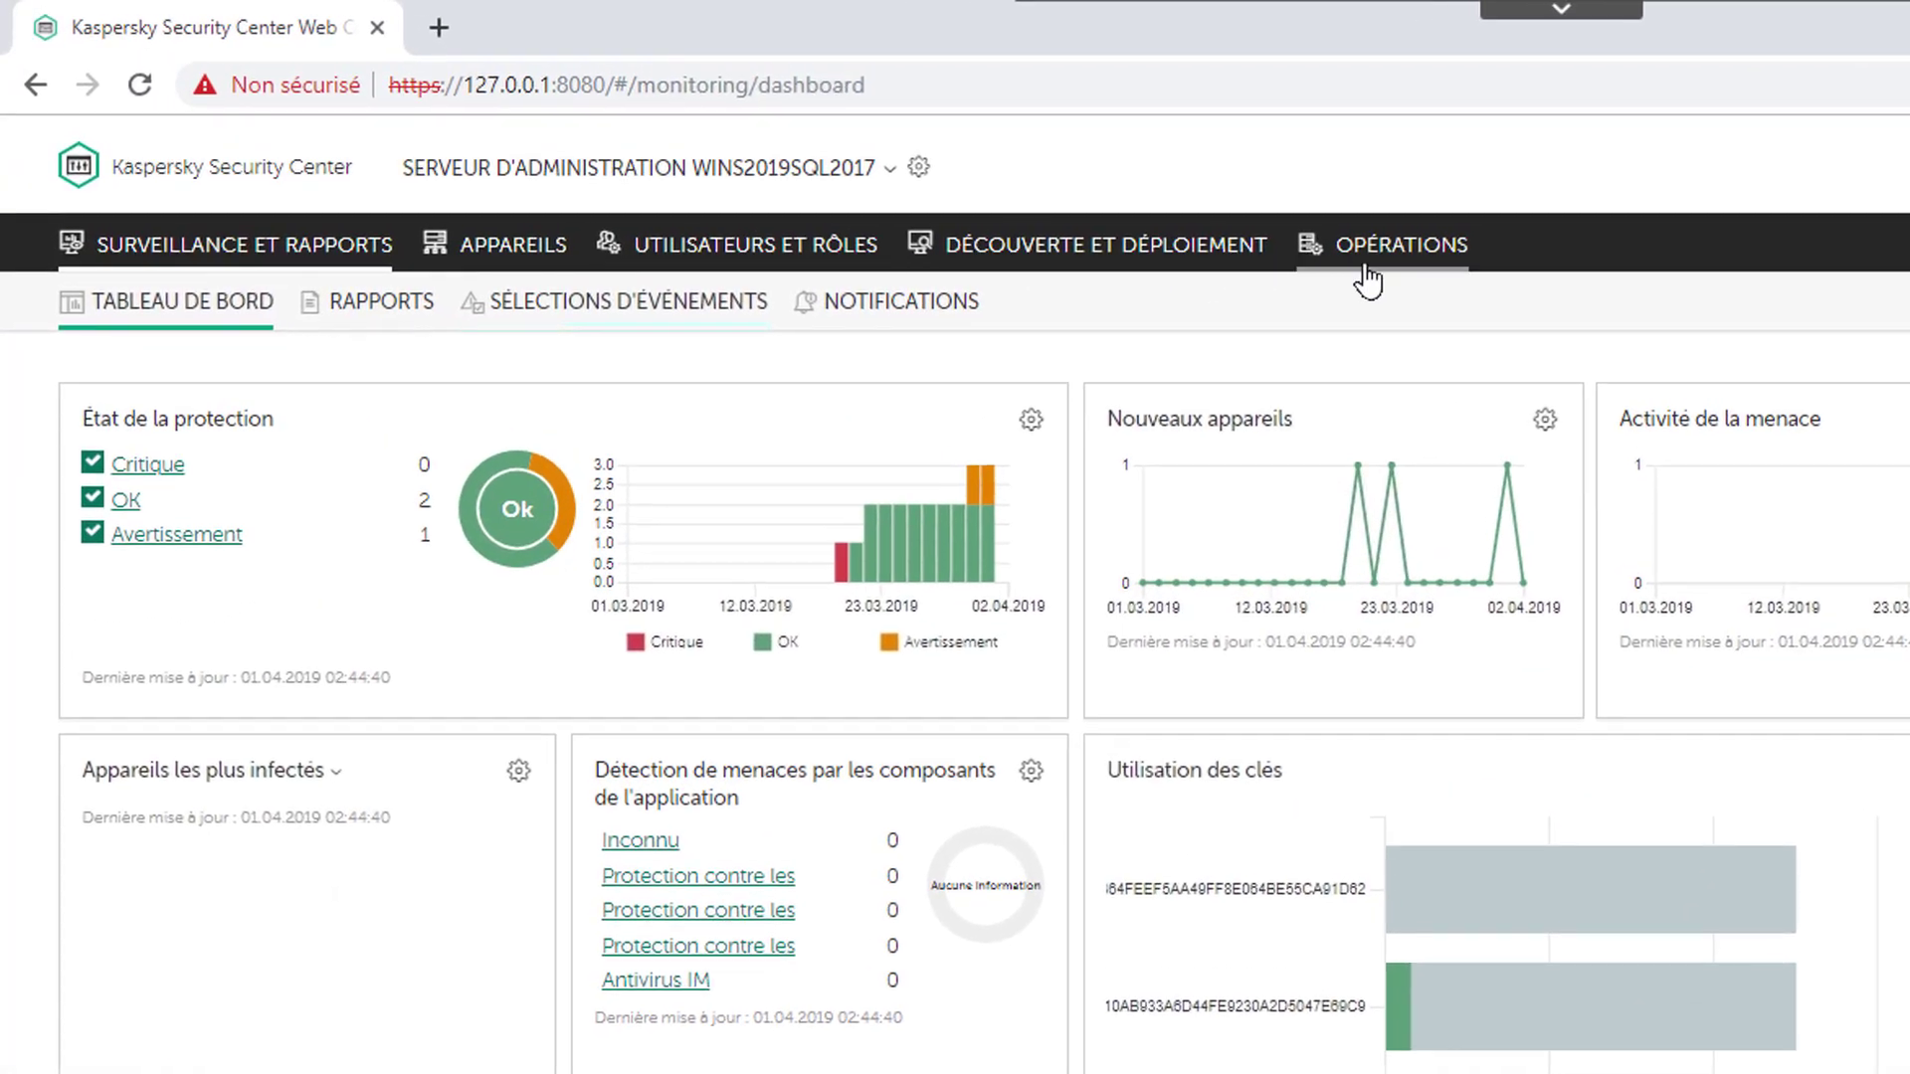
View the licence list in the operations section, and look over the options for third-party applications and storages
left_click(1365, 266)
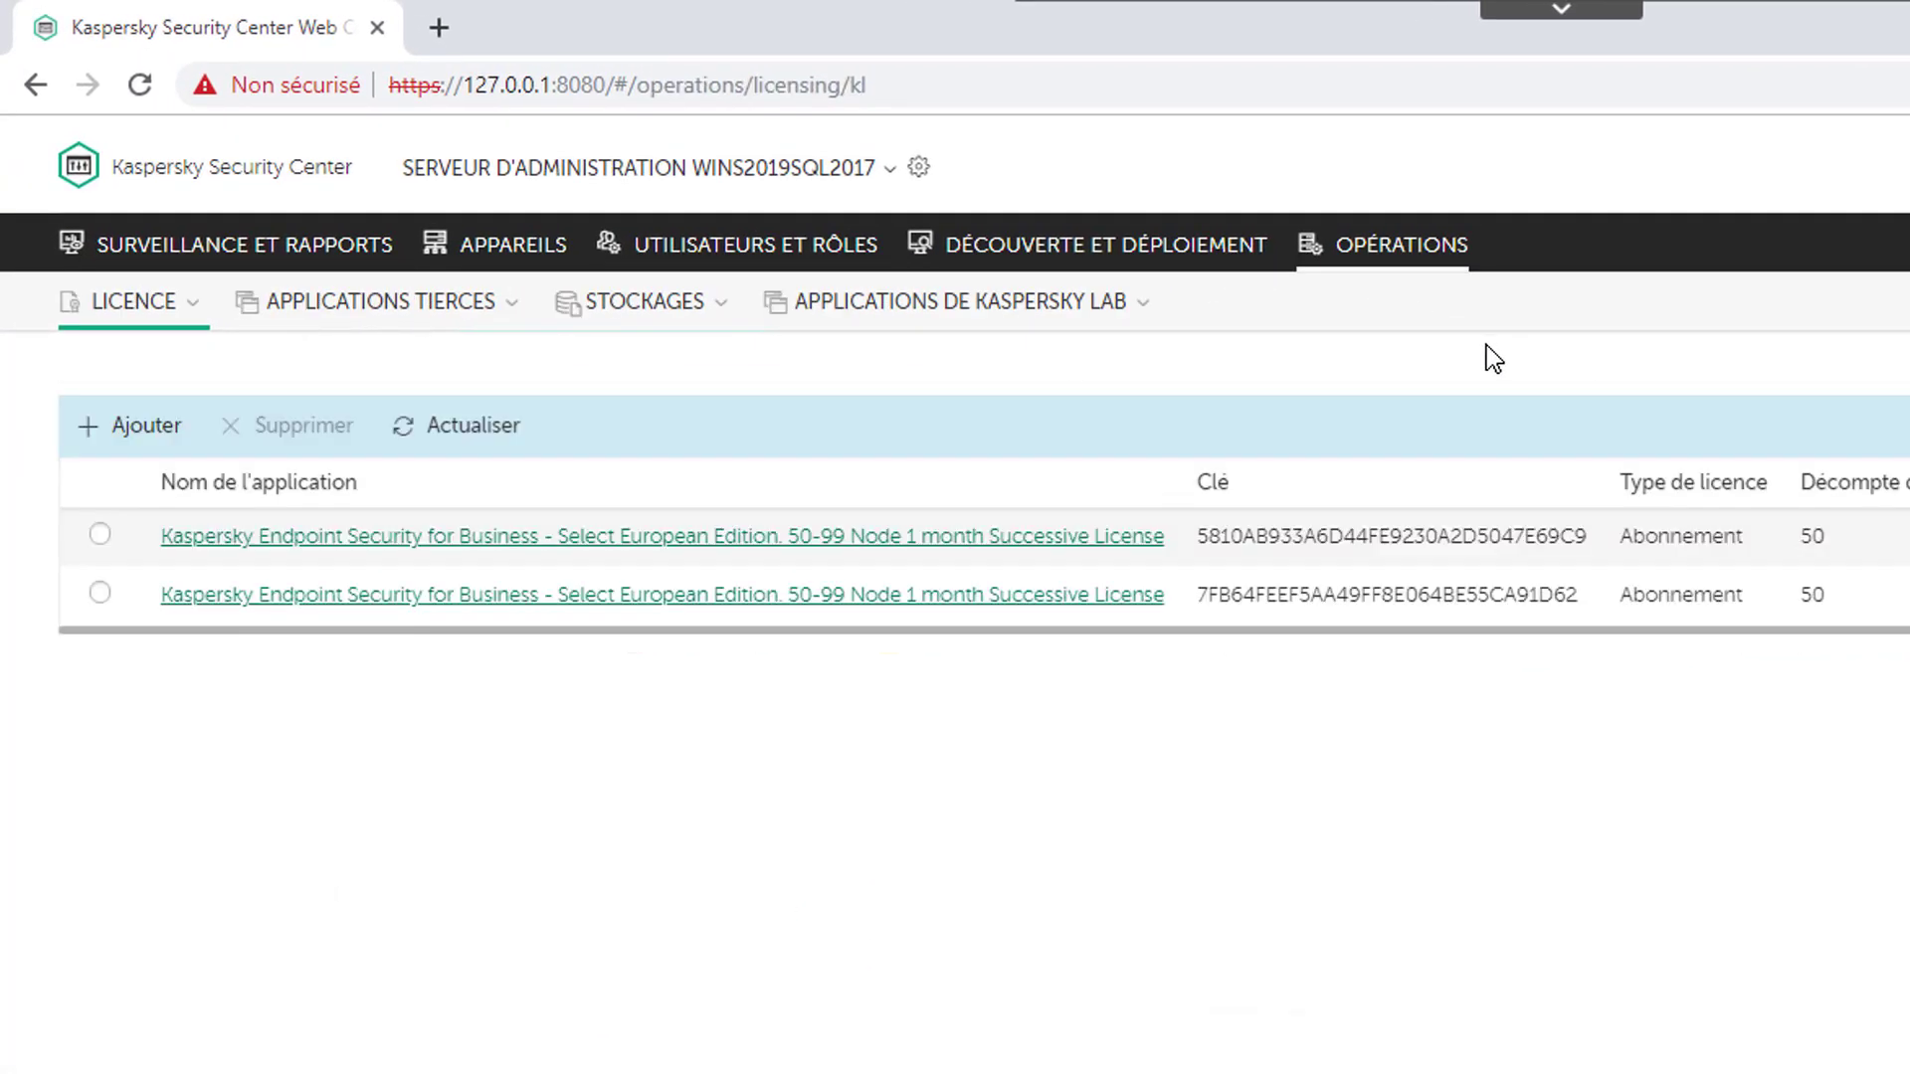
left_click(377, 304)
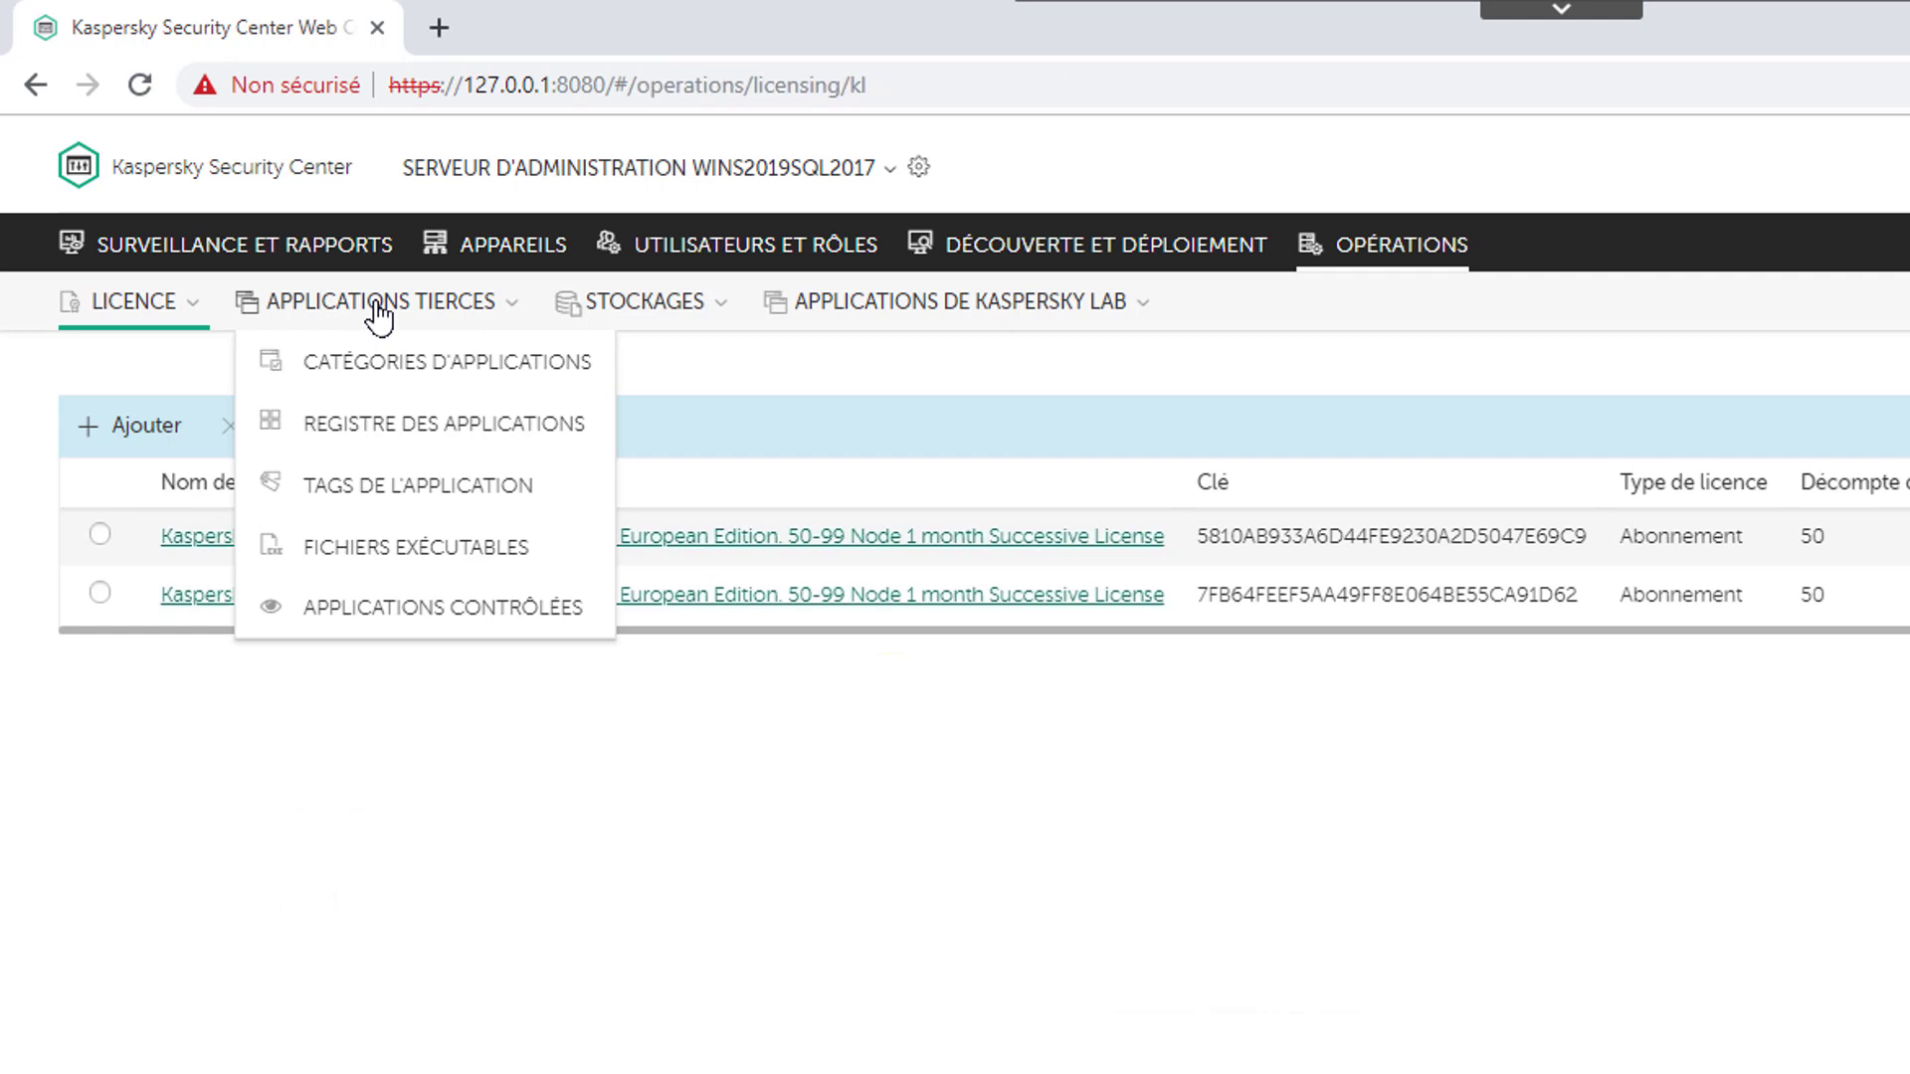
left_click(647, 302)
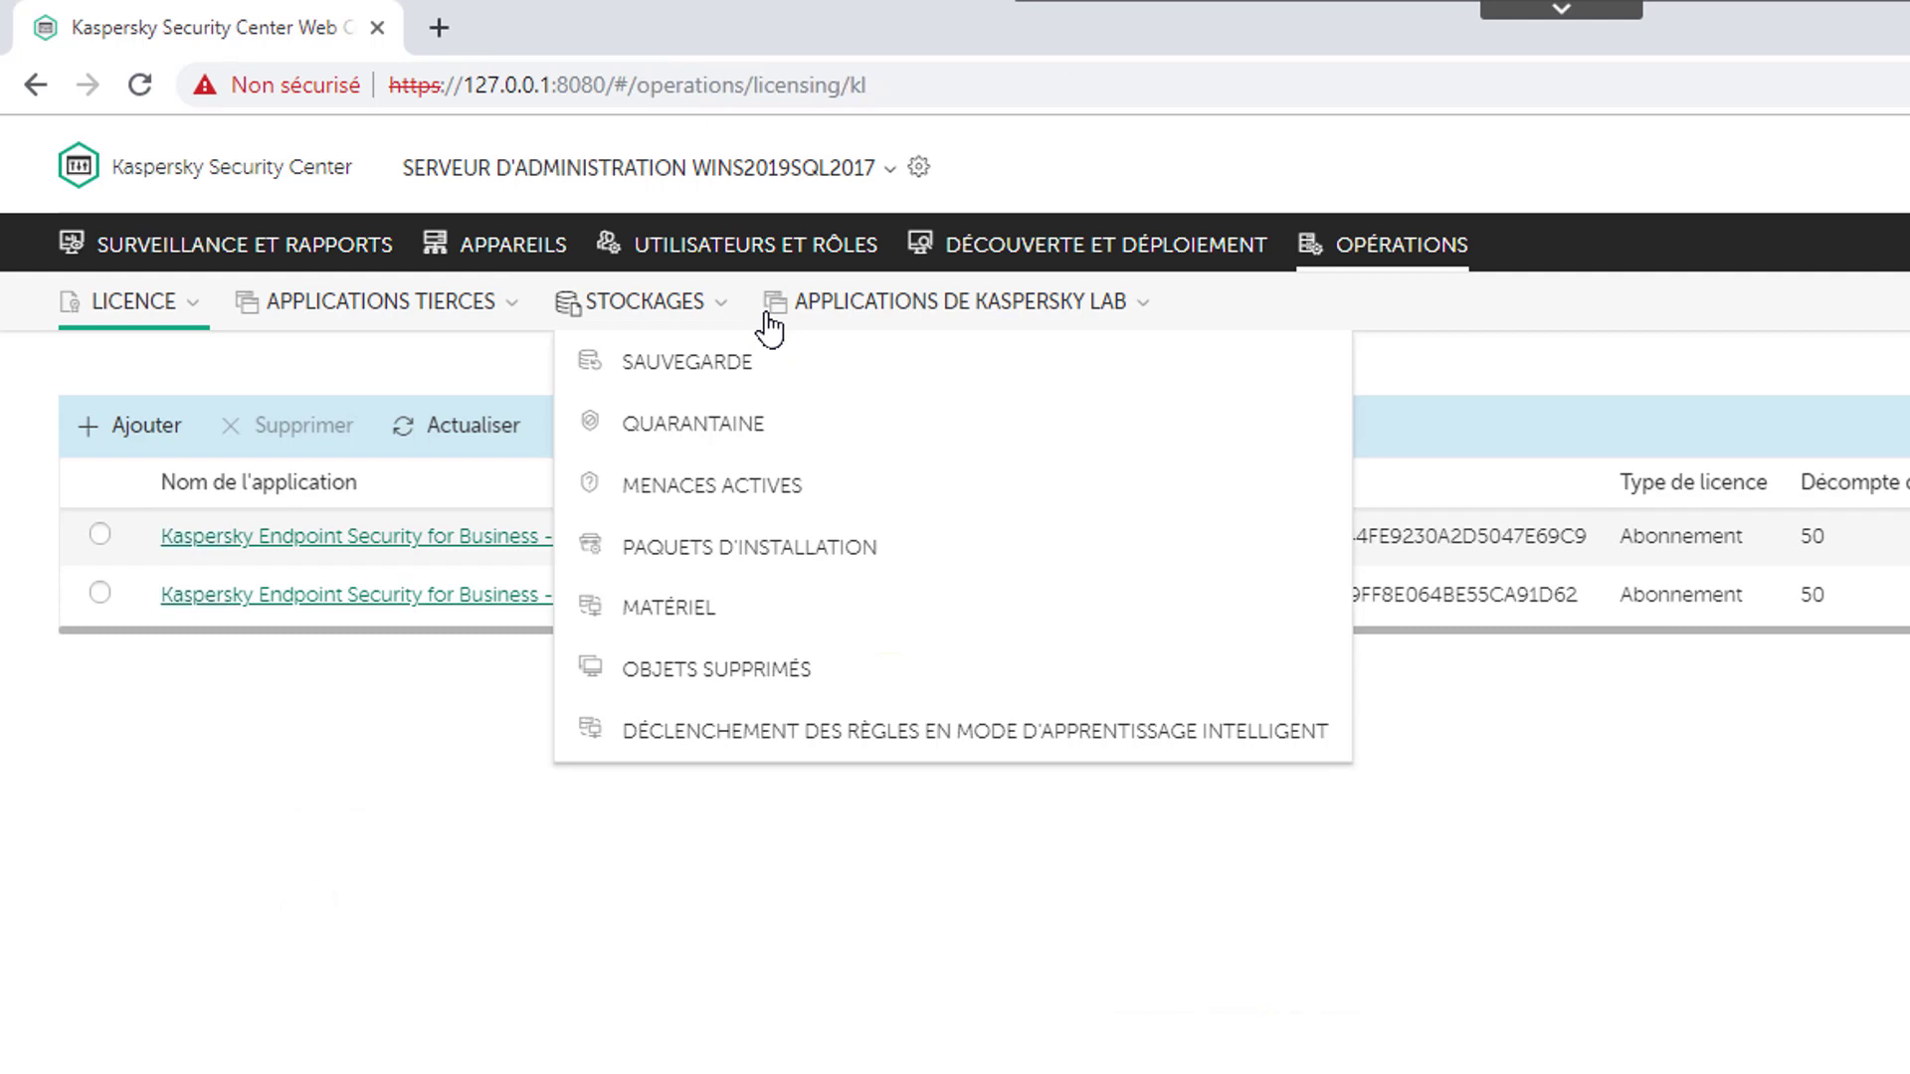
Approve Patch A for Administration Server among the Kaspersky Lab seamless updates, and return to the monitoring dashboard
left_click(988, 321)
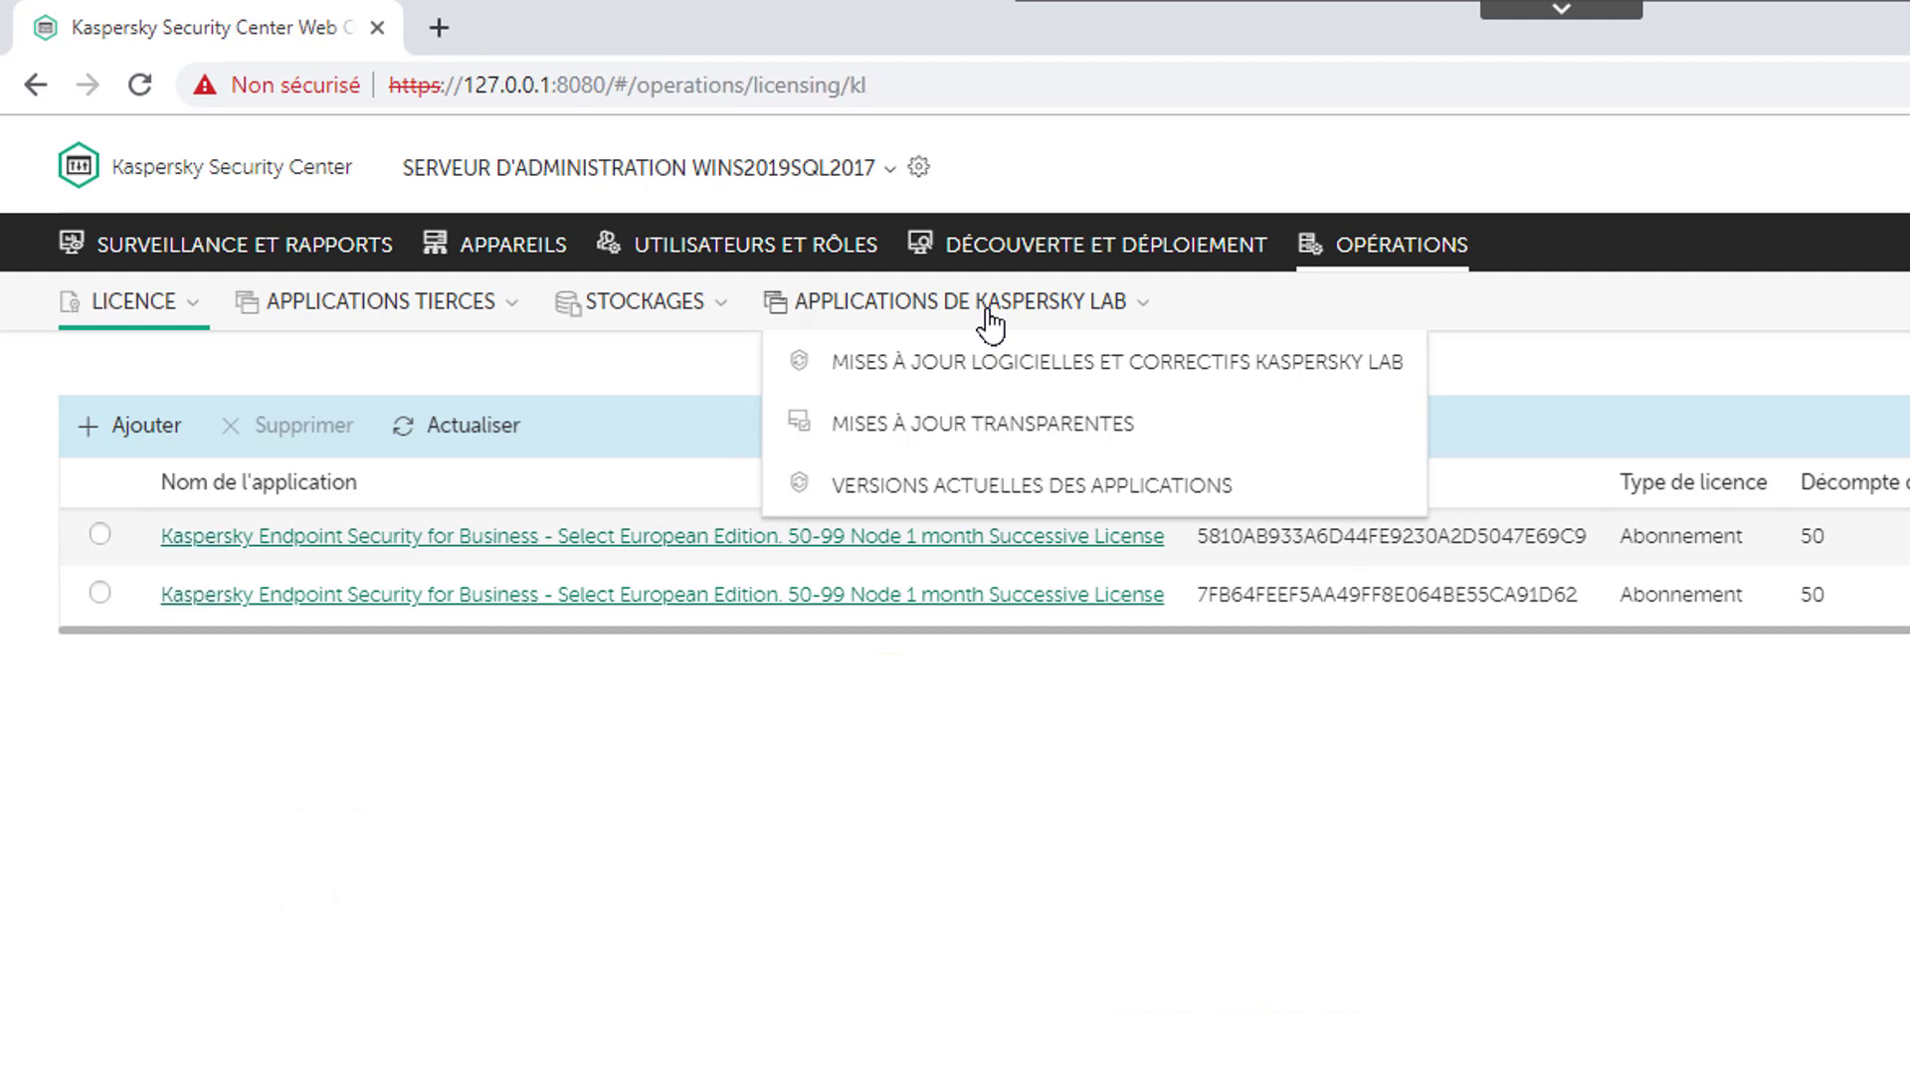
left_click(972, 430)
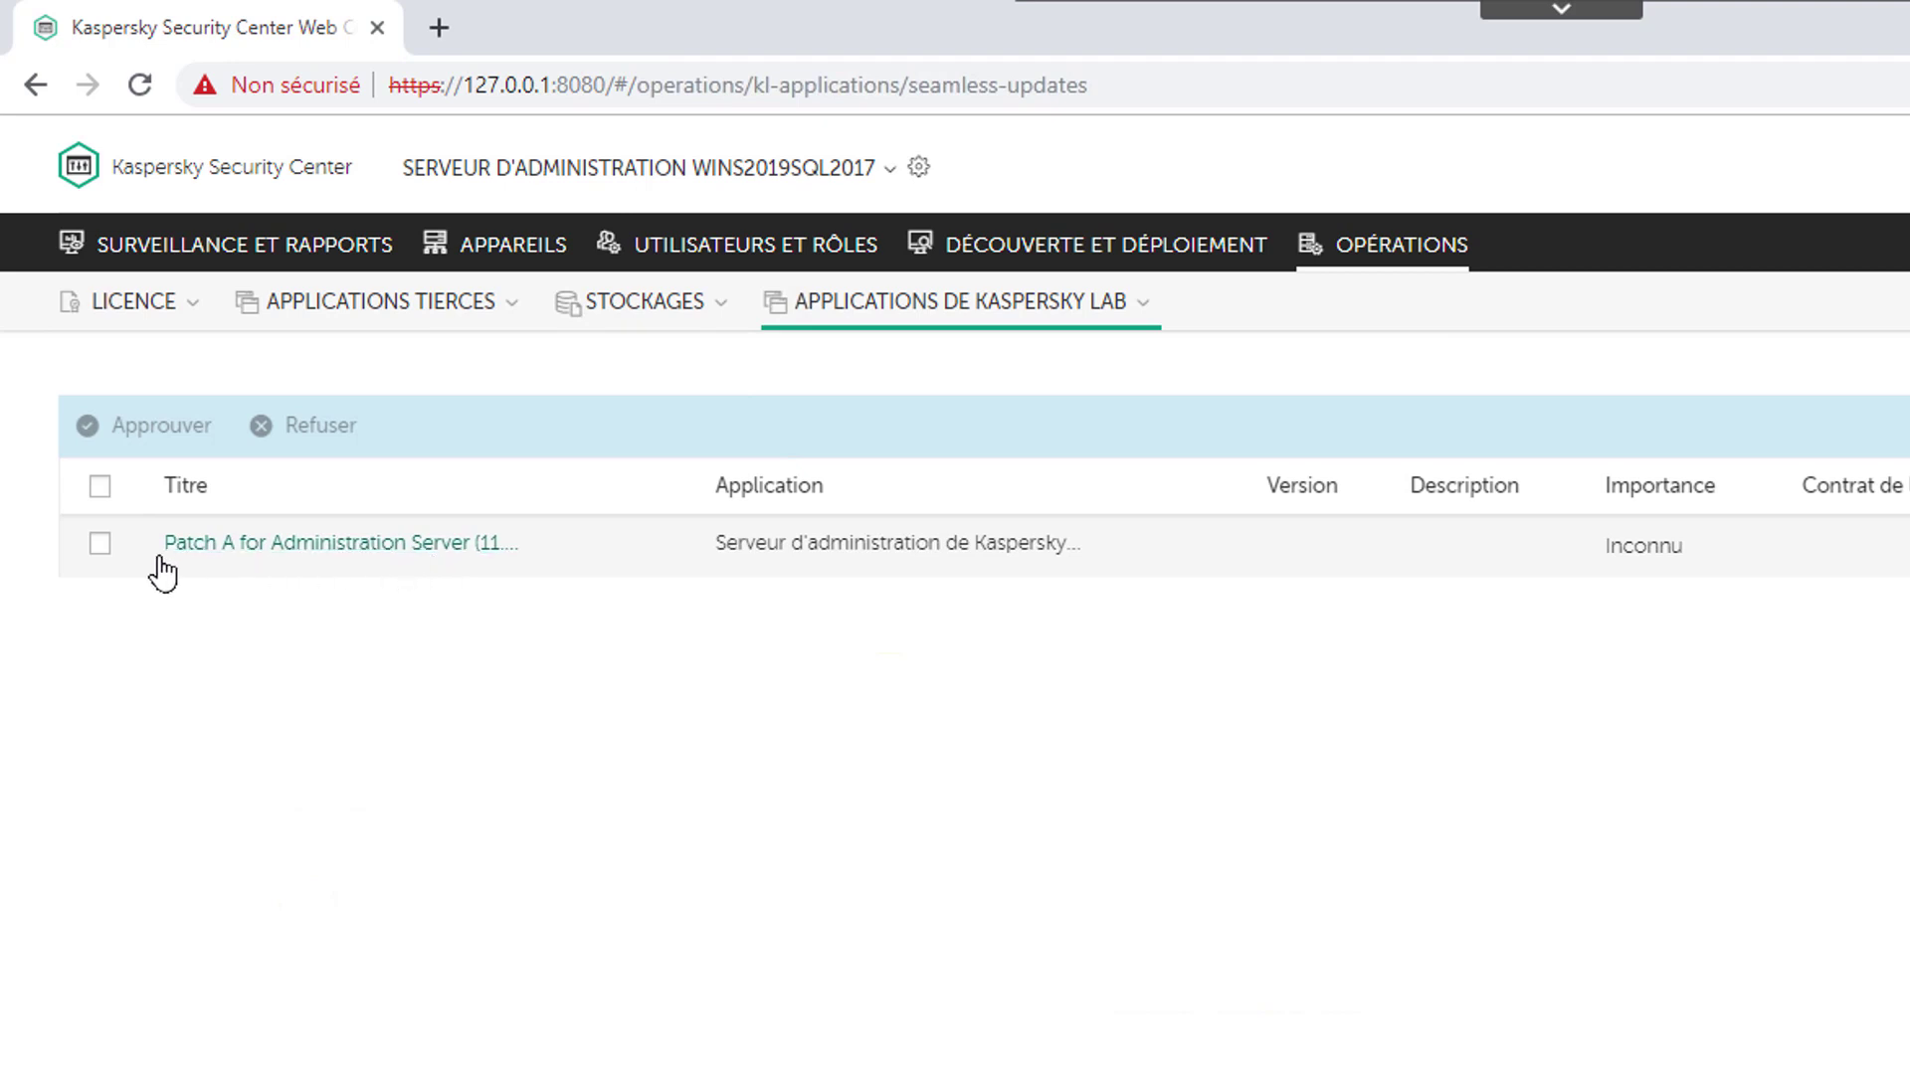
left_click(100, 547)
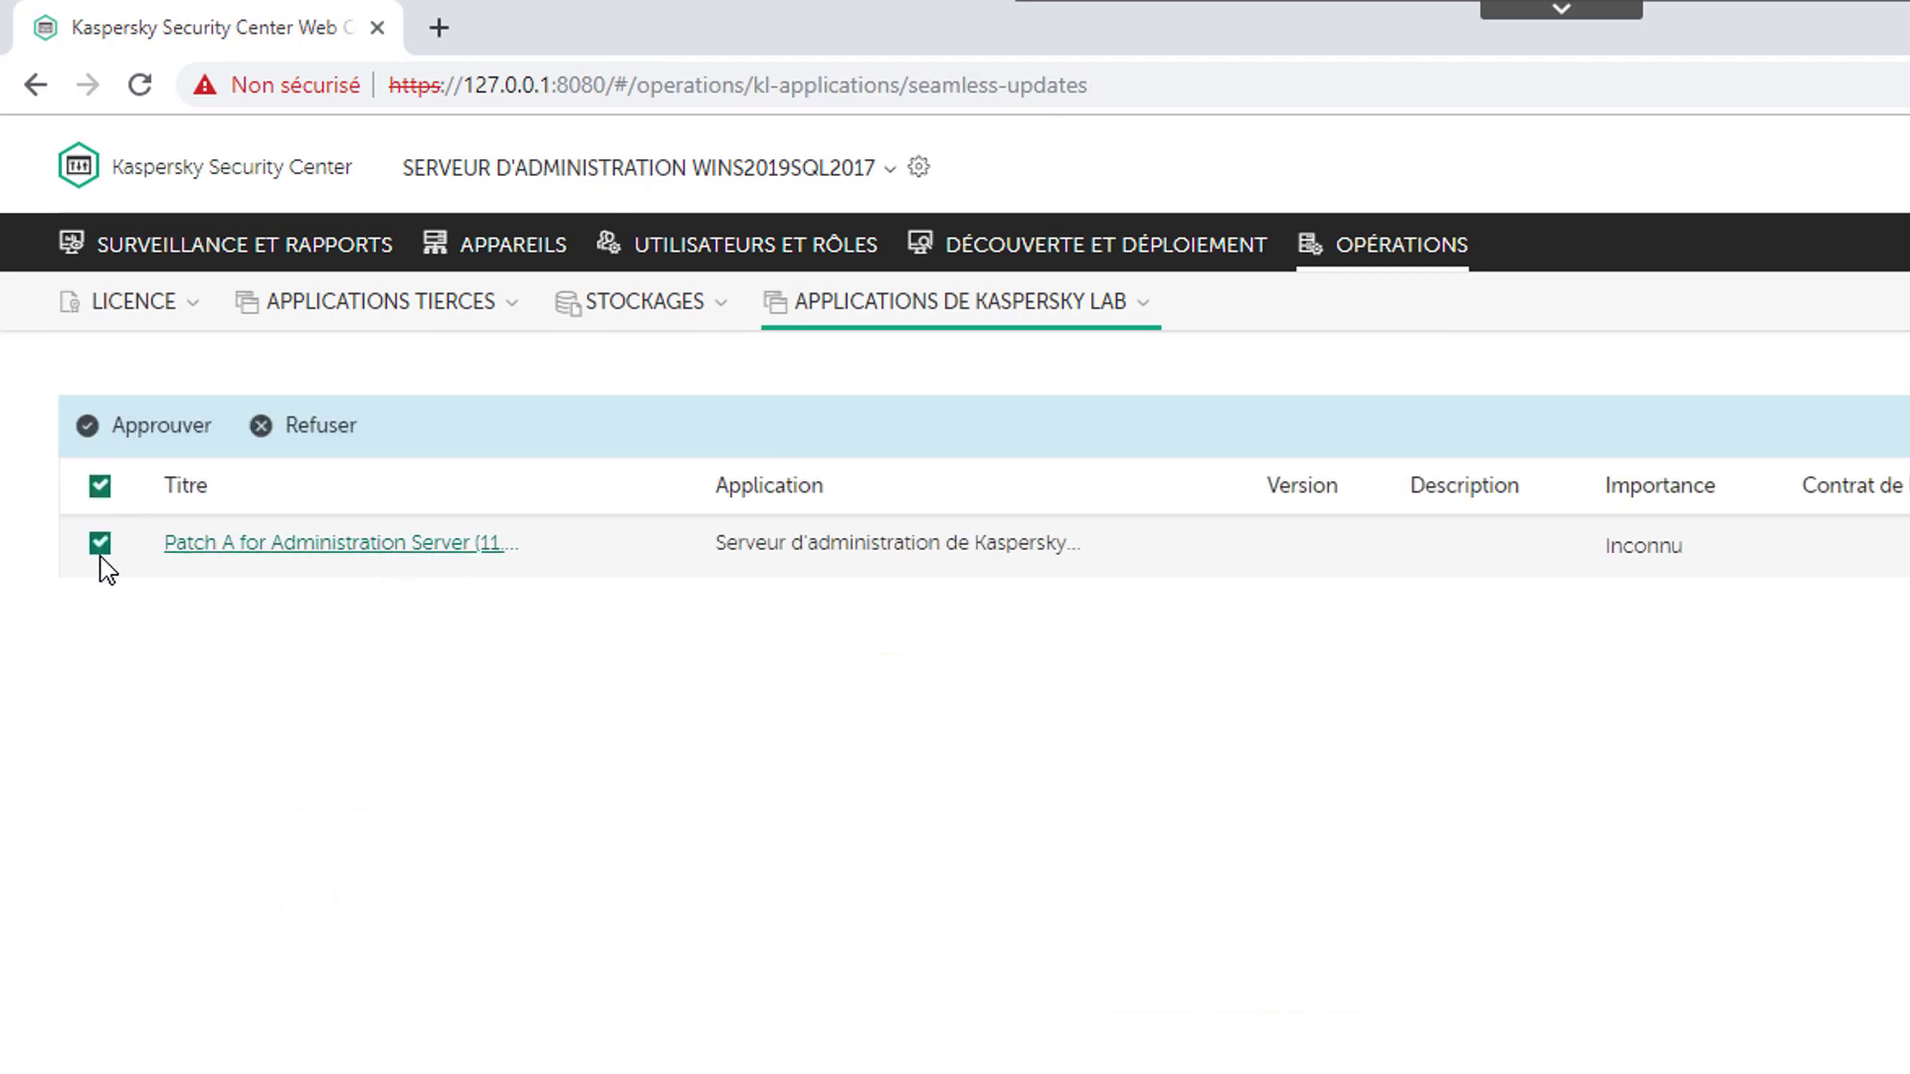
left_click(137, 430)
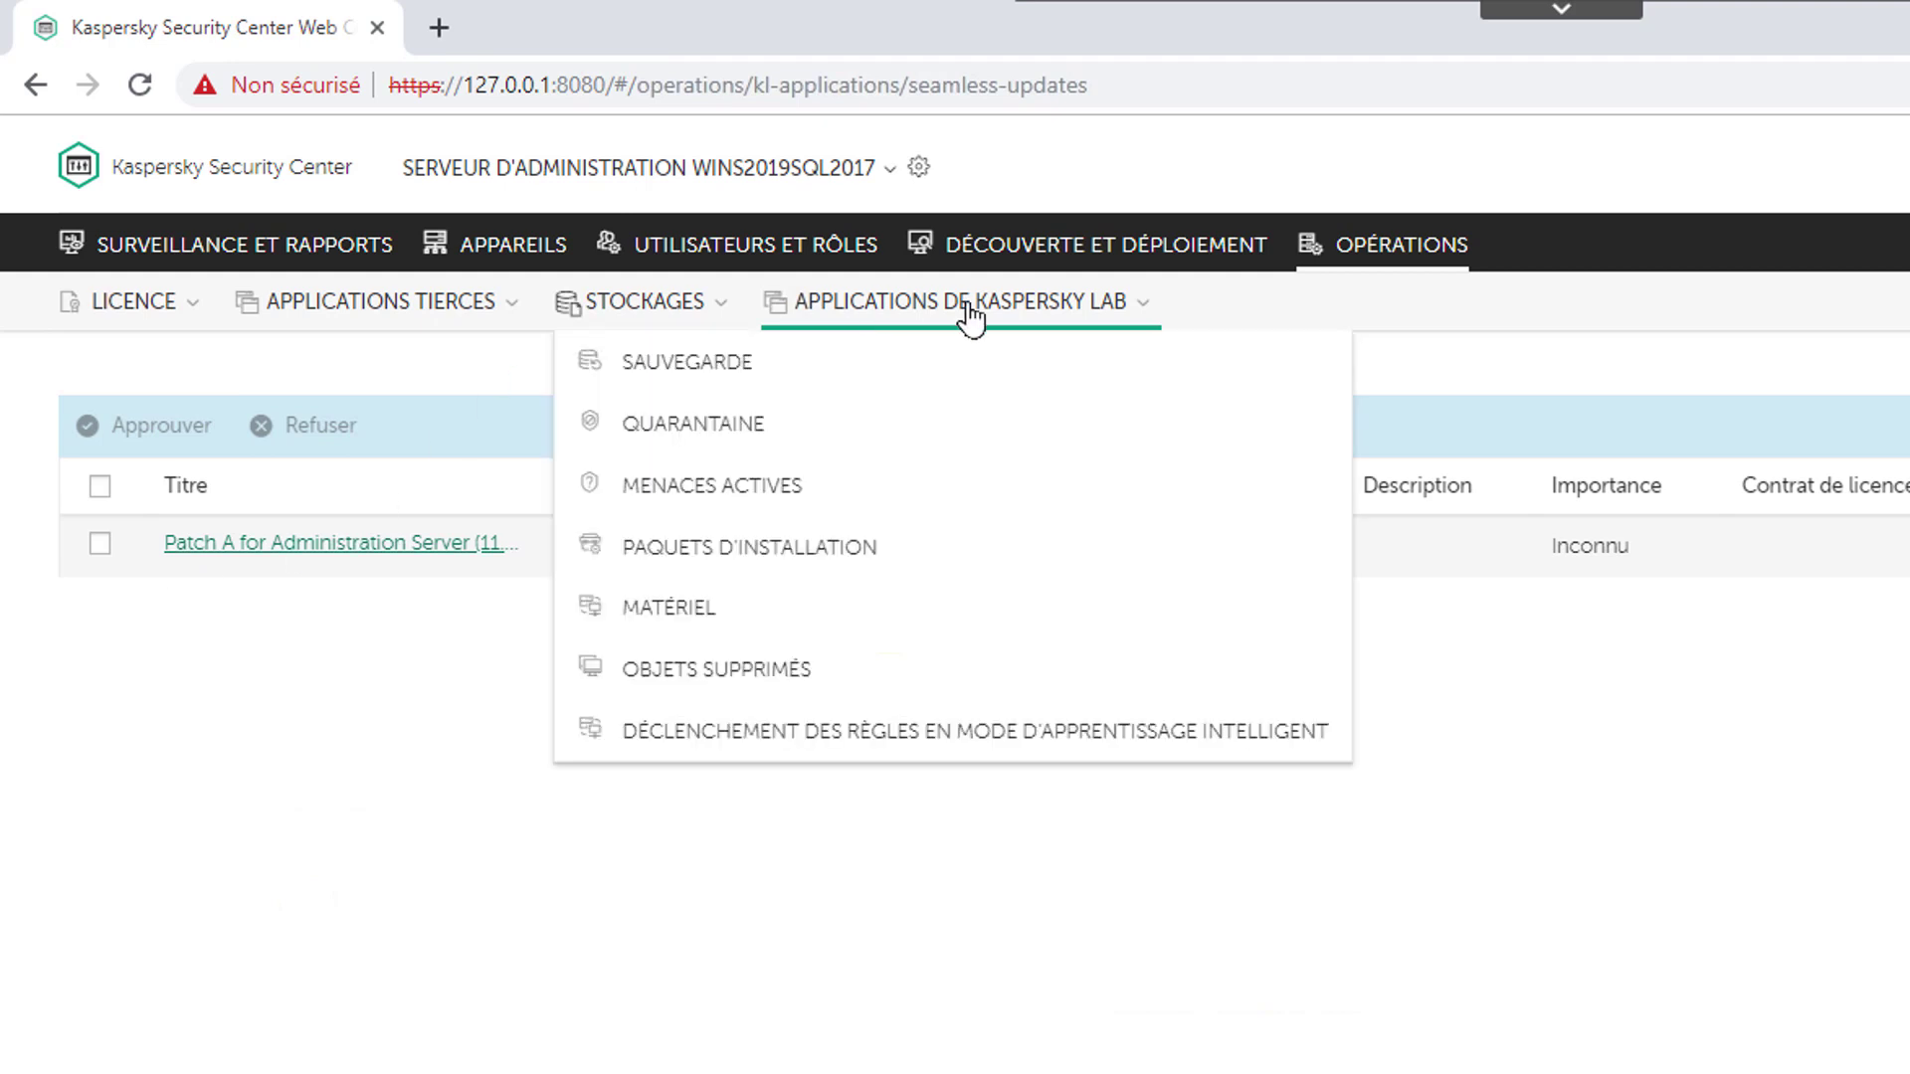
mouse_move(972, 304)
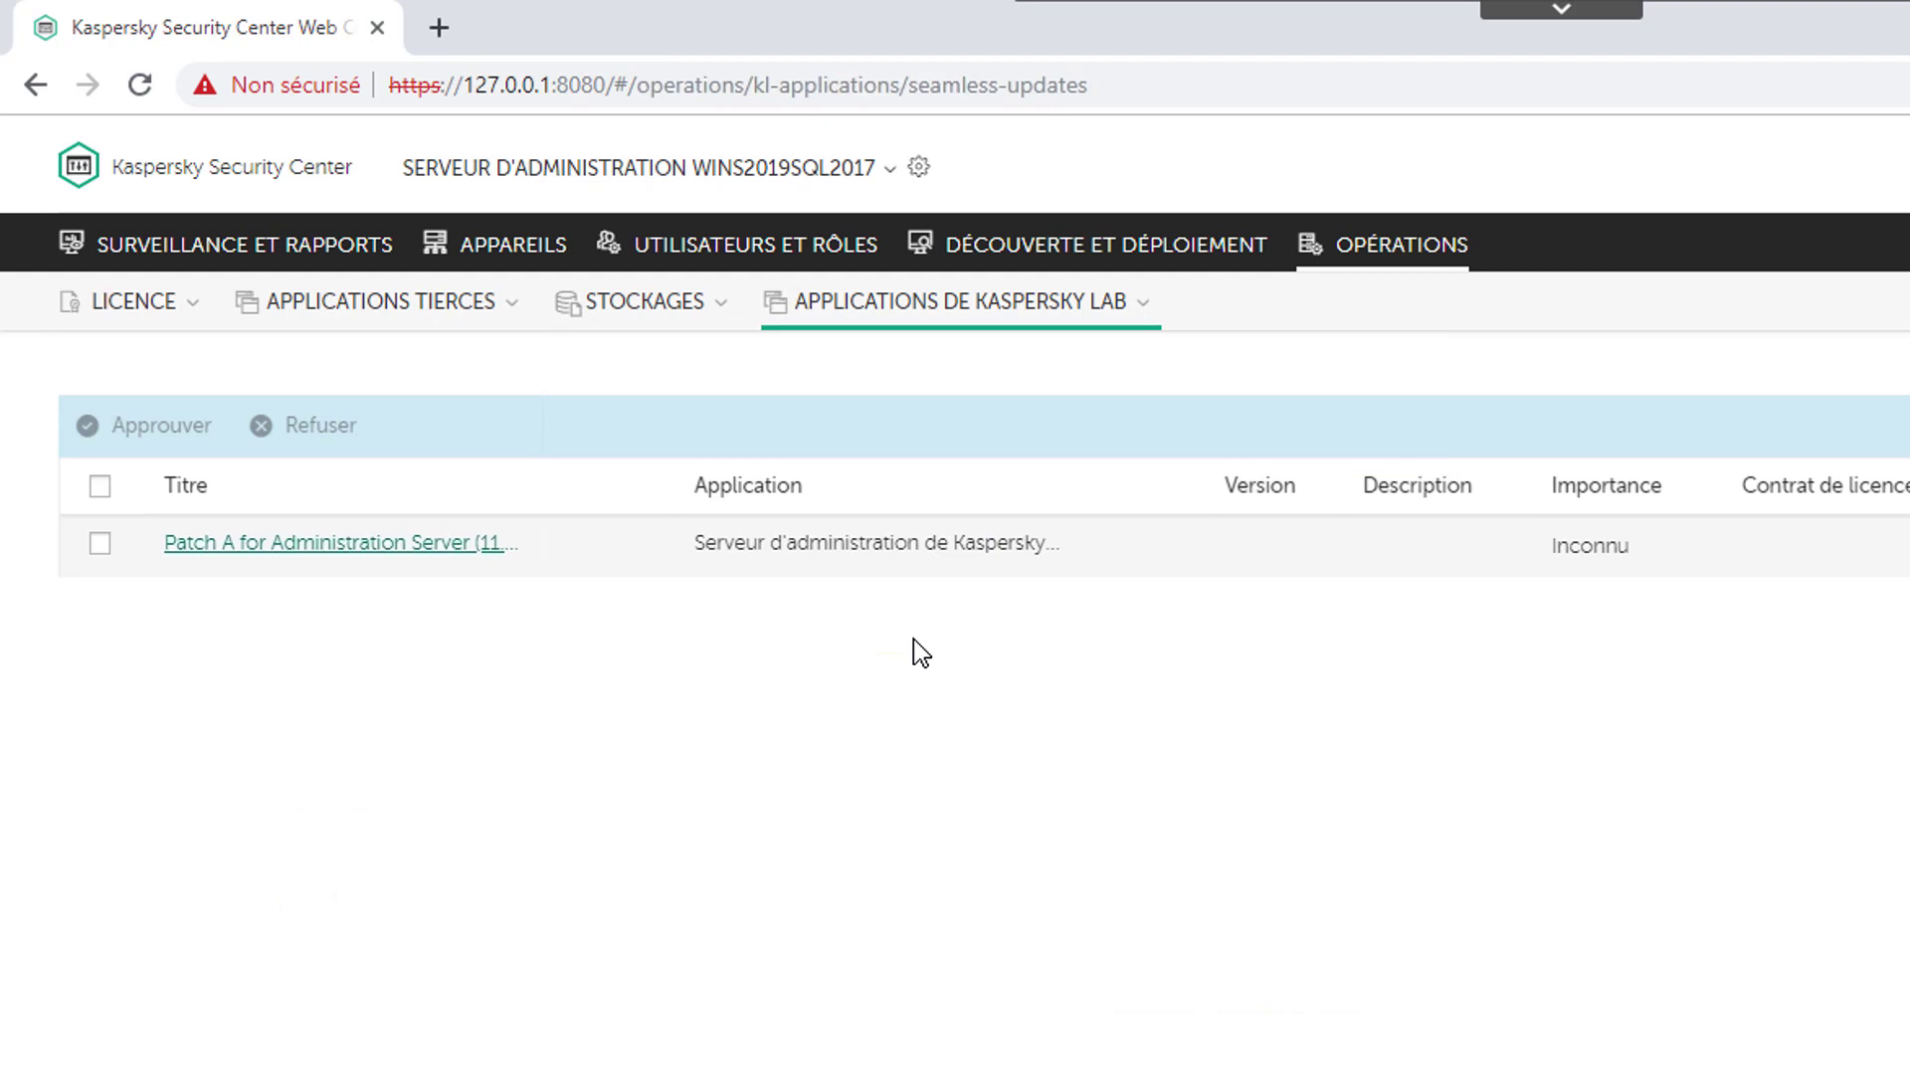
left_click(204, 175)
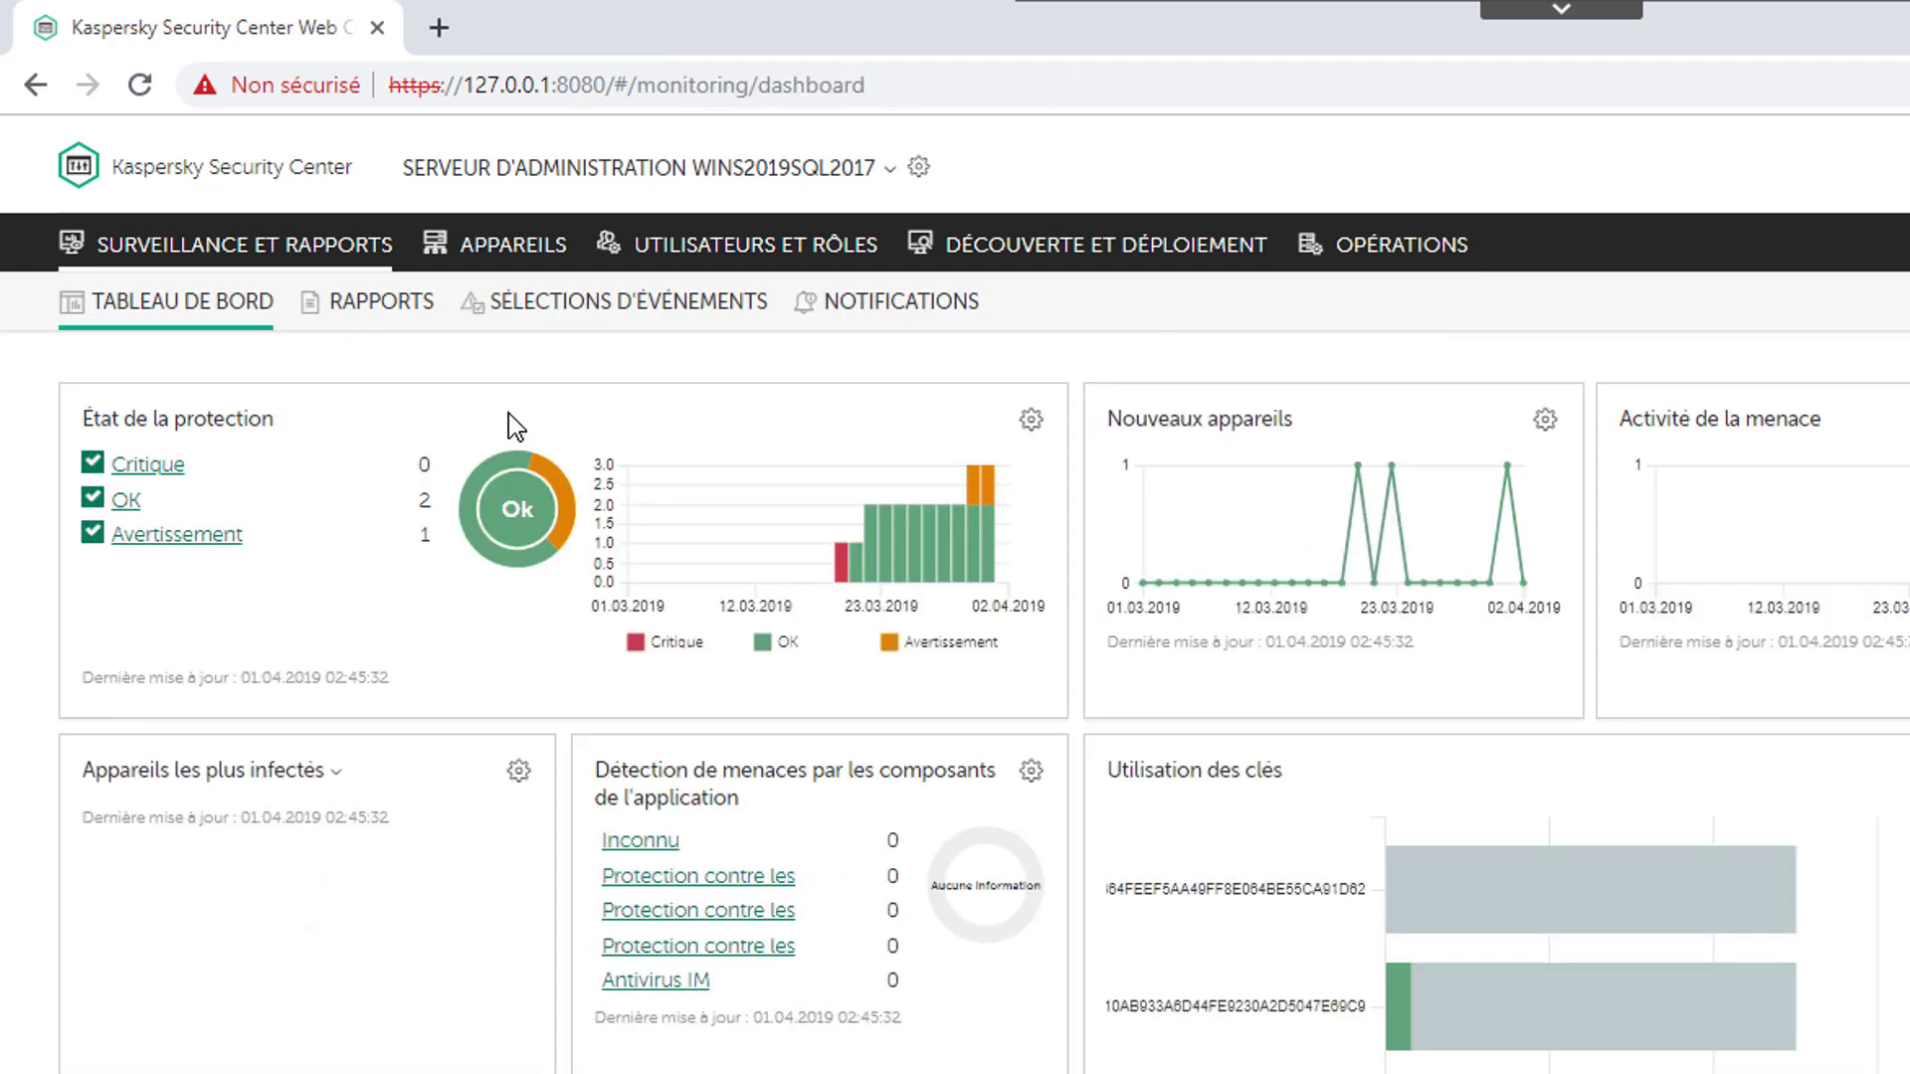